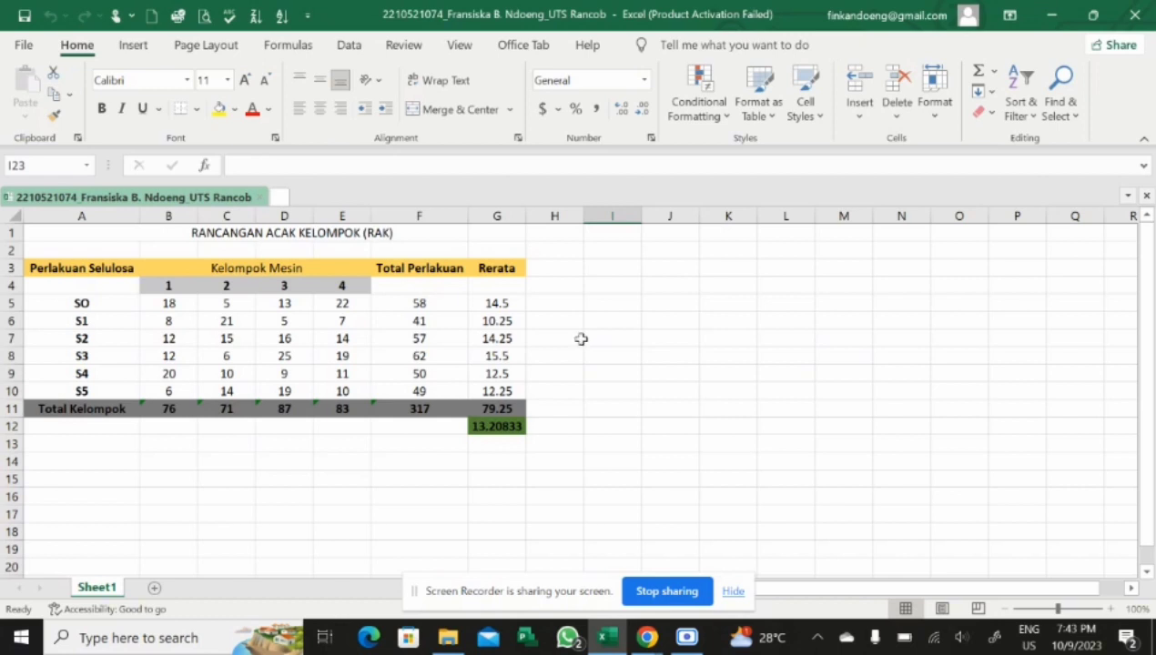
Step: Open the Anova: Two-Factor Without Replication tool from the data analysis tools
click(350, 47)
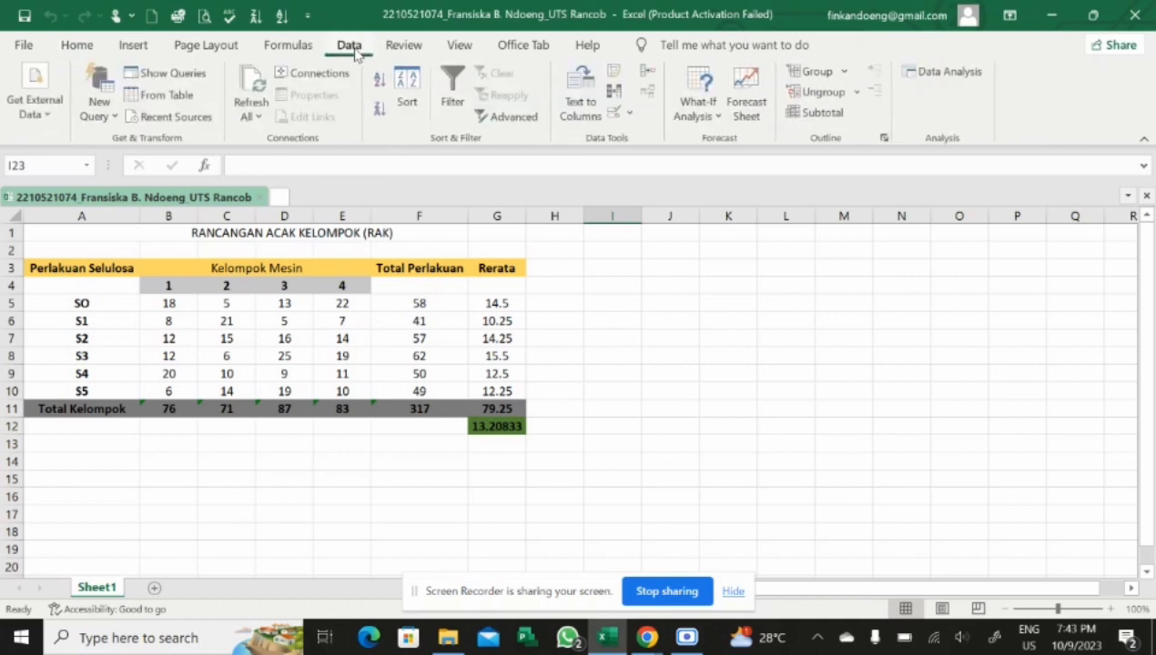
click(925, 75)
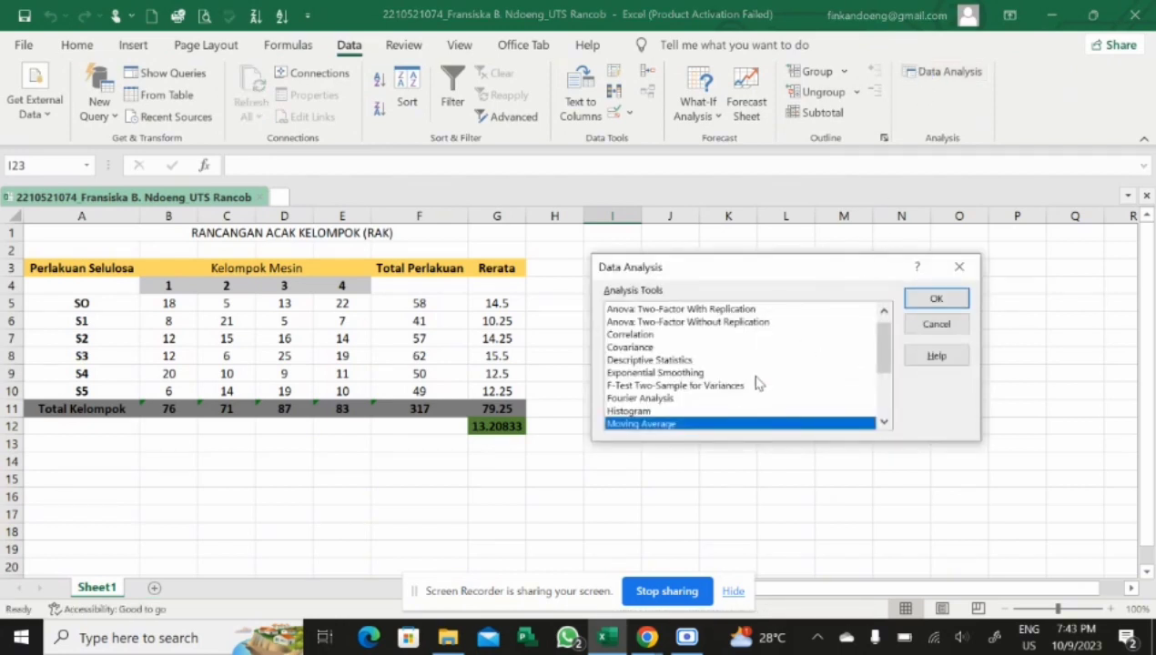
click(734, 324)
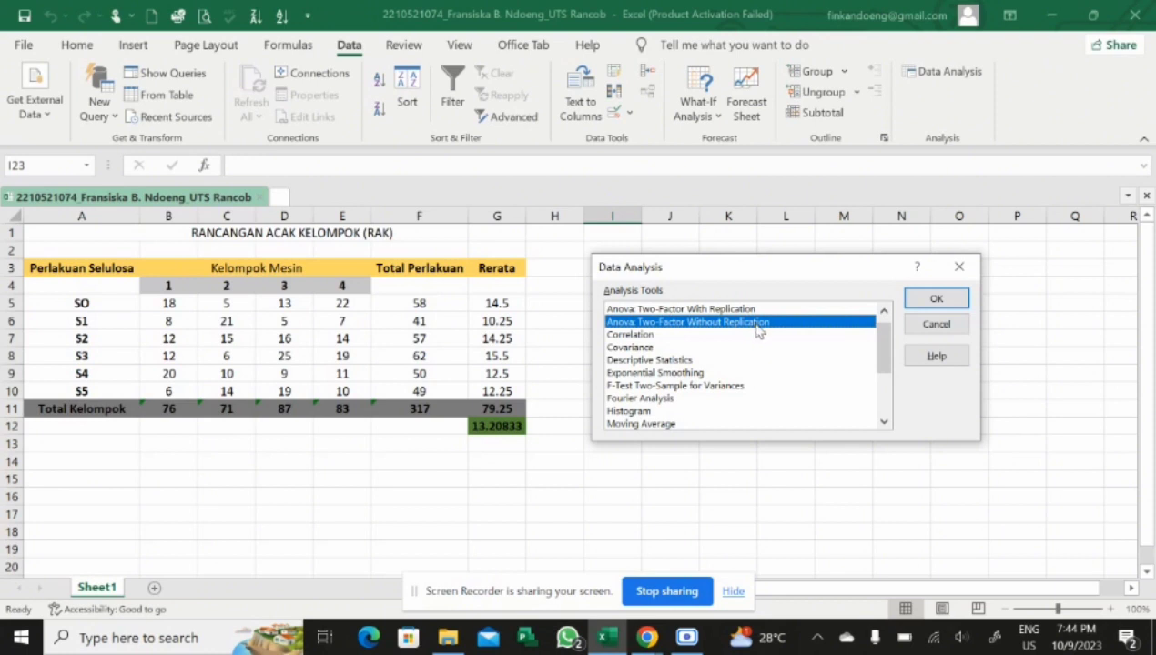
click(931, 298)
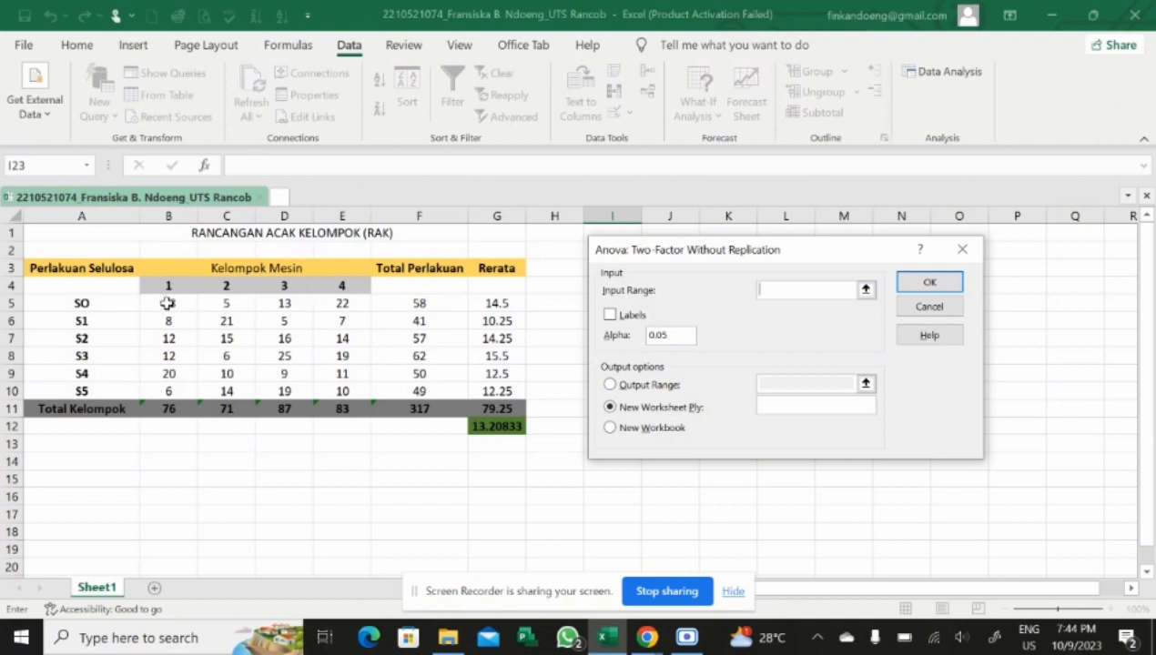
Step: Run the two-factor ANOVA on input range B5:E10, sending the output to cell A15 of the same sheet
drag(167, 304, 342, 380)
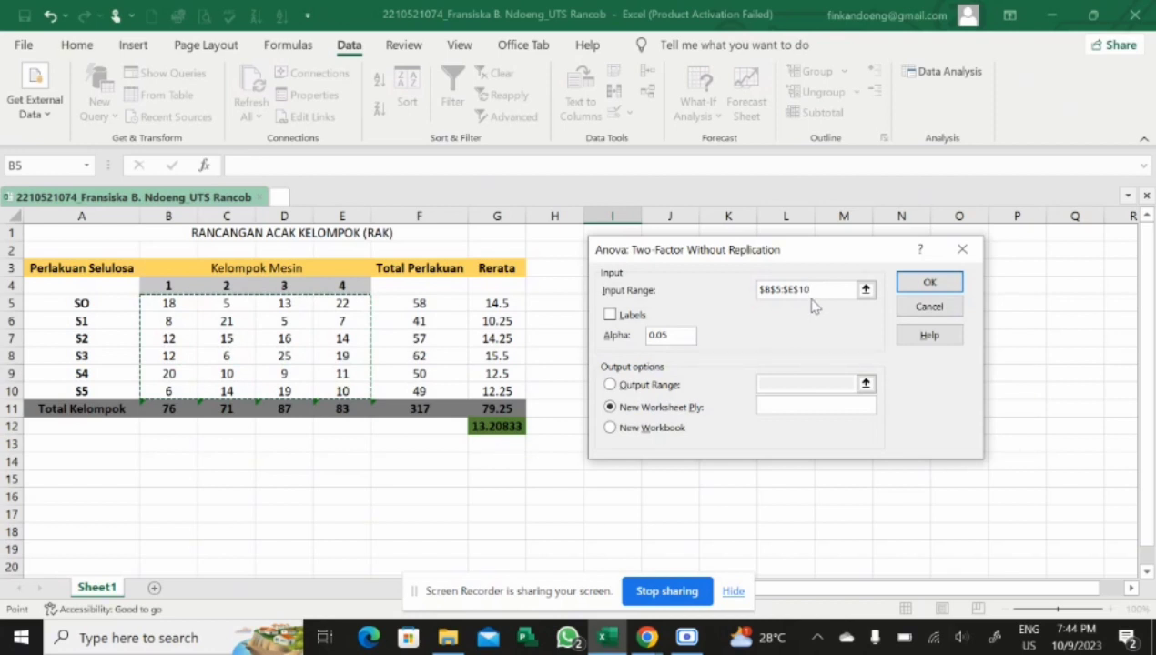
click(610, 386)
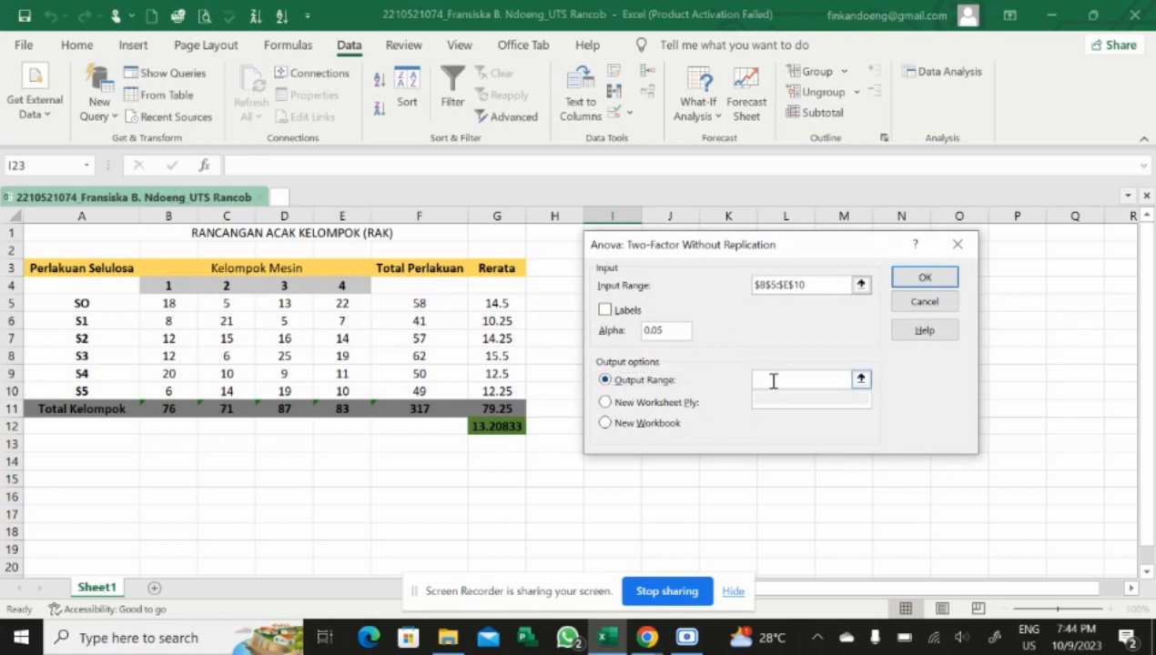
click(773, 380)
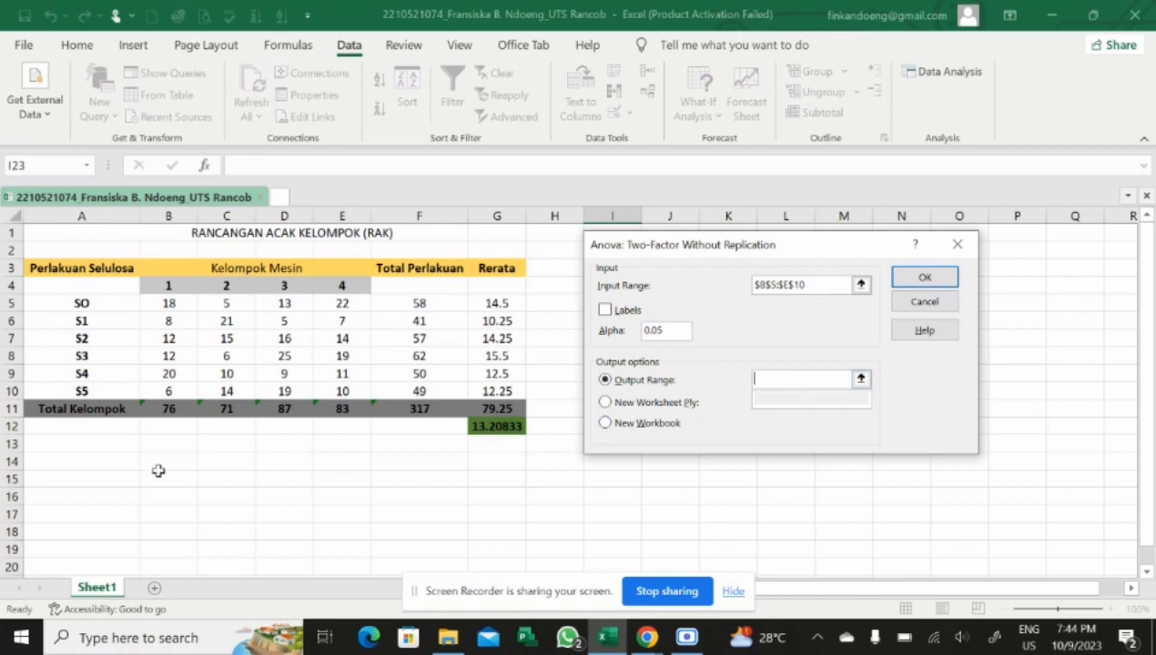
click(96, 479)
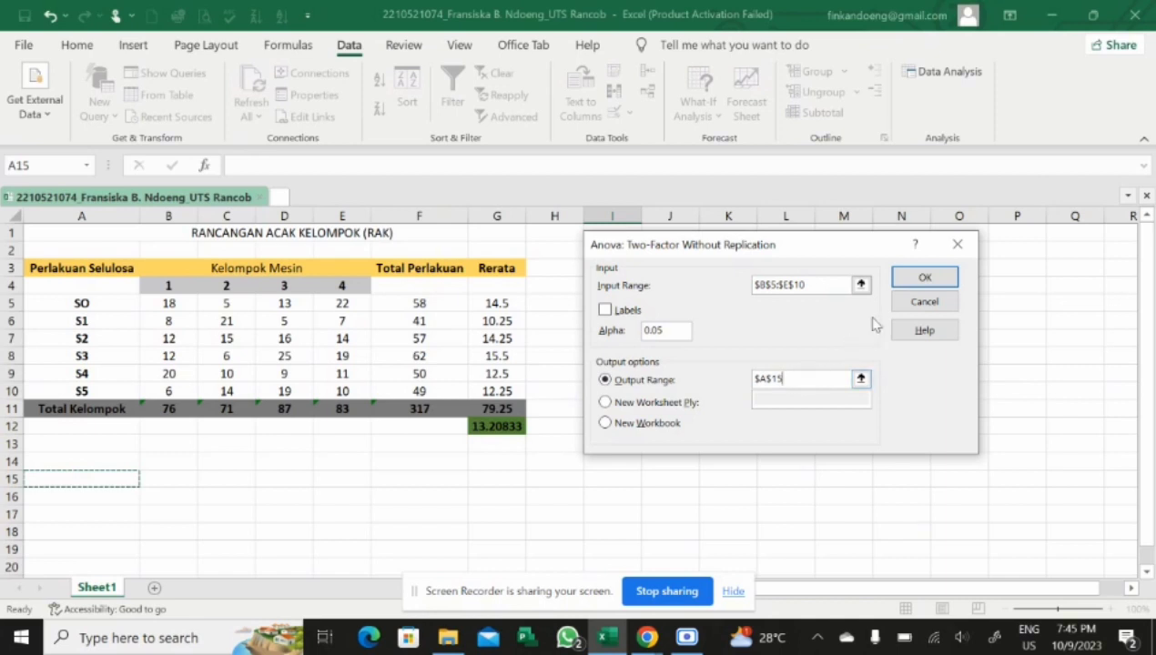
click(920, 277)
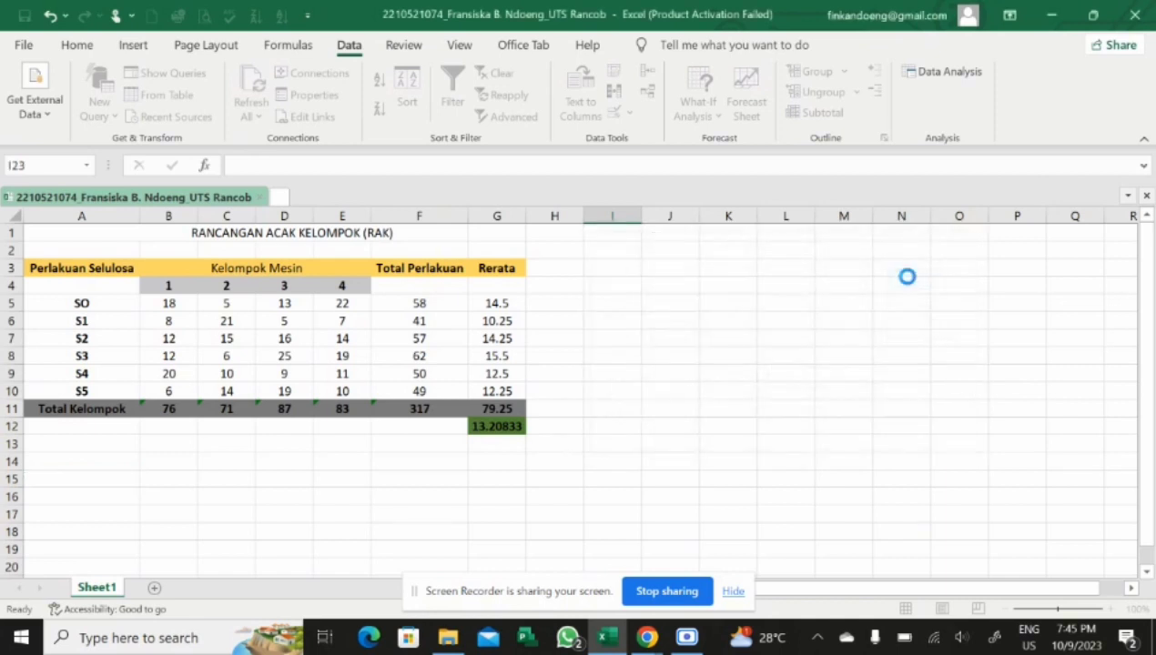
Step: Review the ANOVA output, then enter the label "sy=" in cell I2
scroll(756, 385, down, 4)
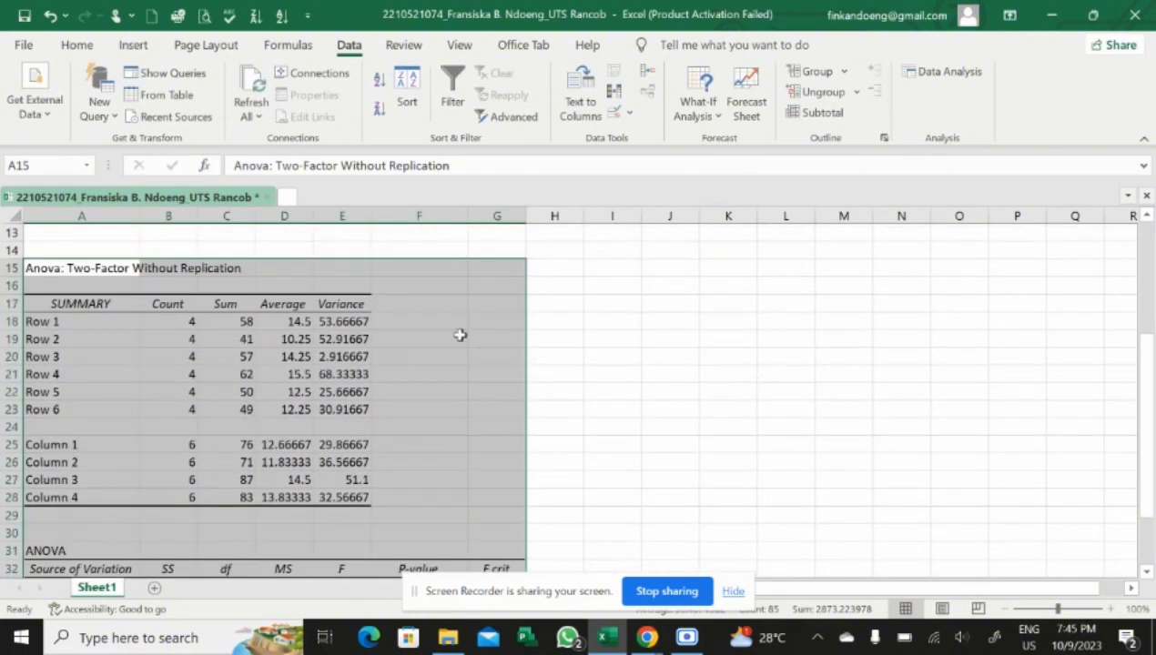
scroll(316, 366, down, 1)
scroll(316, 366, down, 2)
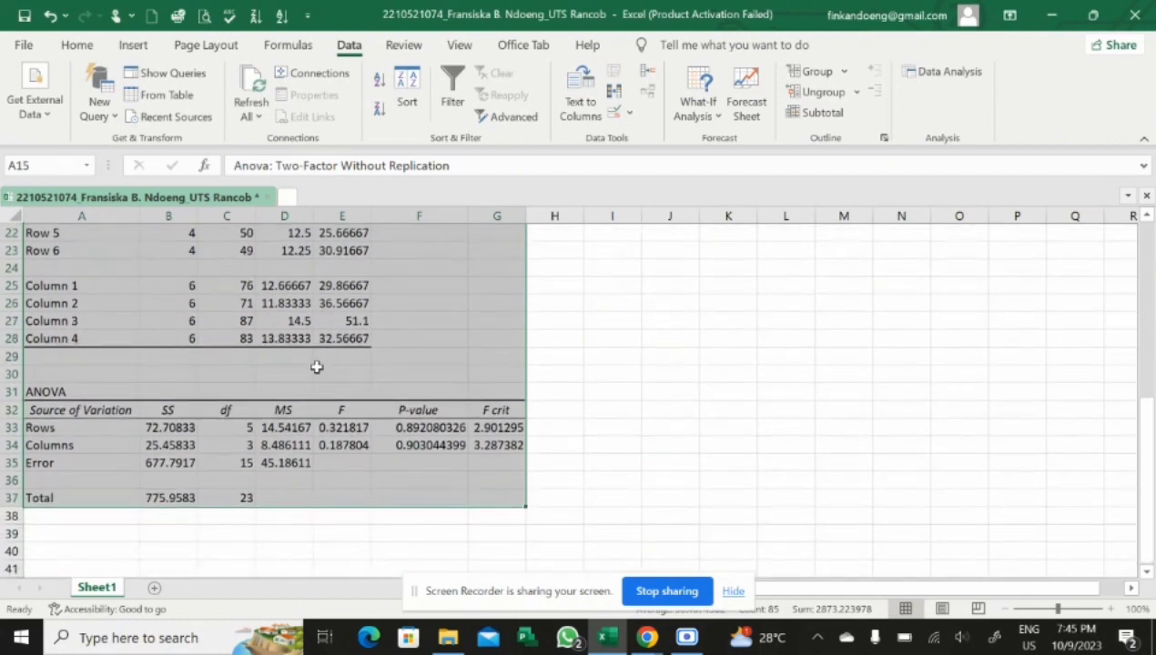
scroll(316, 366, down, 1)
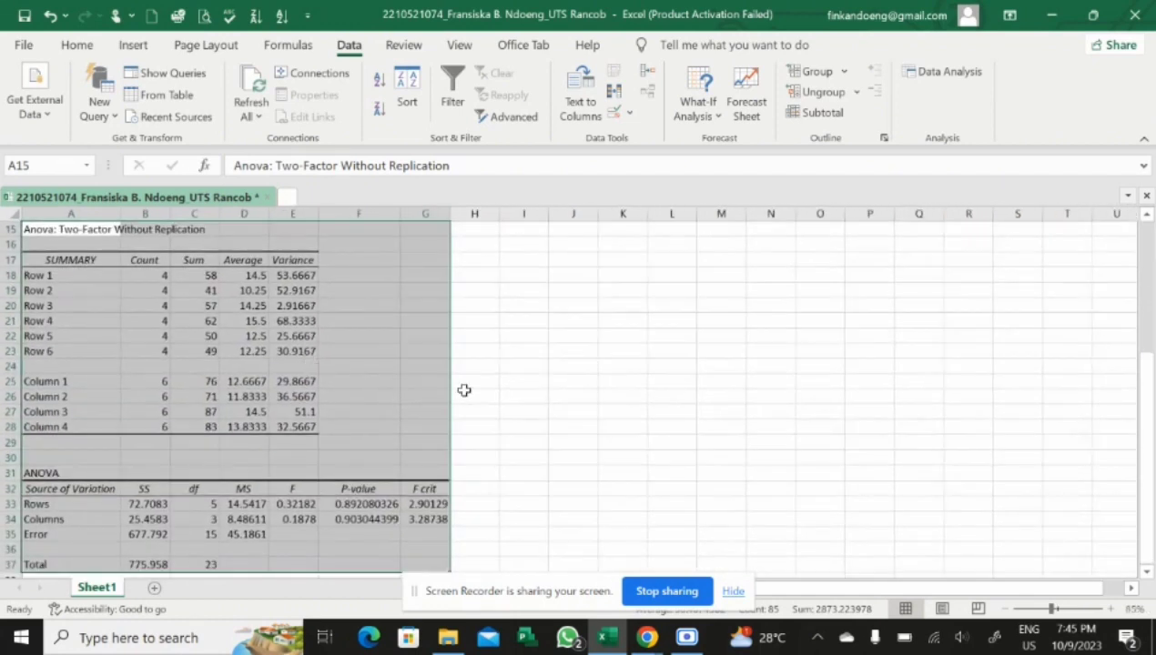
scroll(630, 376, up, 5)
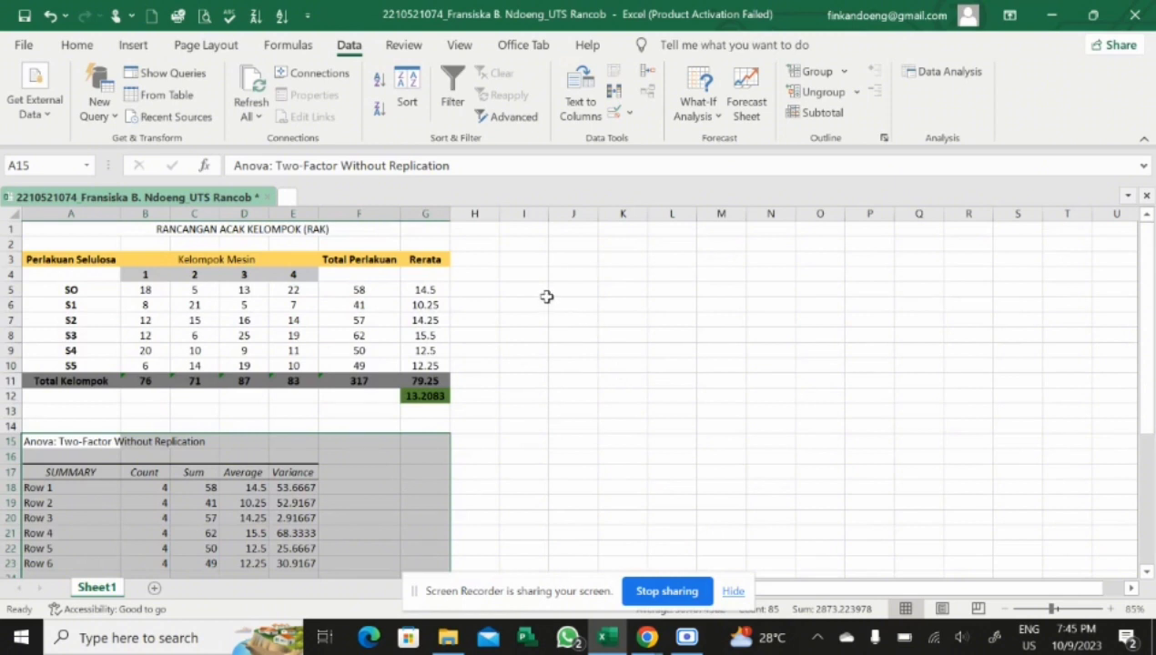
click(524, 247)
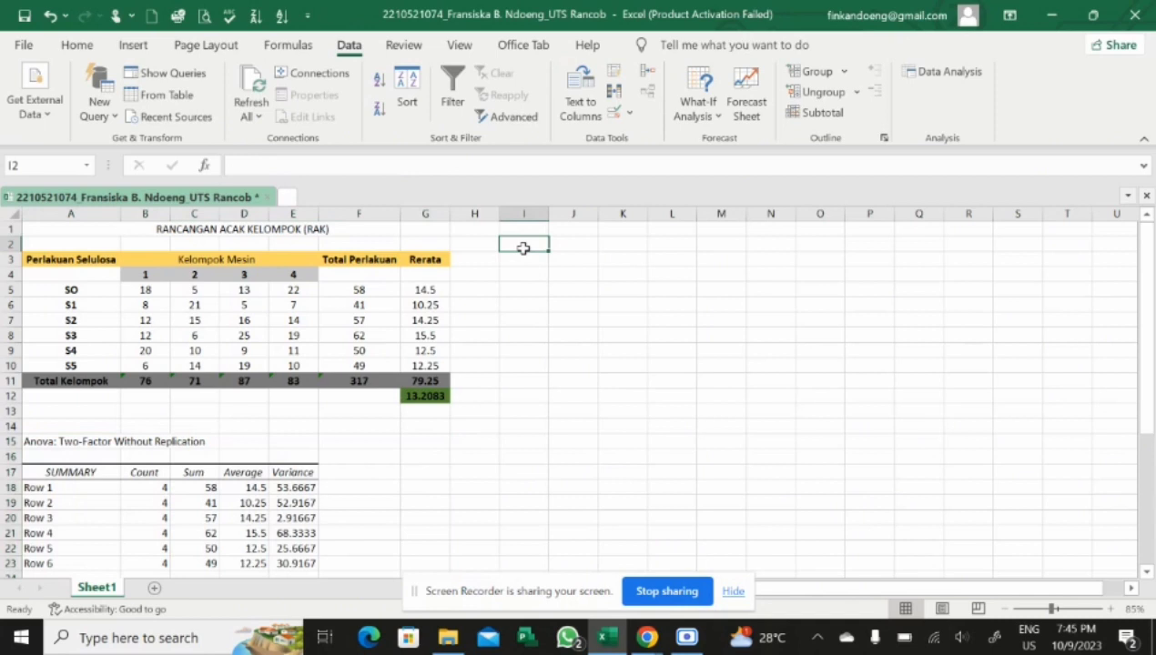
text(sy=)
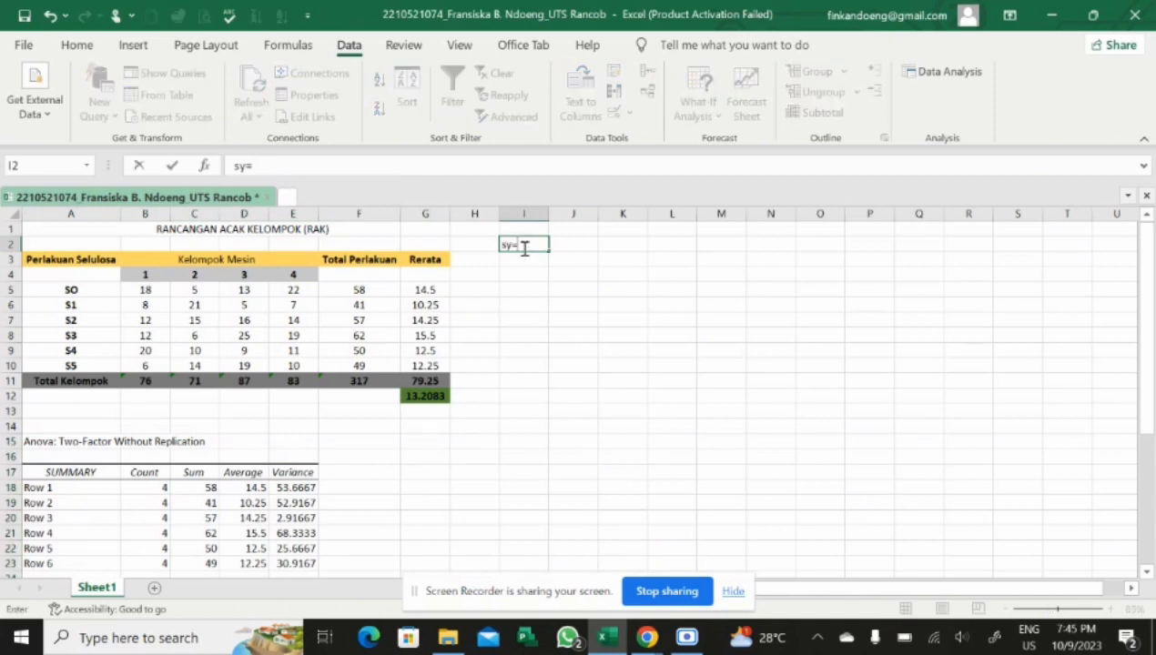
Step: Calculate sy in cell J2 with the formula =SQRT(2*D35/4), using the error mean square from the ANOVA table
click(575, 244)
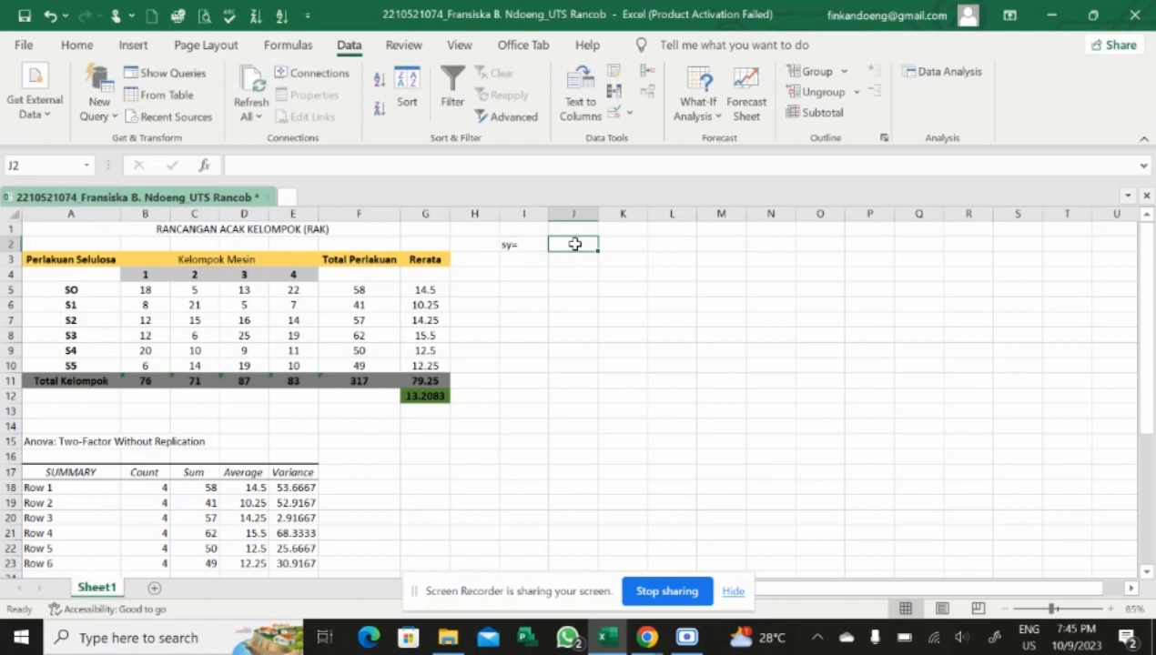
text(=)
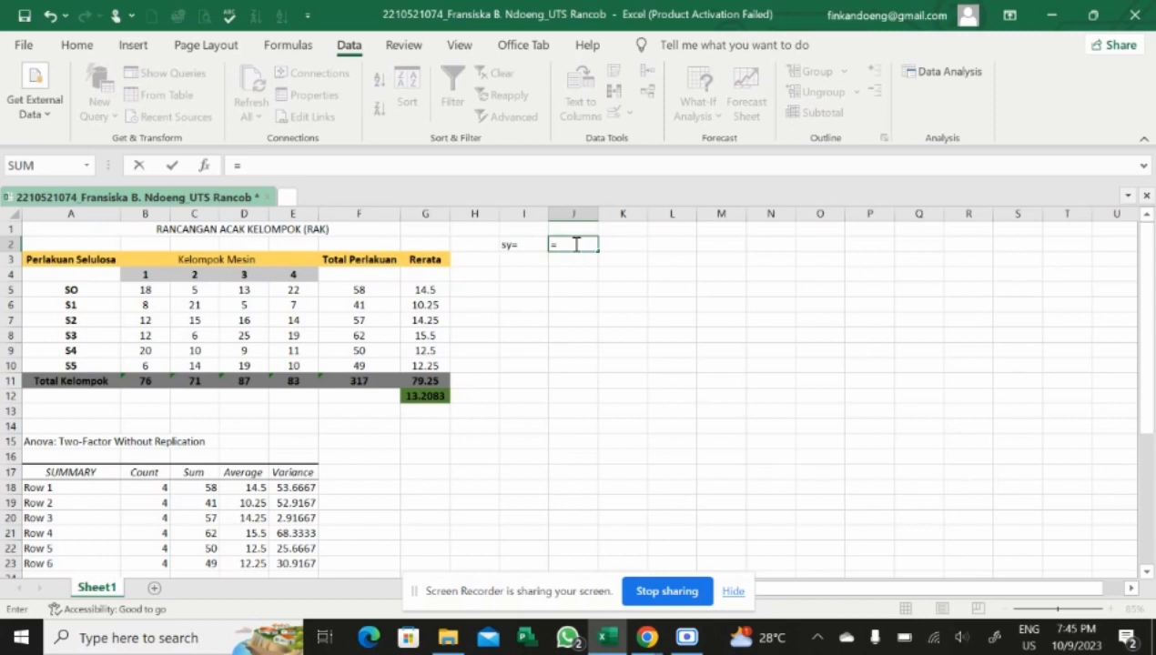
text(s)
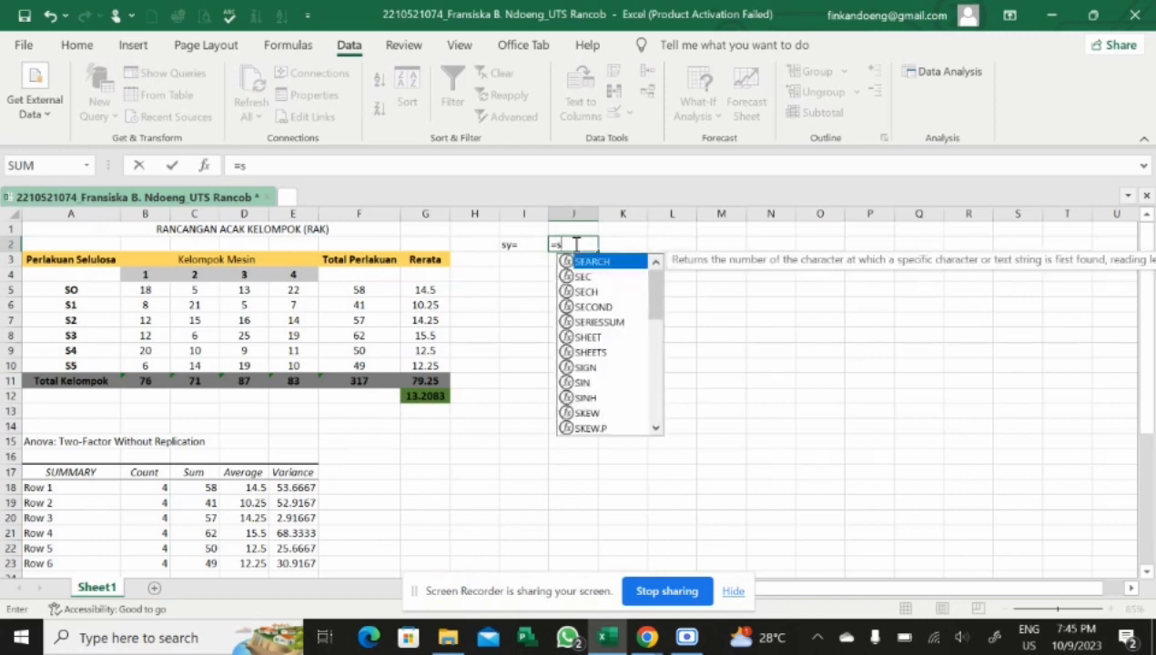
text(qrt)
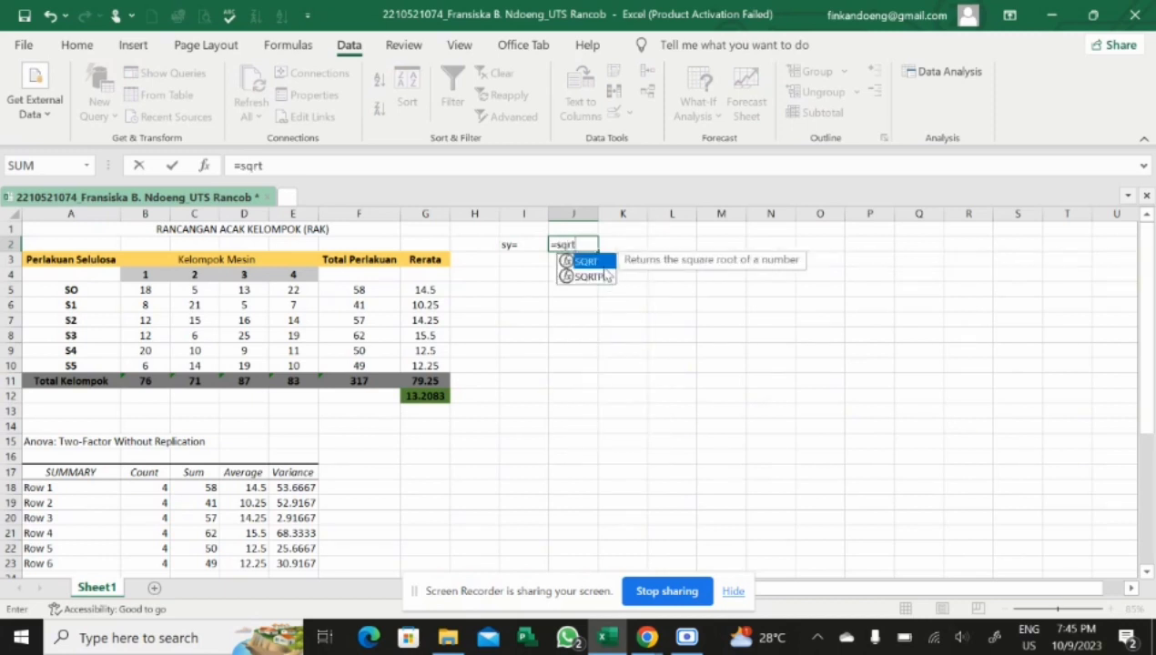
double_click(603, 264)
text(2*)
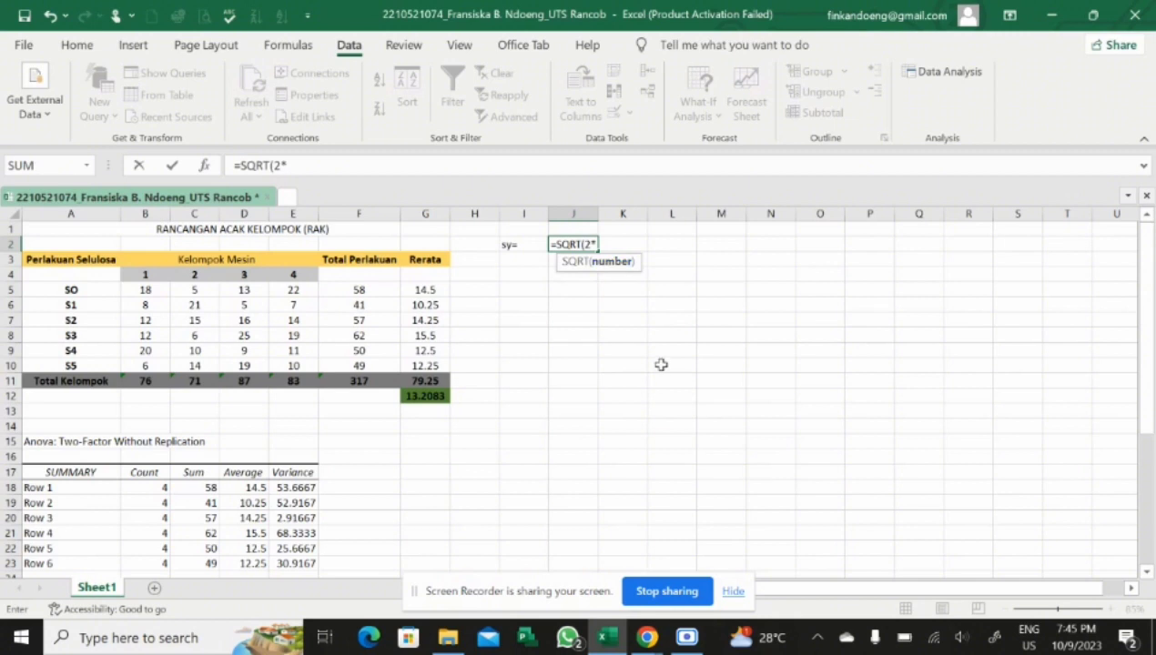
scroll(661, 376, down, 1)
scroll(660, 375, down, 5)
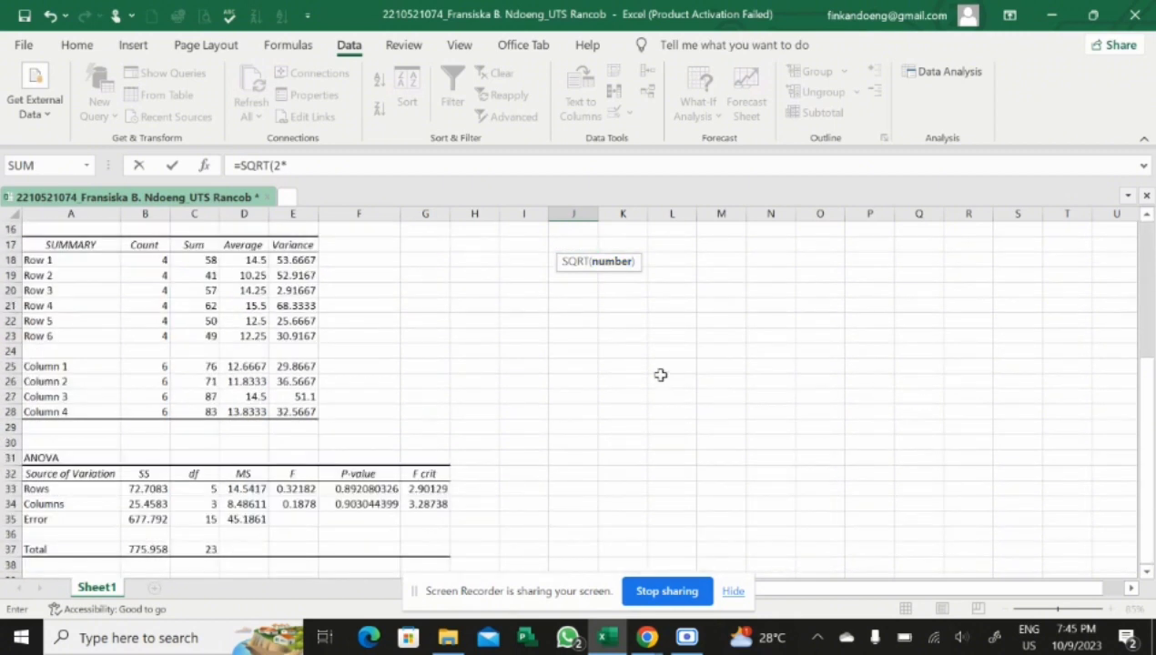
click(253, 520)
scroll(602, 449, up, 3)
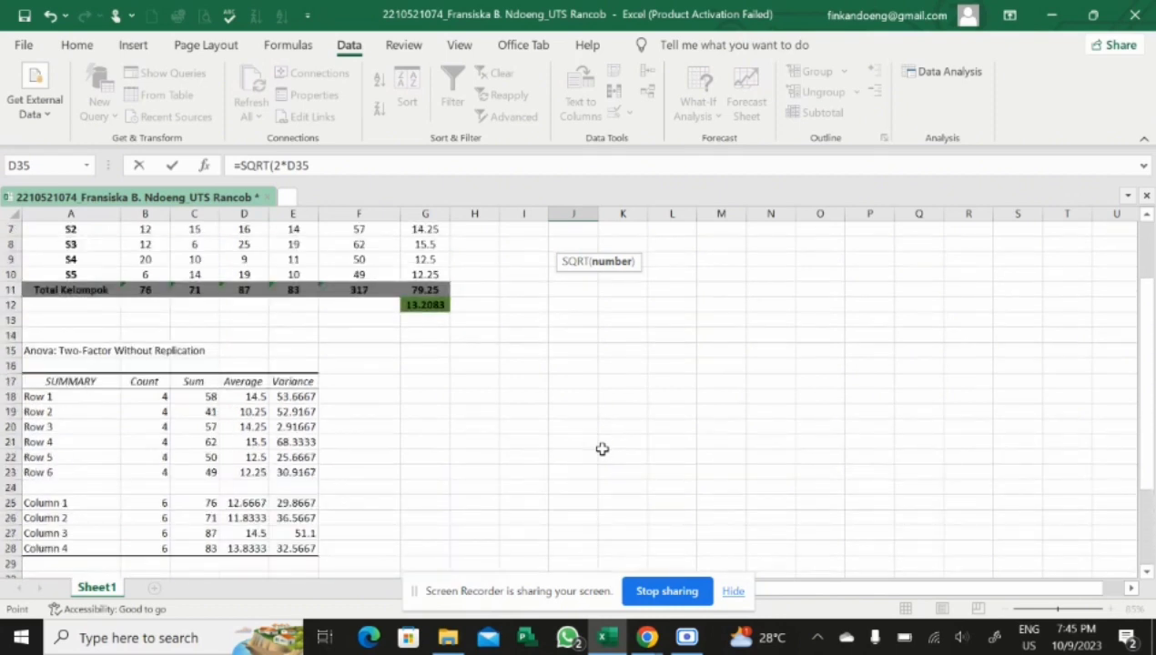
scroll(602, 449, up, 2)
text(/)
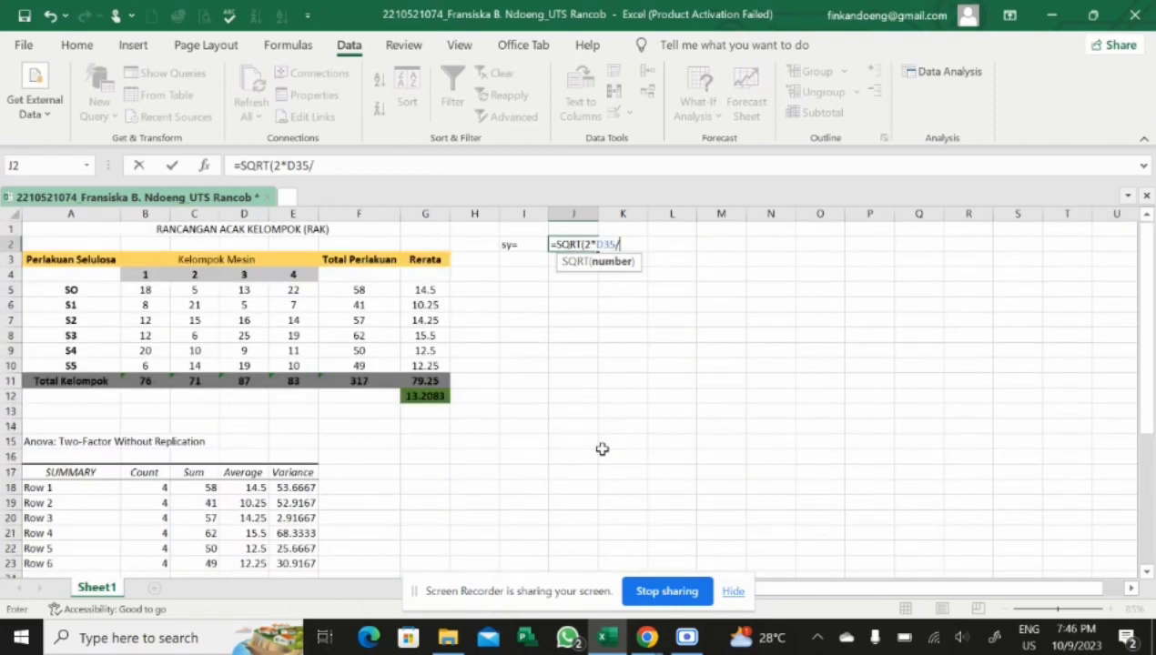
text(4))
key(Return)
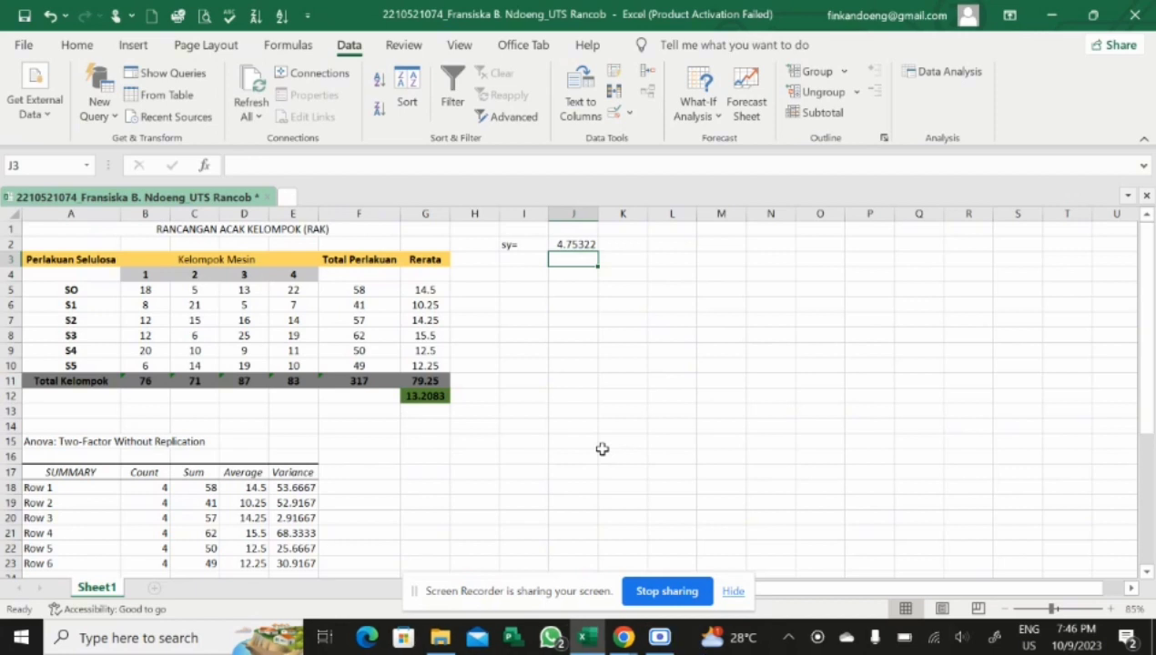
Step: Label cell I3 "BNT 0.05" and calculate its value in J3 with the formula =2.1314*J2
click(515, 262)
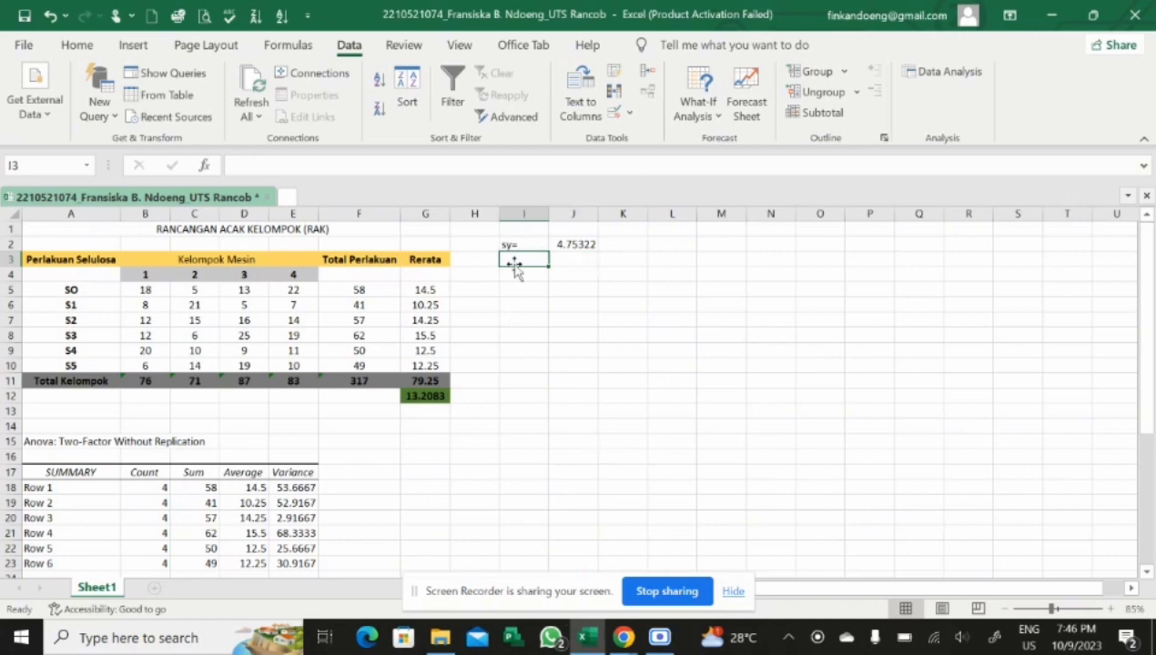
text(BNT 0.05)
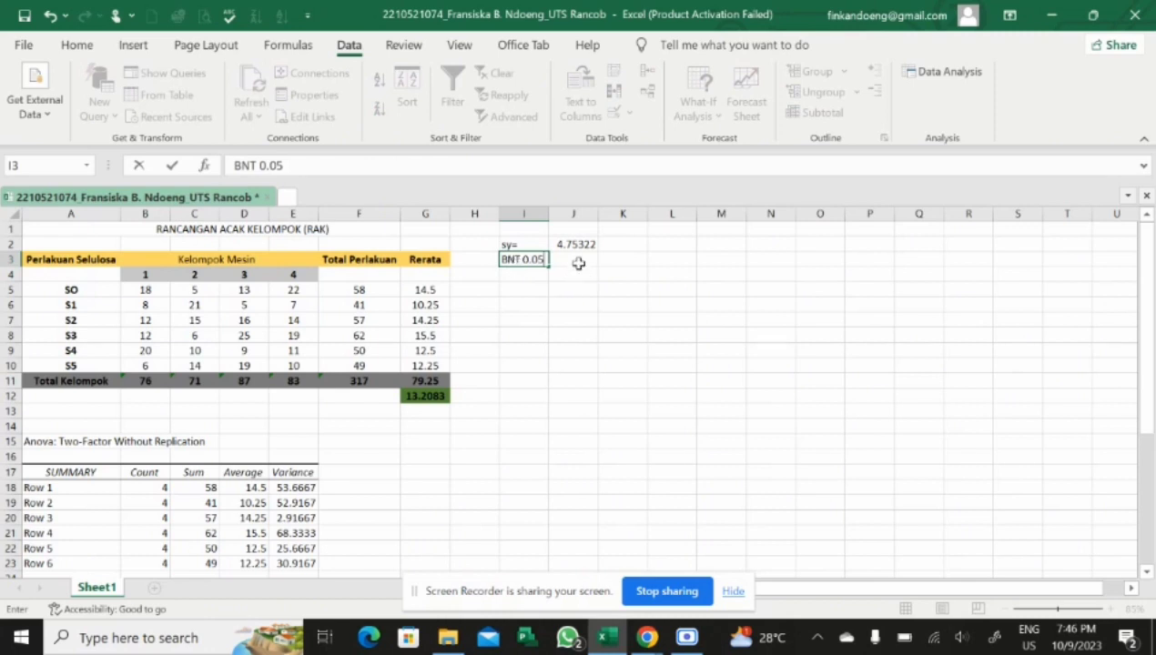
click(576, 261)
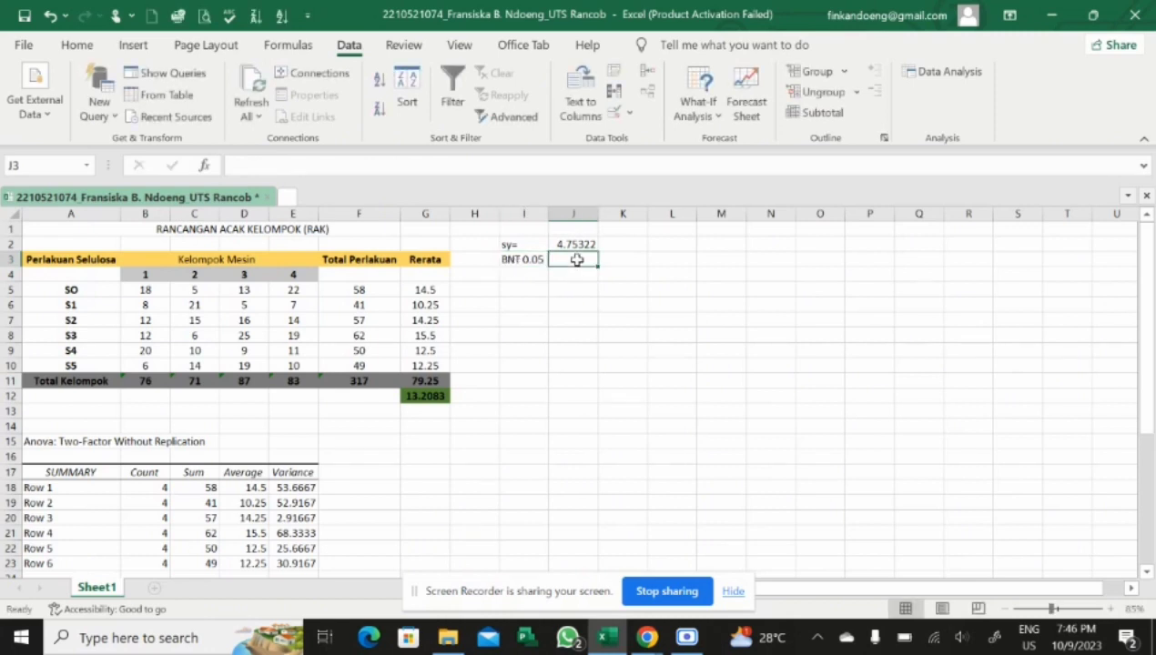
text(=)
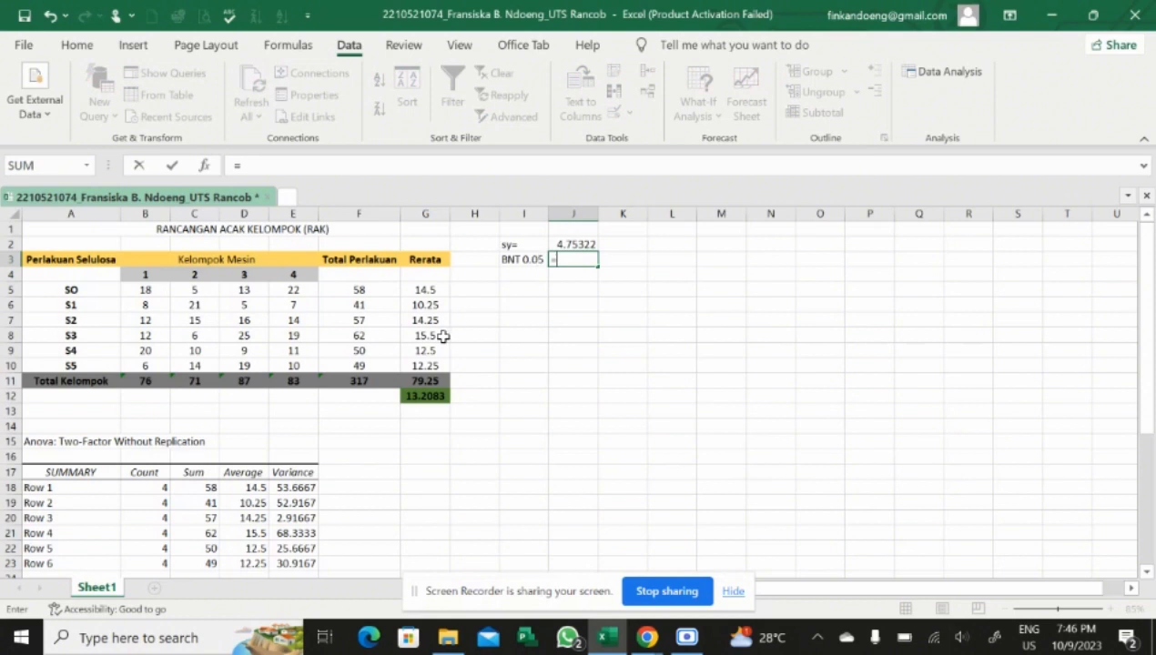
scroll(446, 431, down, 6)
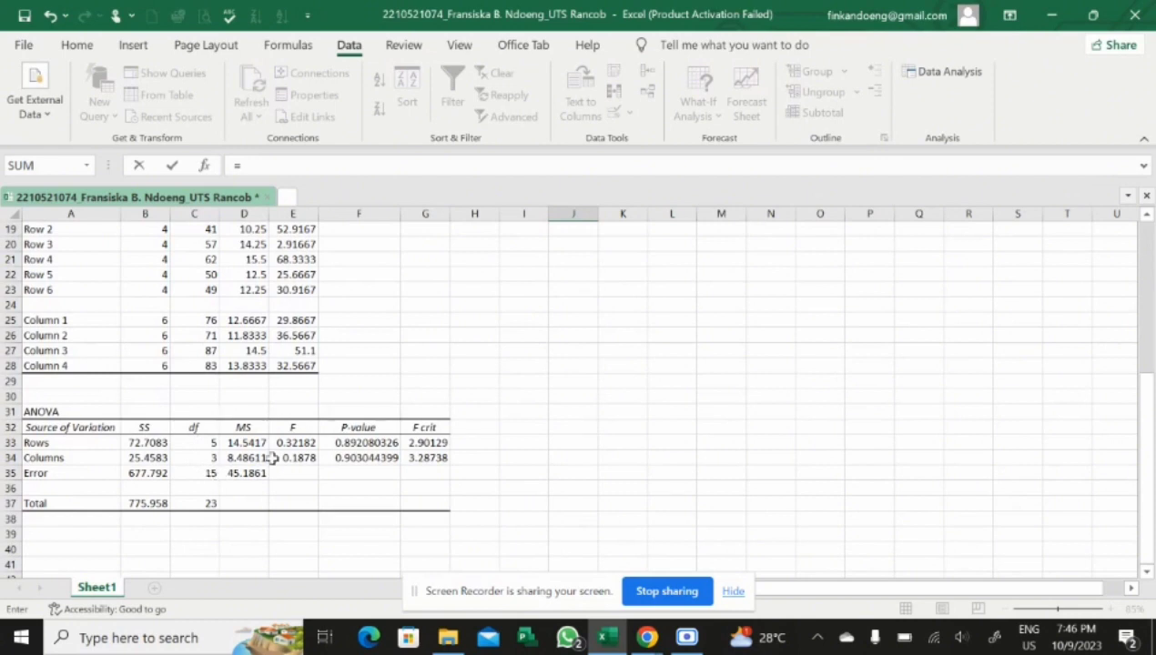
scroll(574, 406, up, 4)
scroll(574, 406, up, 2)
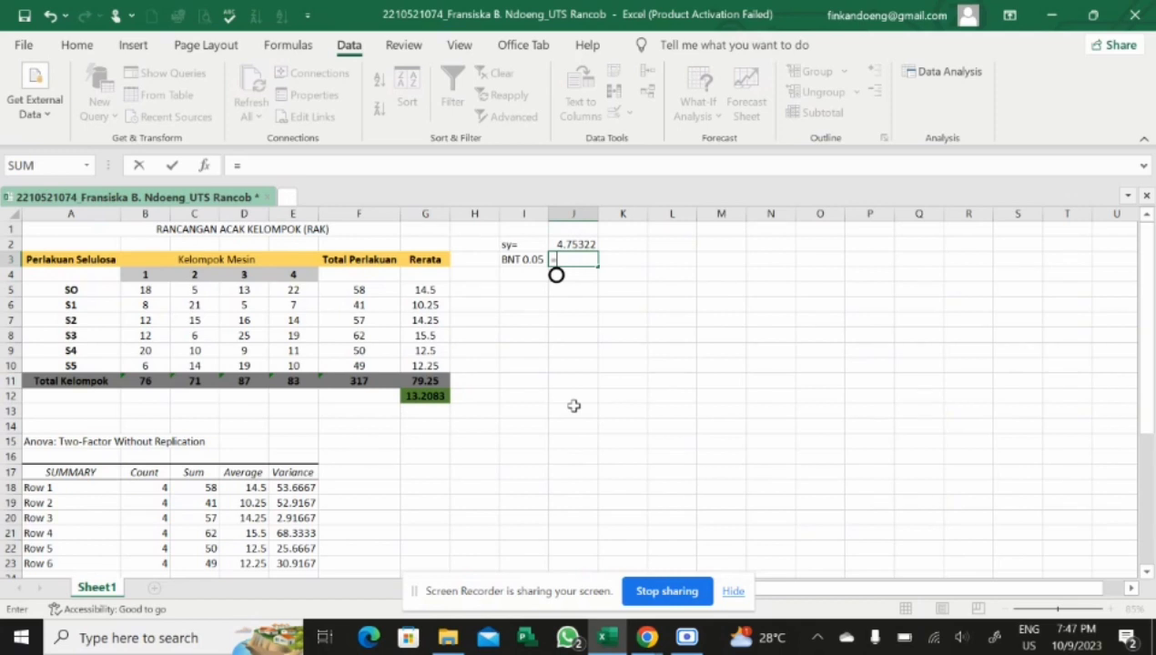
text(2,1314)
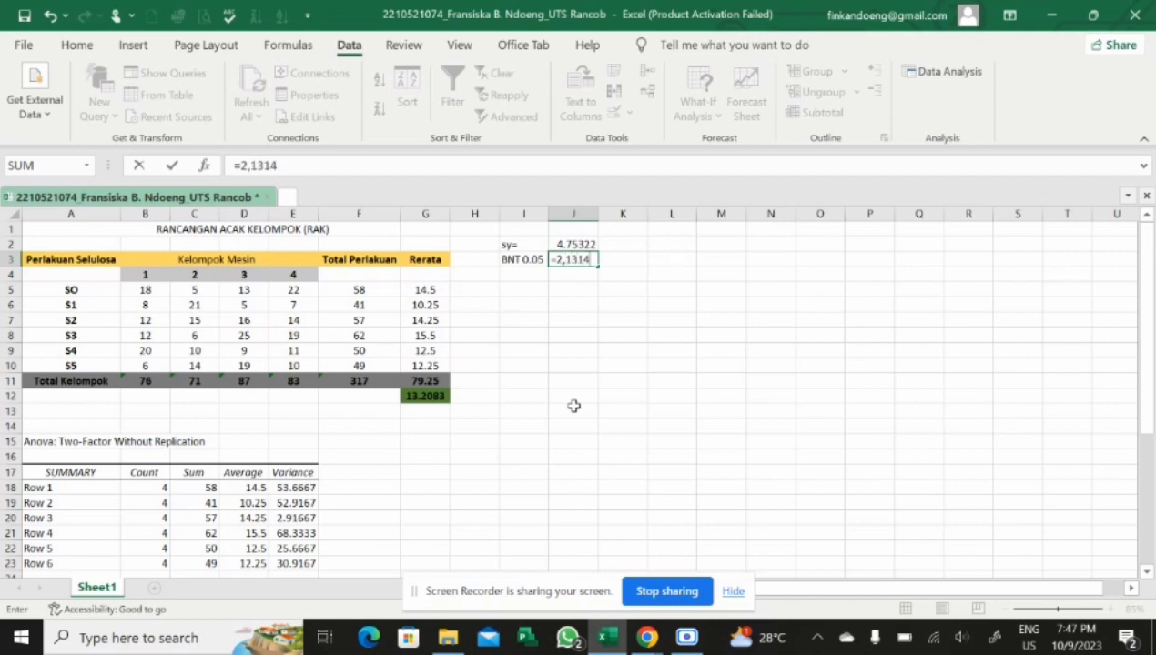
text(*)
click(581, 242)
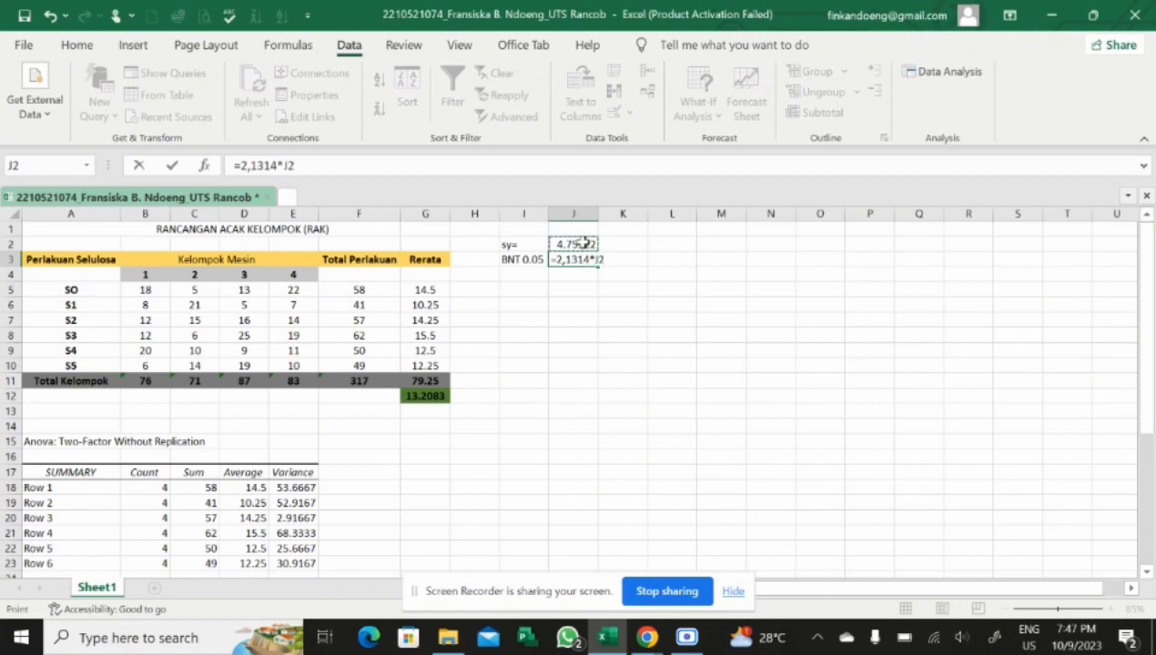
click(567, 260)
key(BackSpace)
text(.)
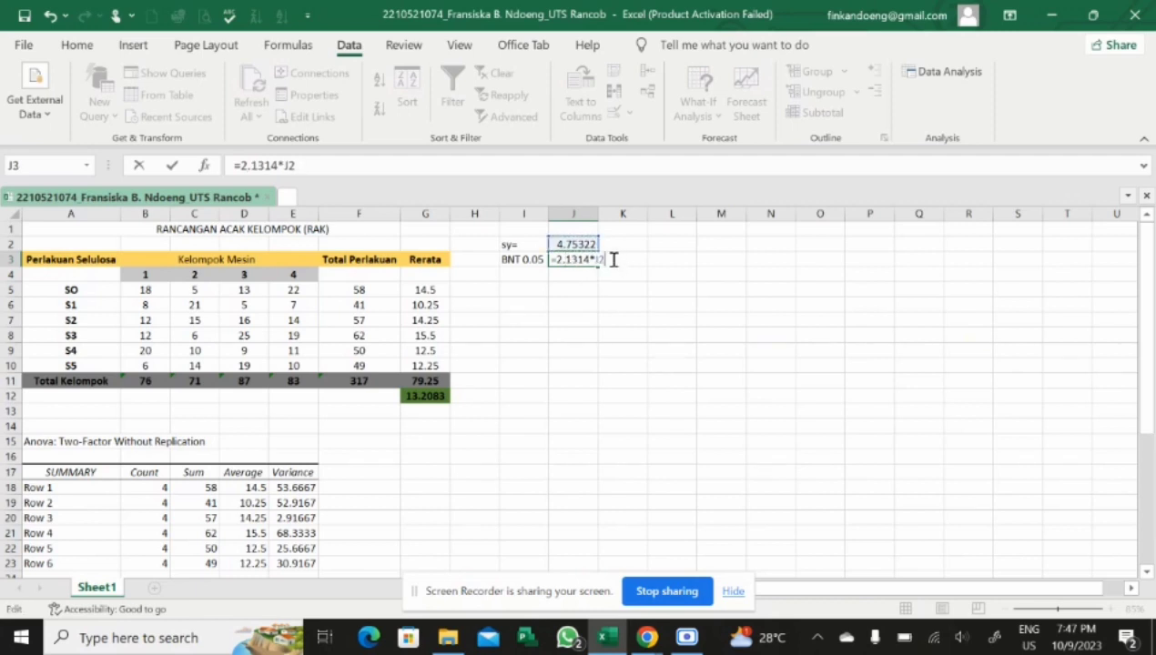
key(Return)
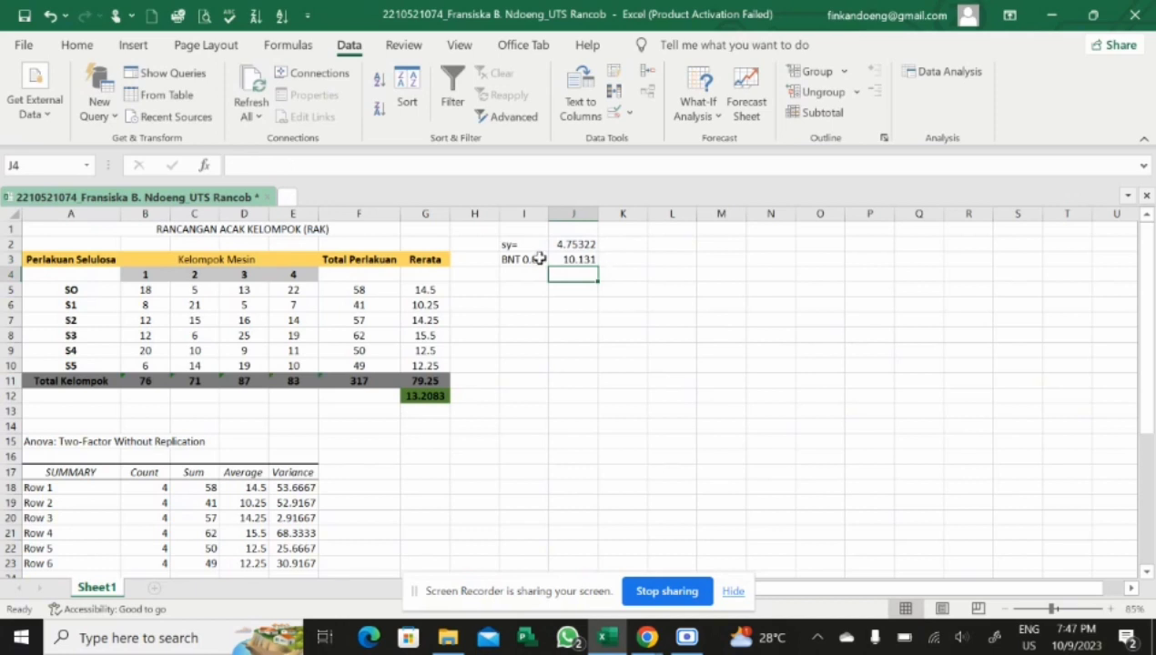
Step: Label cell I4 "BNT 0.01" and calculate its value in J4 with the formula =2.9467*J2
click(529, 276)
text(BNT )
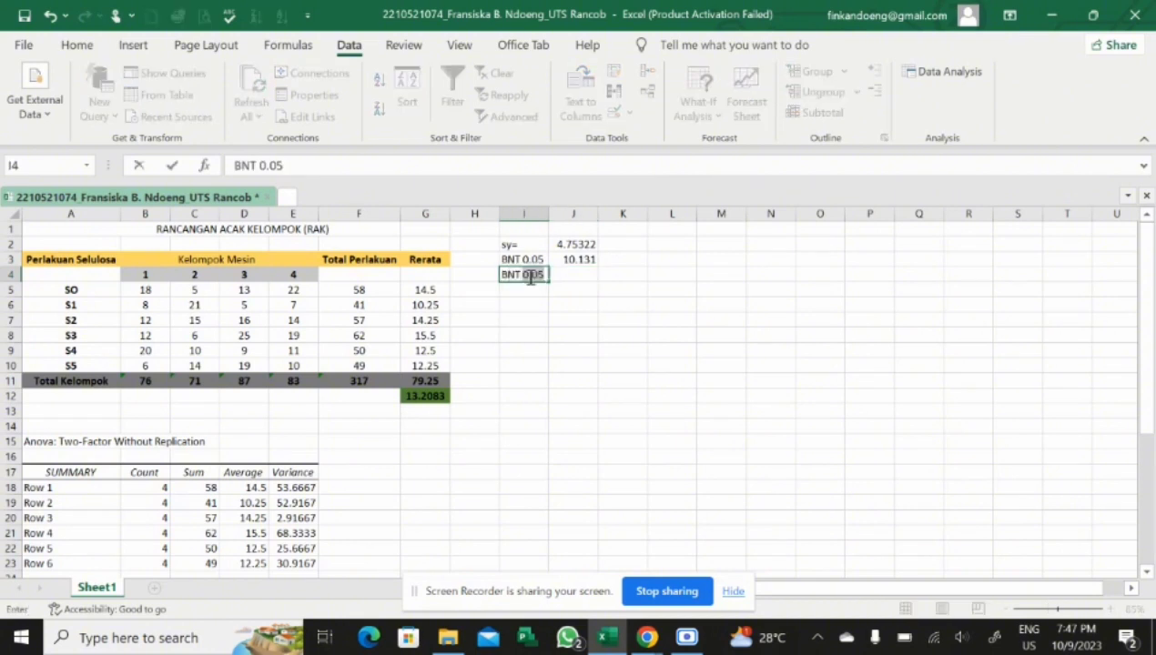
text(0.01)
click(563, 276)
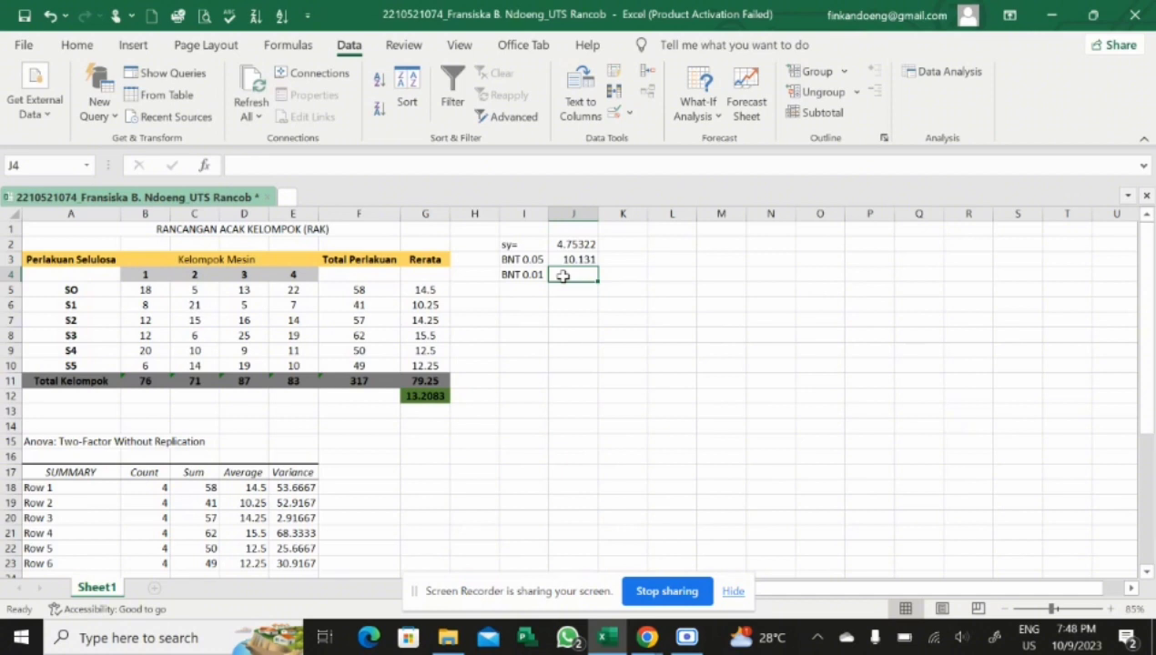
text(=2)
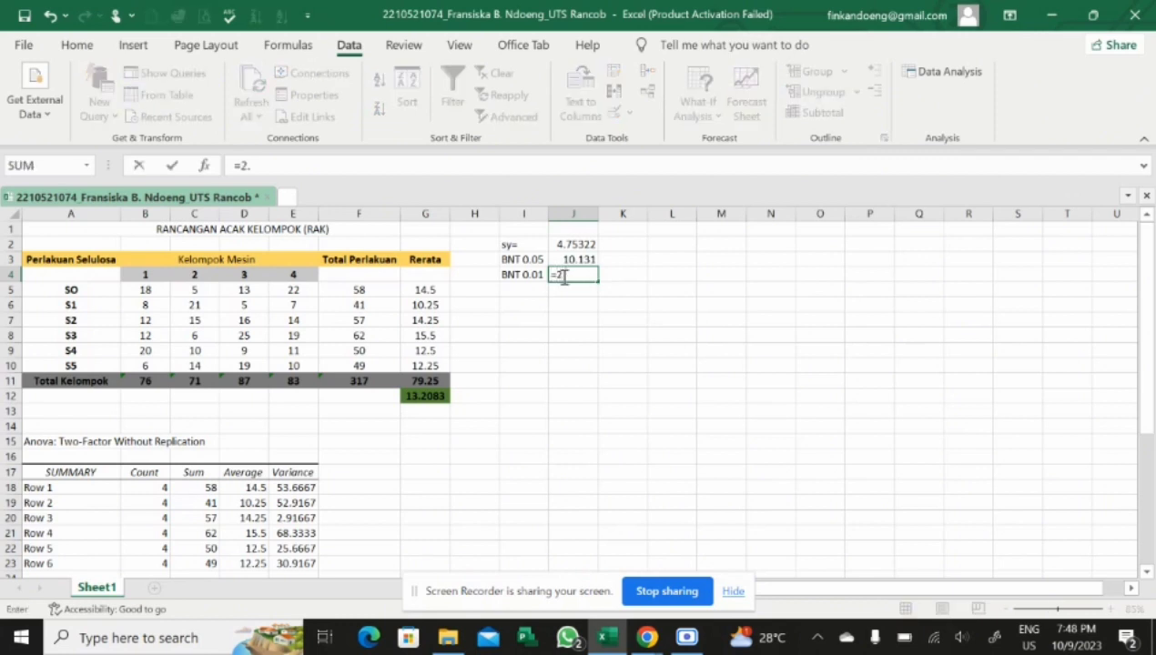
text(.9467*)
click(579, 243)
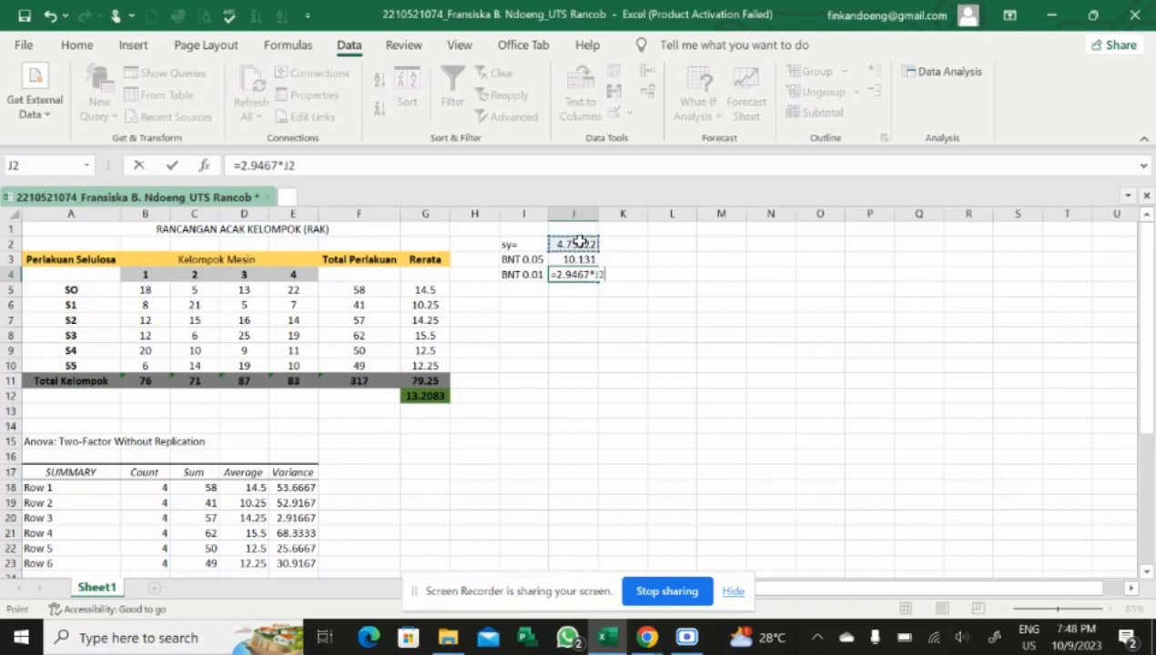
key(Return)
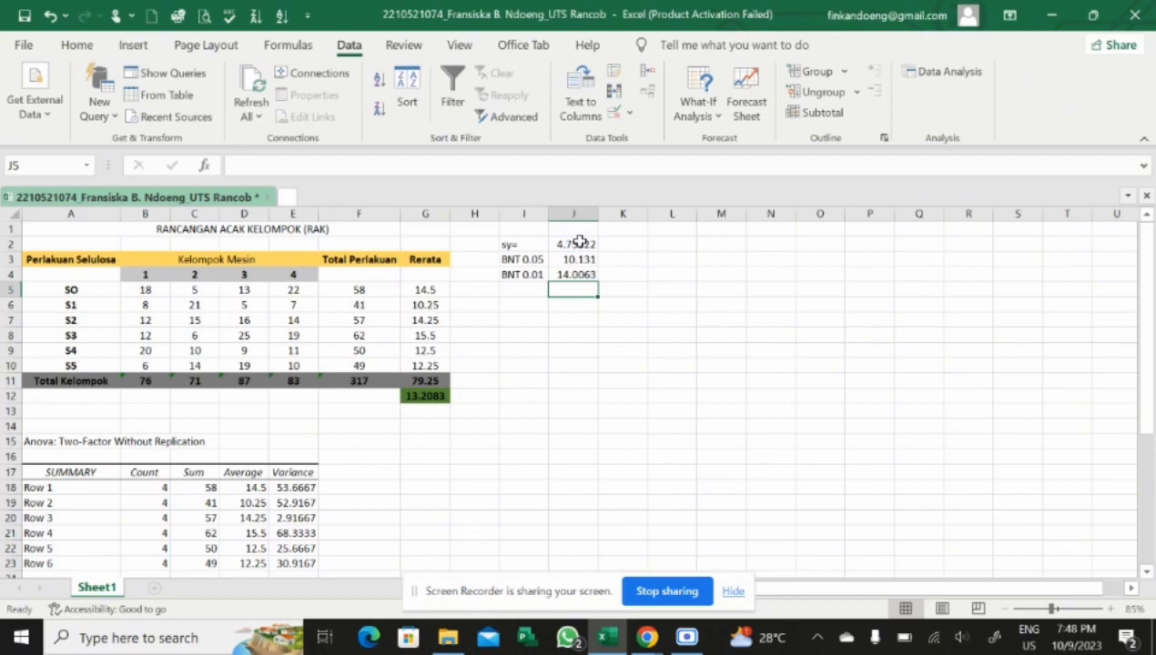
Step: Enter the headers "Perlakuan Selulosa" in I6 and "Rerata" in J6, widening column I to fit its header
click(532, 306)
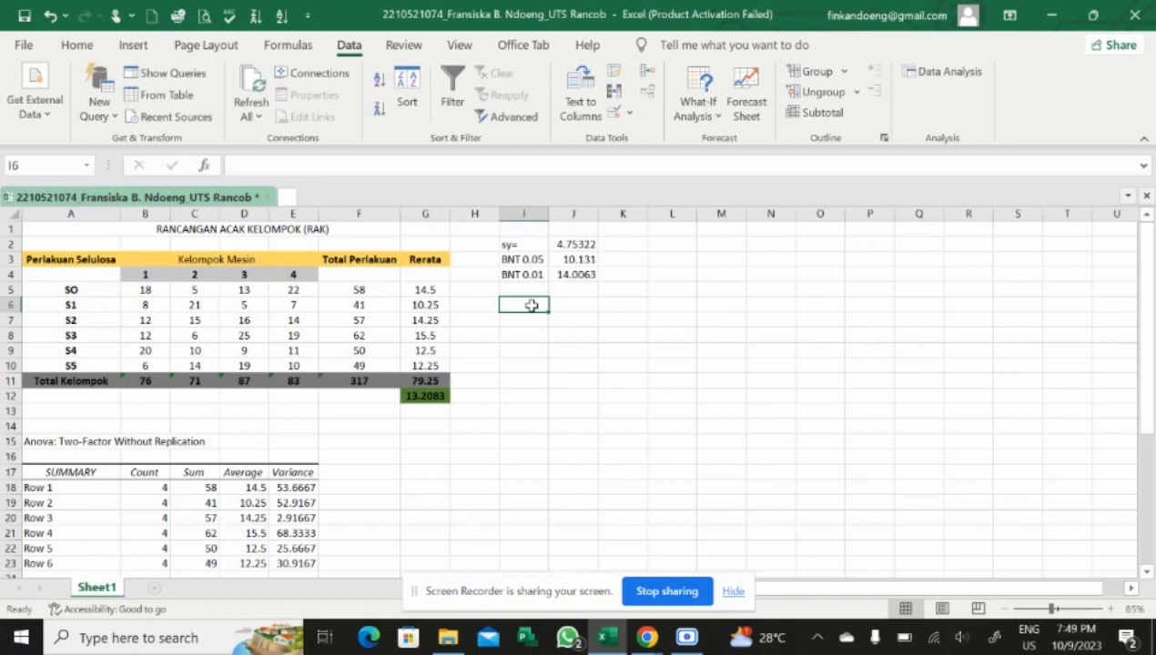
double_click(532, 305)
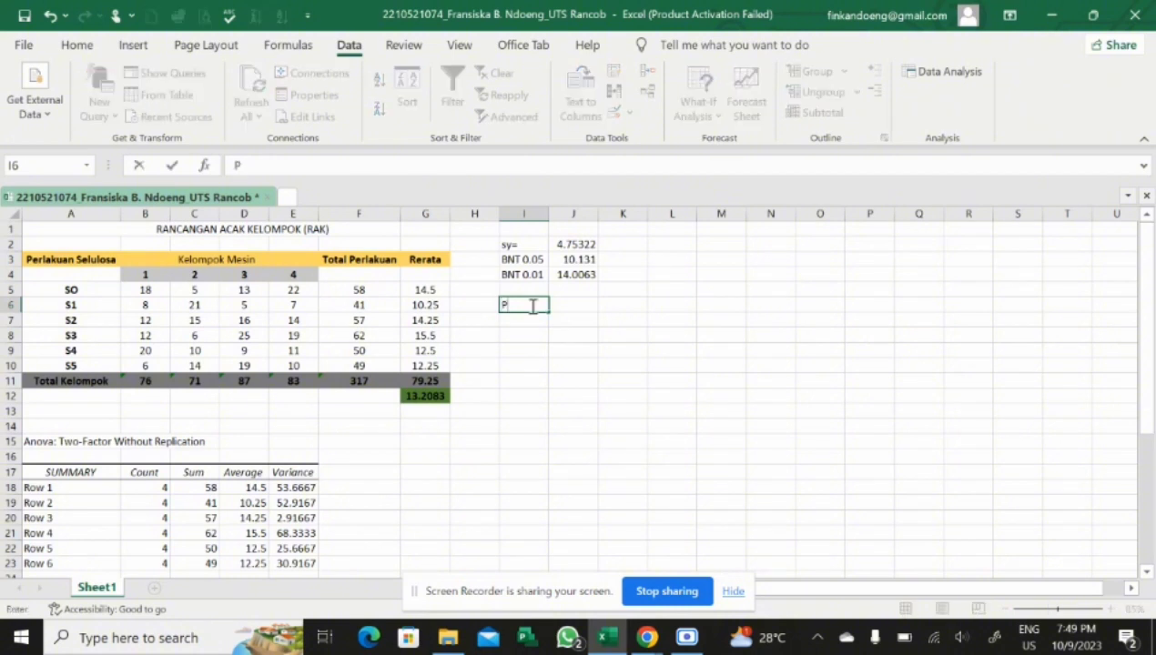
text(Perlakuan Selulosa)
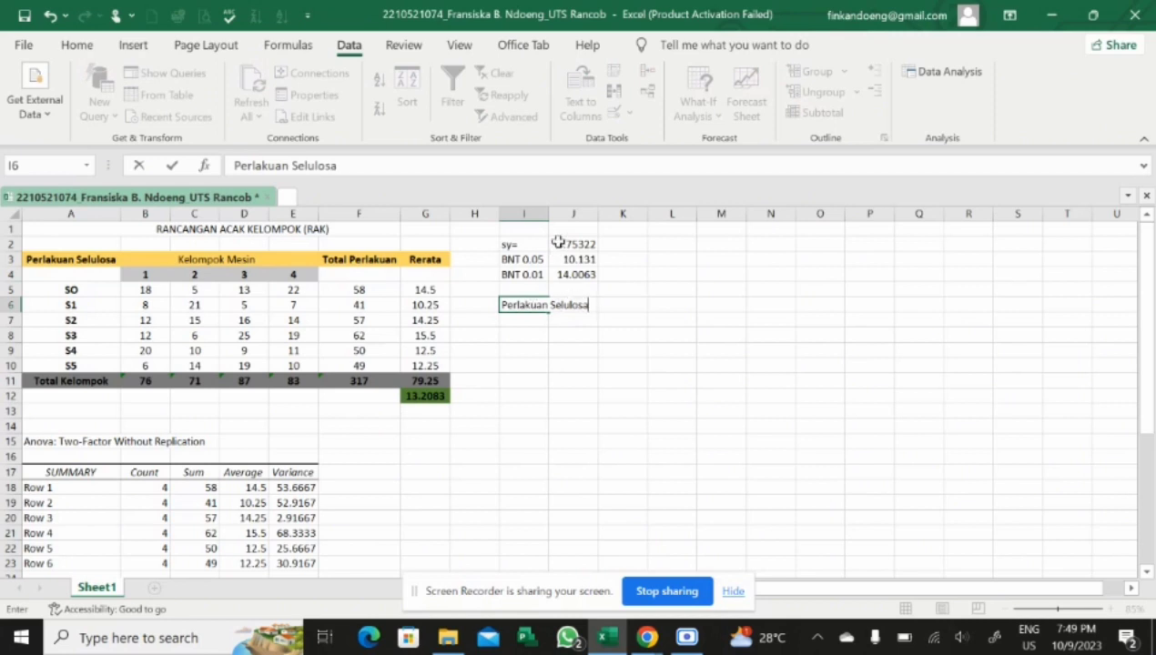
click(546, 217)
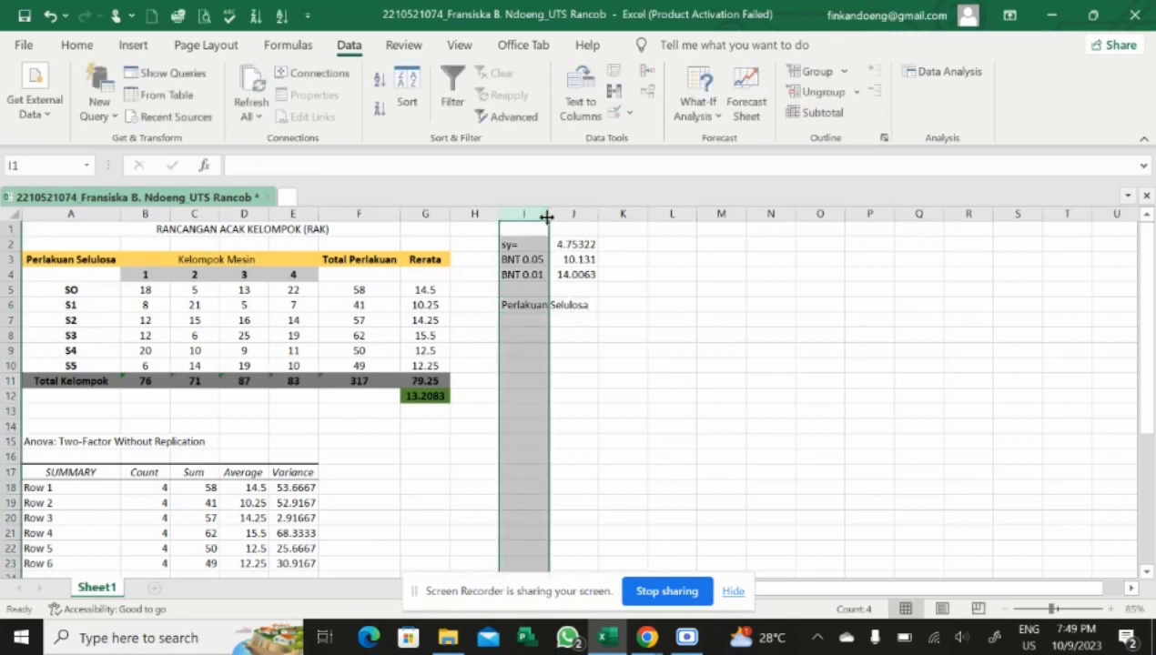
drag(546, 217, 596, 214)
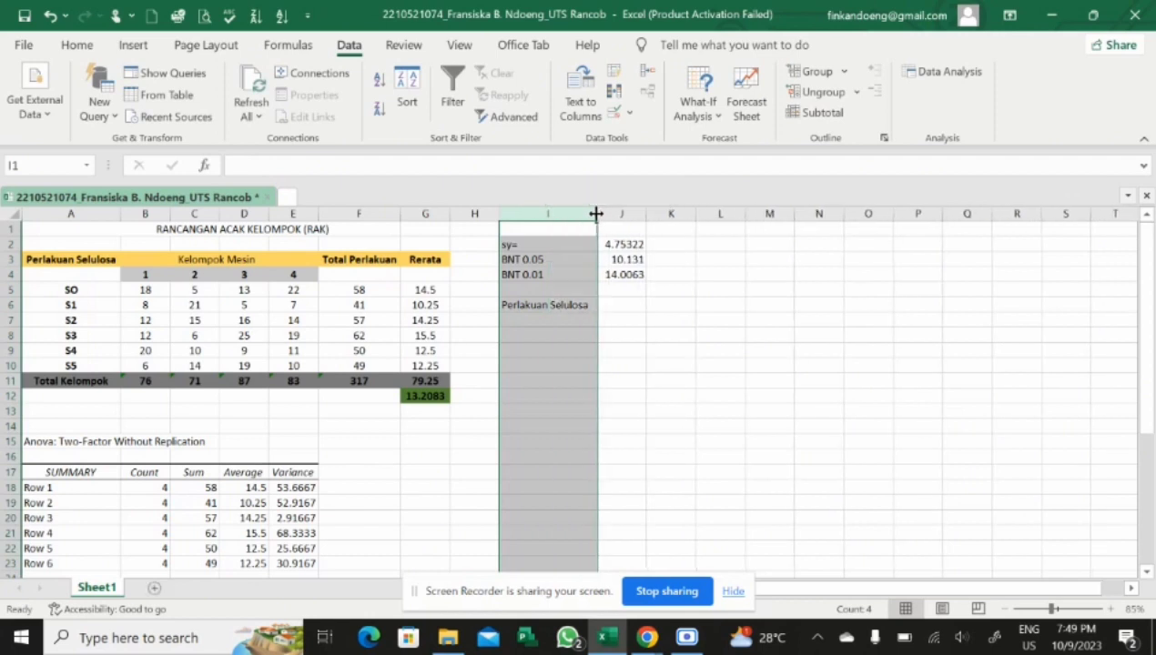
click(625, 304)
text(Rerata)
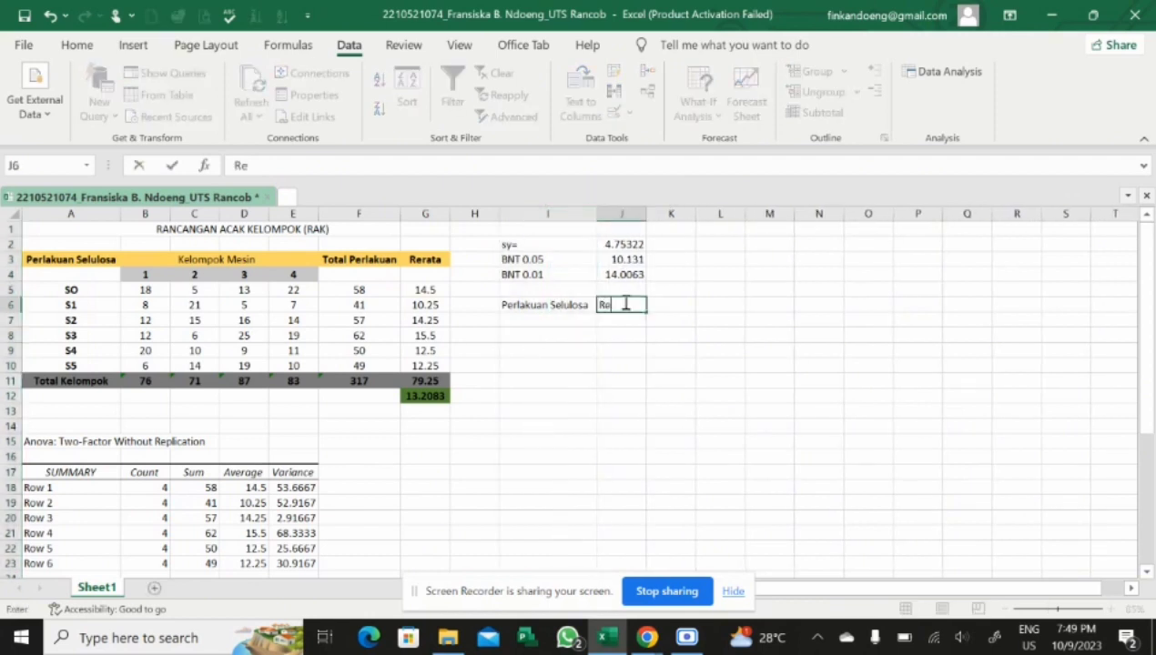
Step: List the treatments SO, S1, S2, S3, S4 and S5 in cells I7 to I12
click(573, 320)
text(SO)
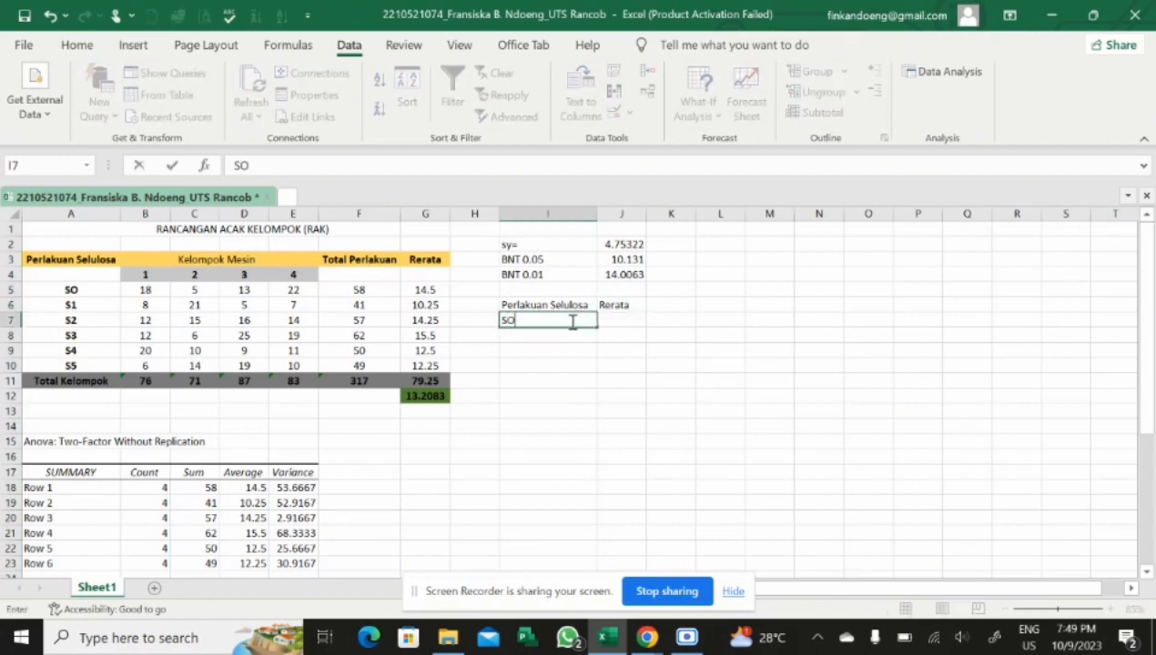
key(Return)
text(S1)
key(Return)
text(S2)
key(Return)
text(S3)
key(Return)
text(S4)
key(Return)
text(S5)
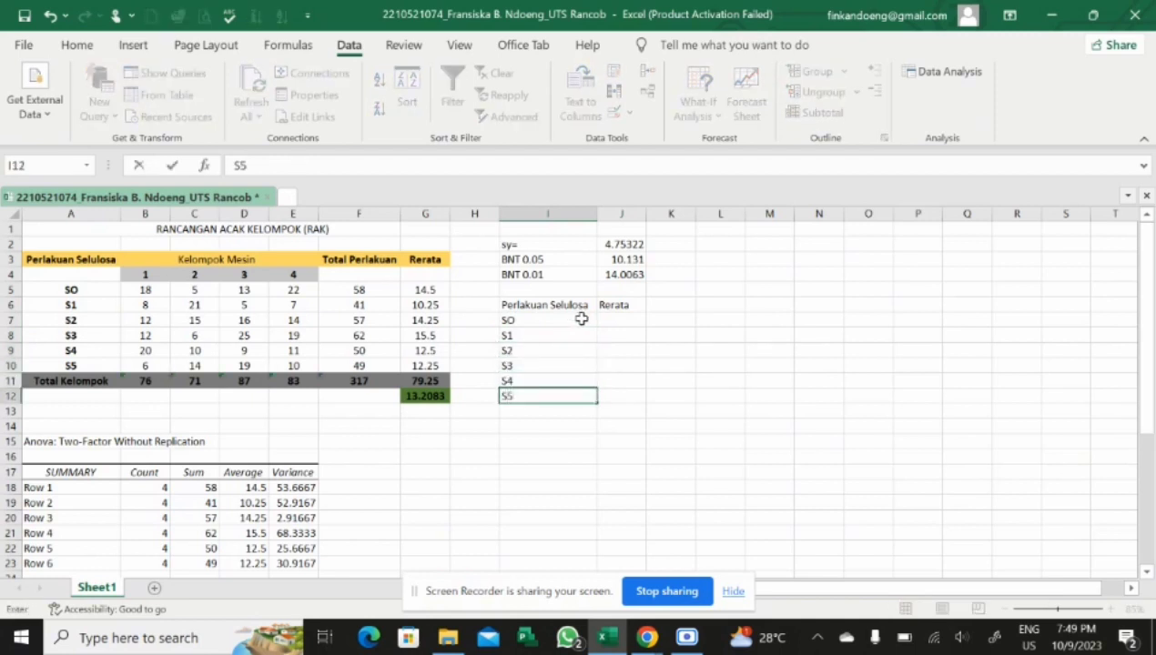
Step: Enter the treatment means 14.5, 10.25, 14.25, 15.5, 12.5 and 12.25 in cells J7 to J12
click(624, 320)
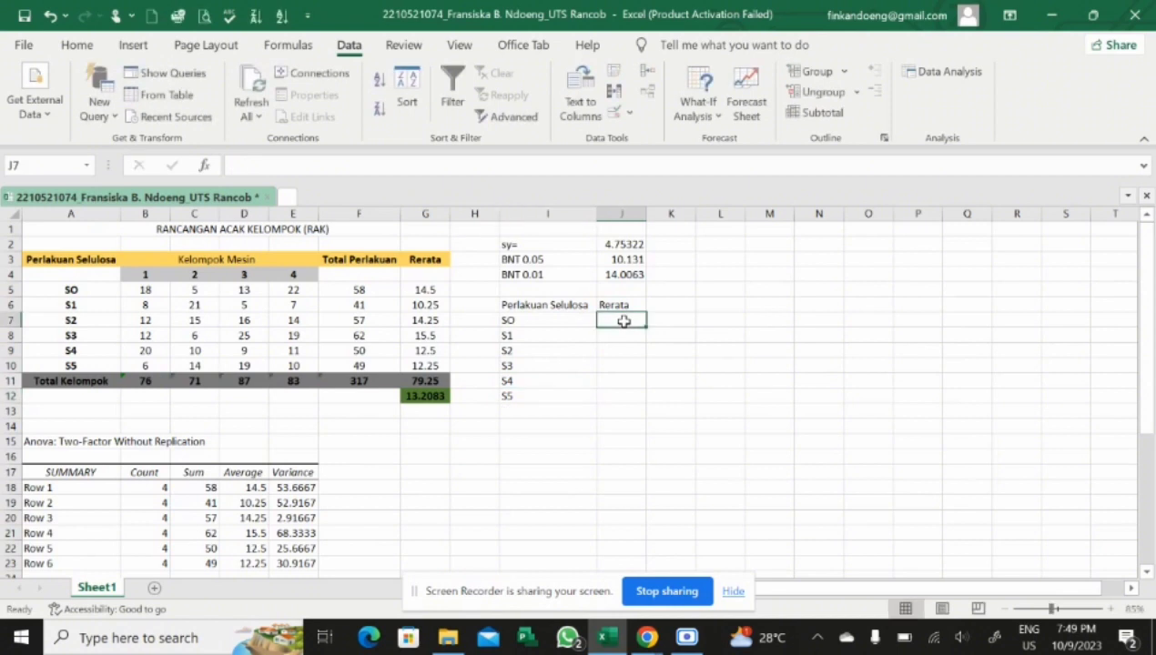
text(14.5)
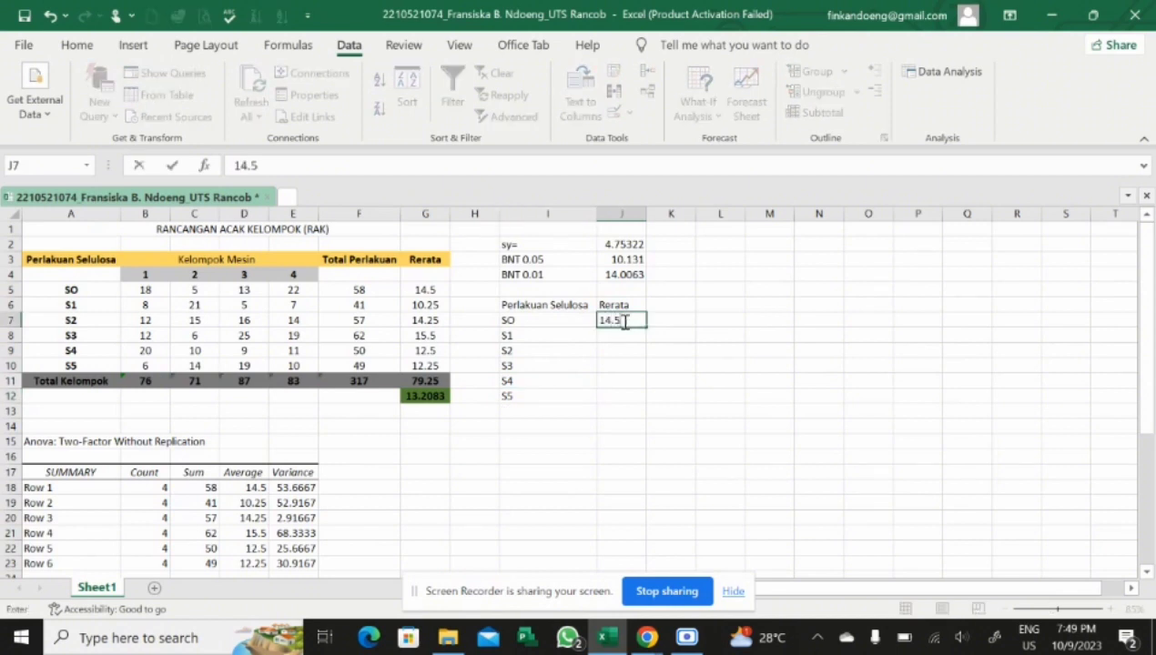
key(Return)
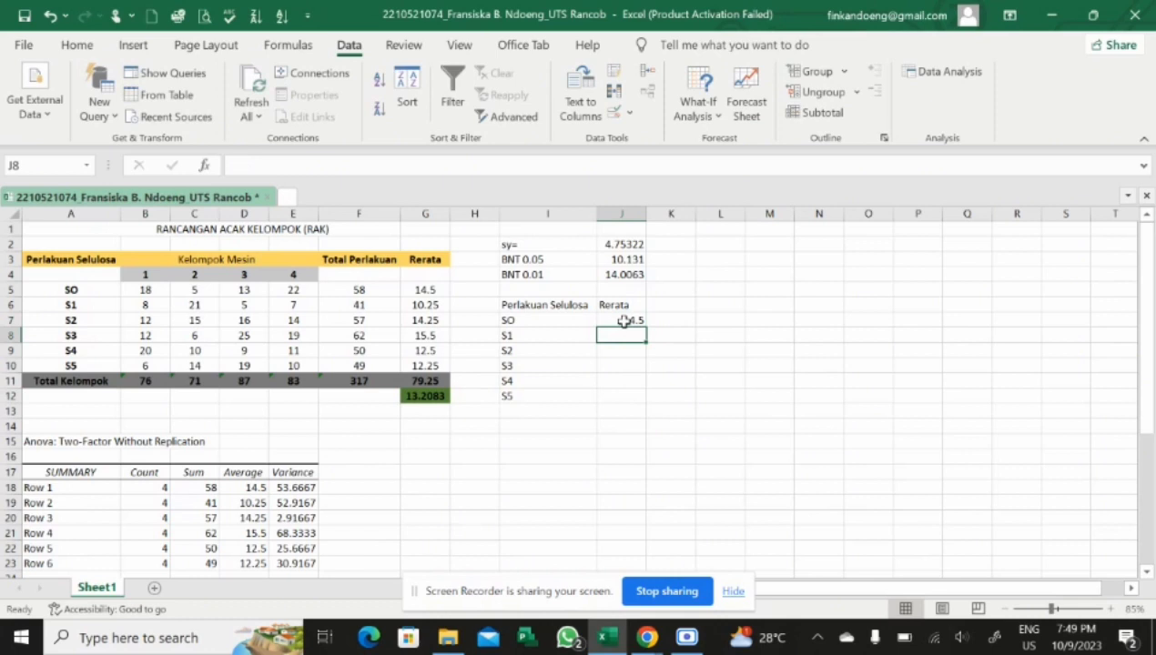
text(10)
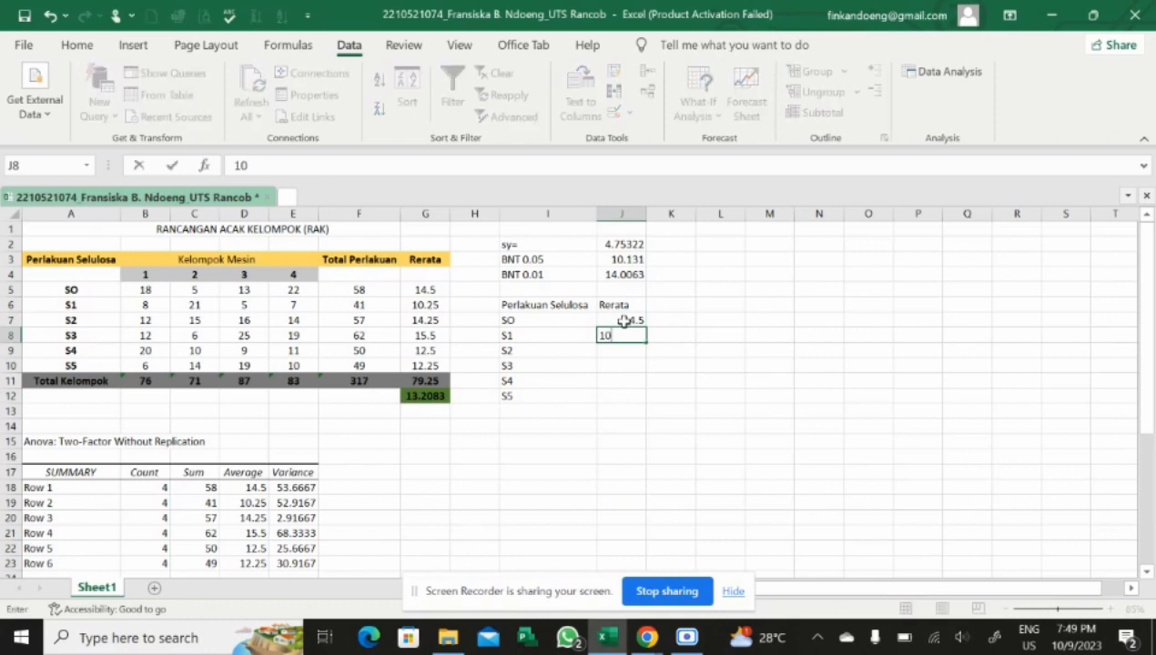
text(.25)
key(Return)
text(1)
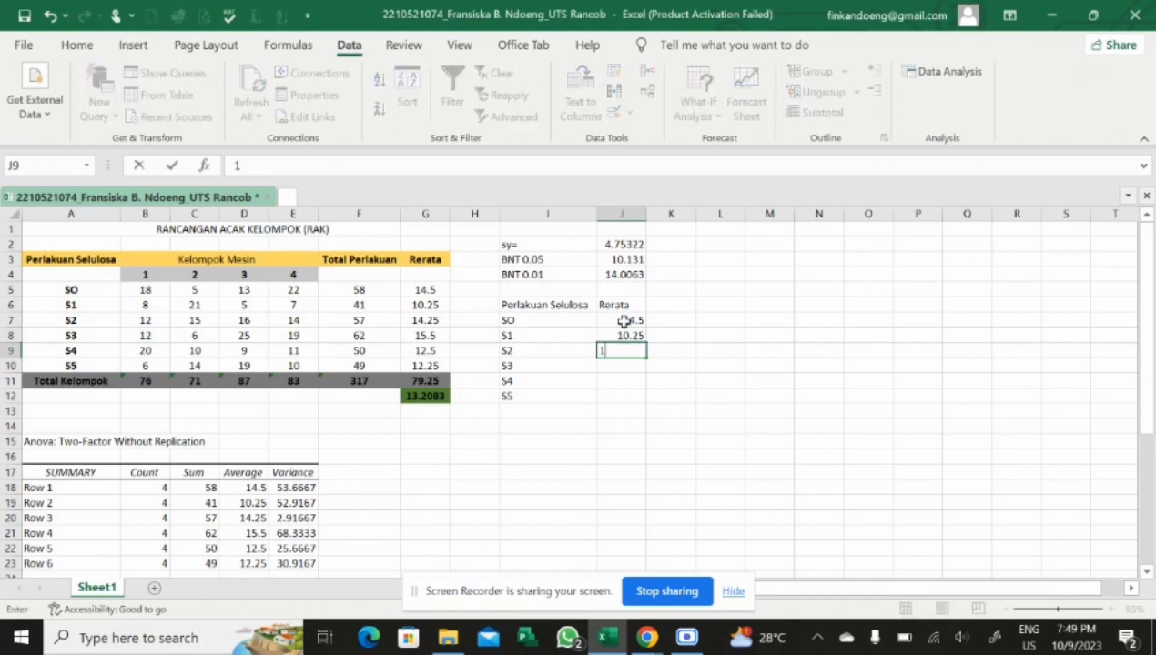
text(4.25)
key(Return)
text(15.5)
key(Return)
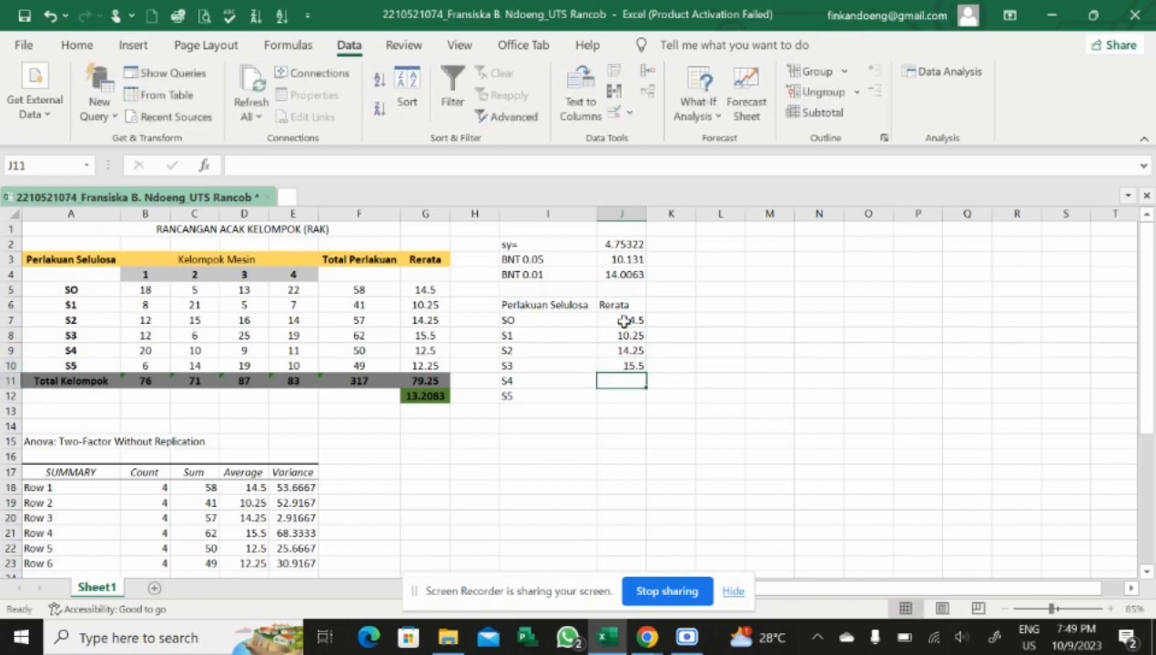
text(12)
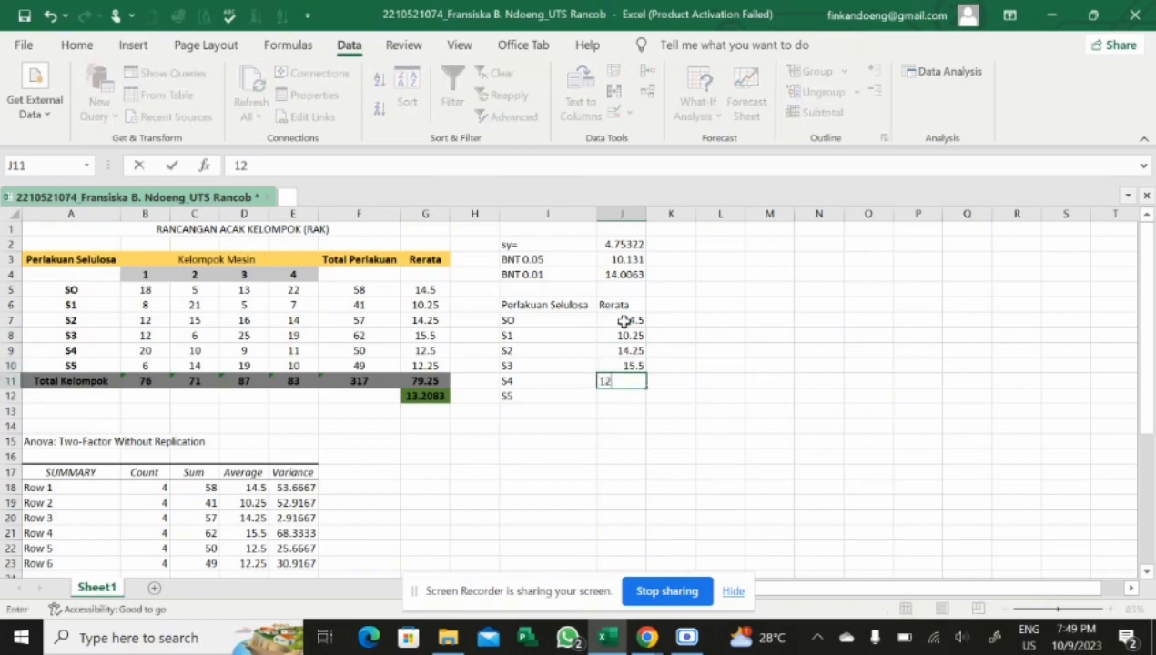
text(.5)
key(Return)
text(12.25)
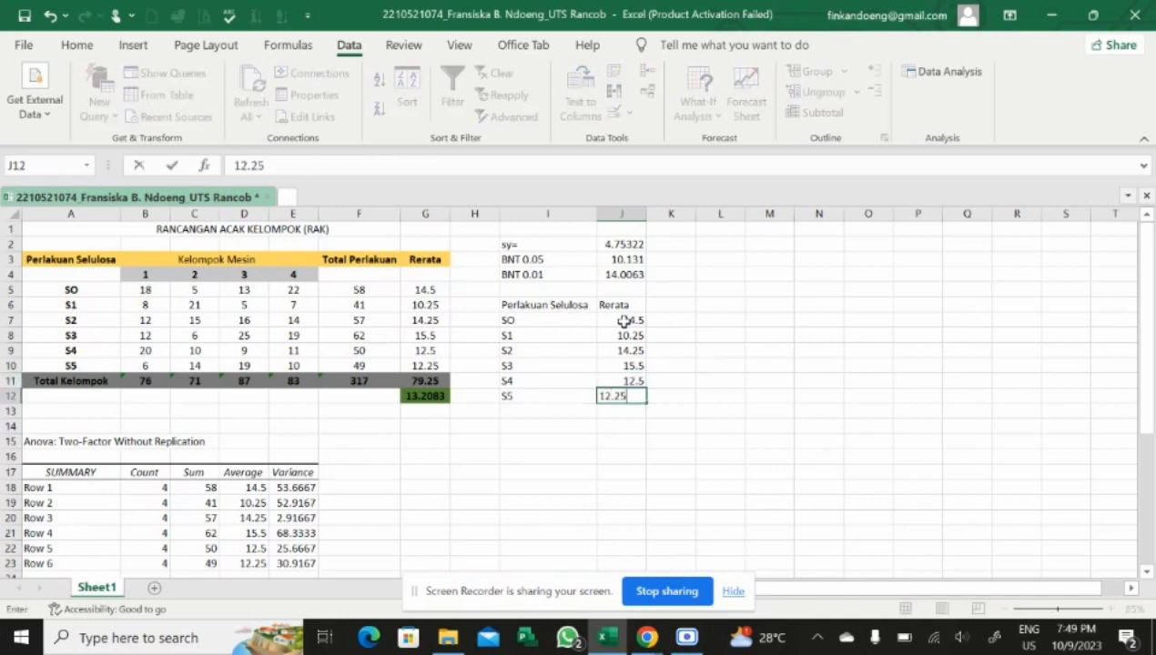
key(Return)
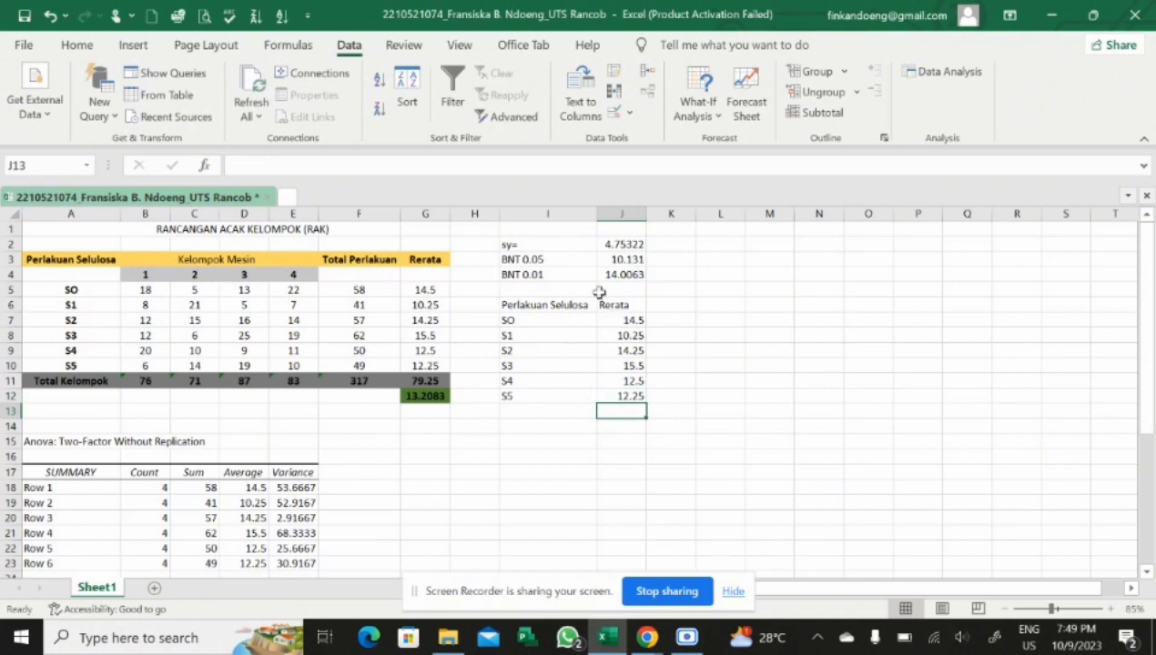
Step: Center the contents of the treatment means table in I6:J12
drag(513, 307, 620, 392)
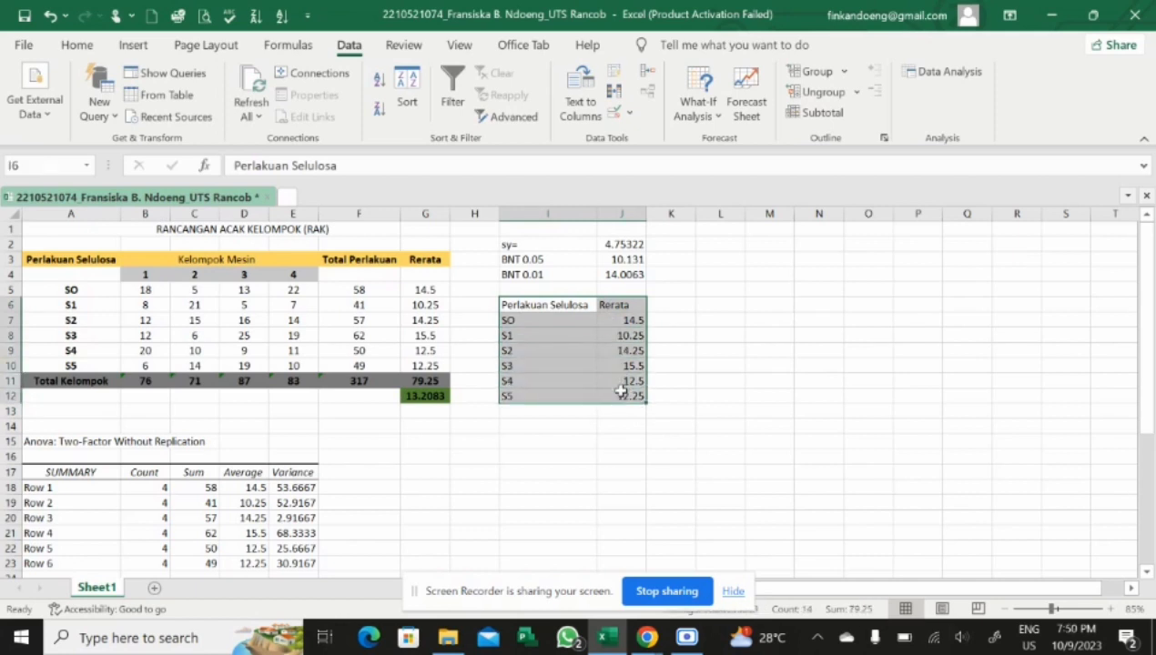
click(80, 45)
click(319, 110)
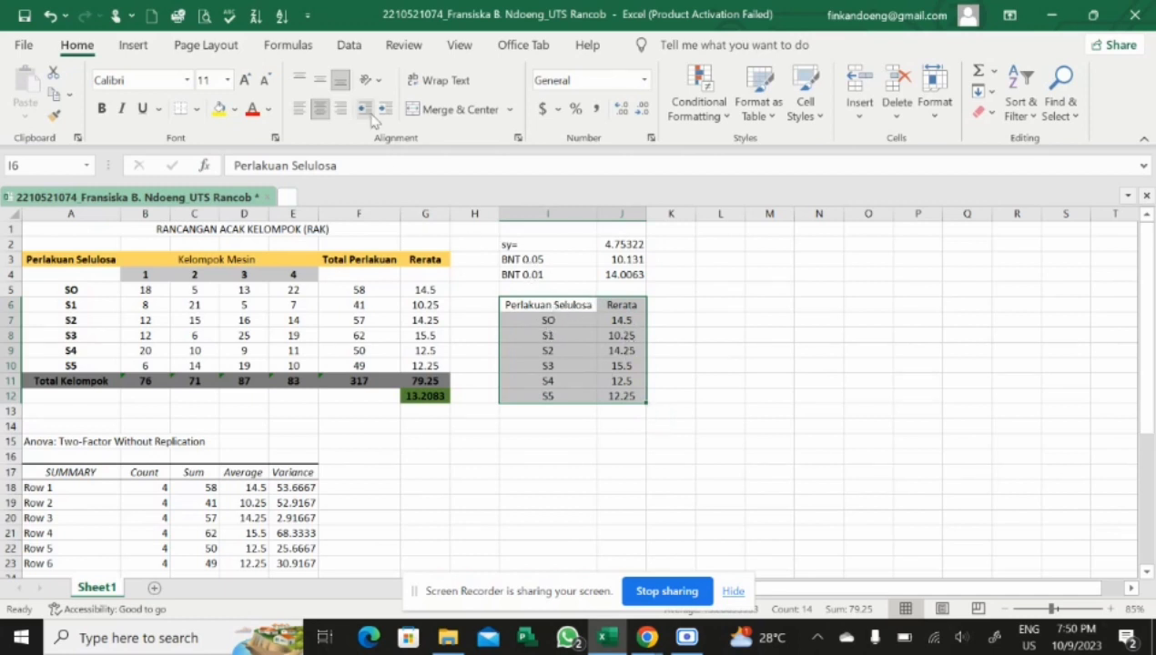
Step: Sort the treatment means table by Rerata from largest to smallest, treating its first row as headers
click(355, 53)
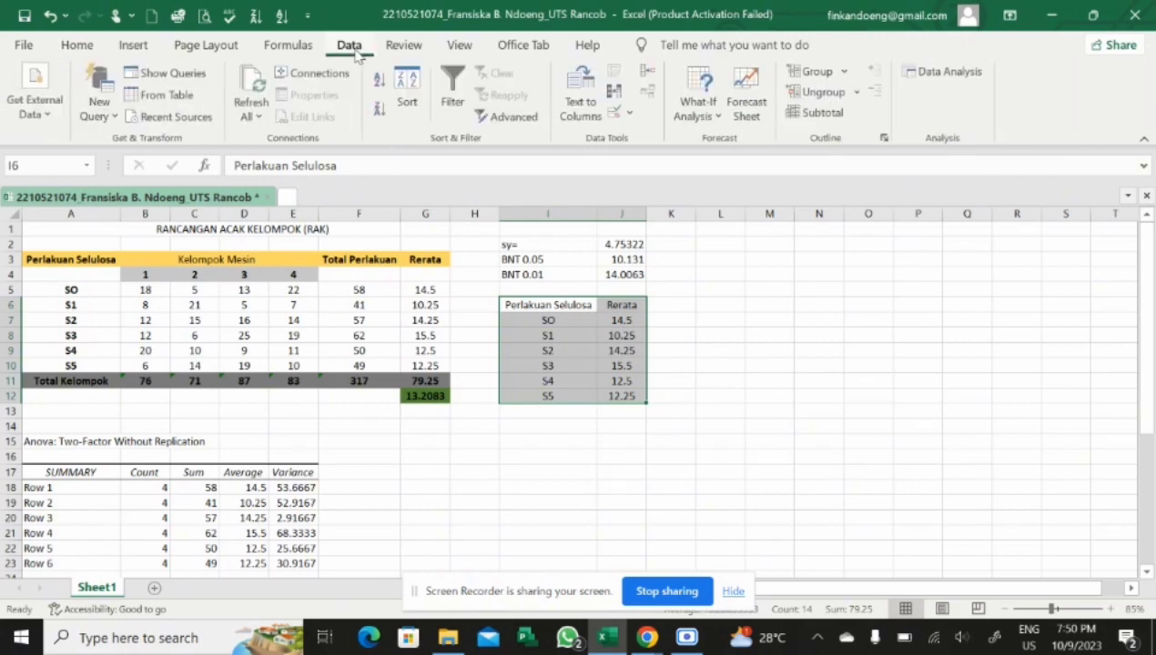
click(408, 107)
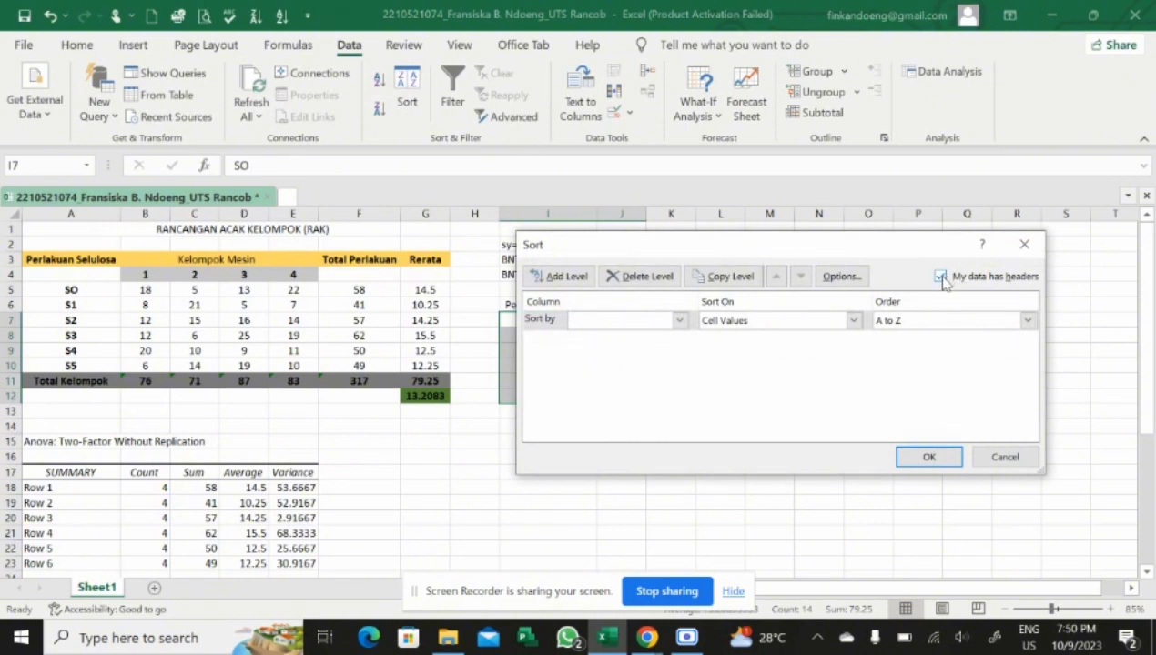
click(678, 322)
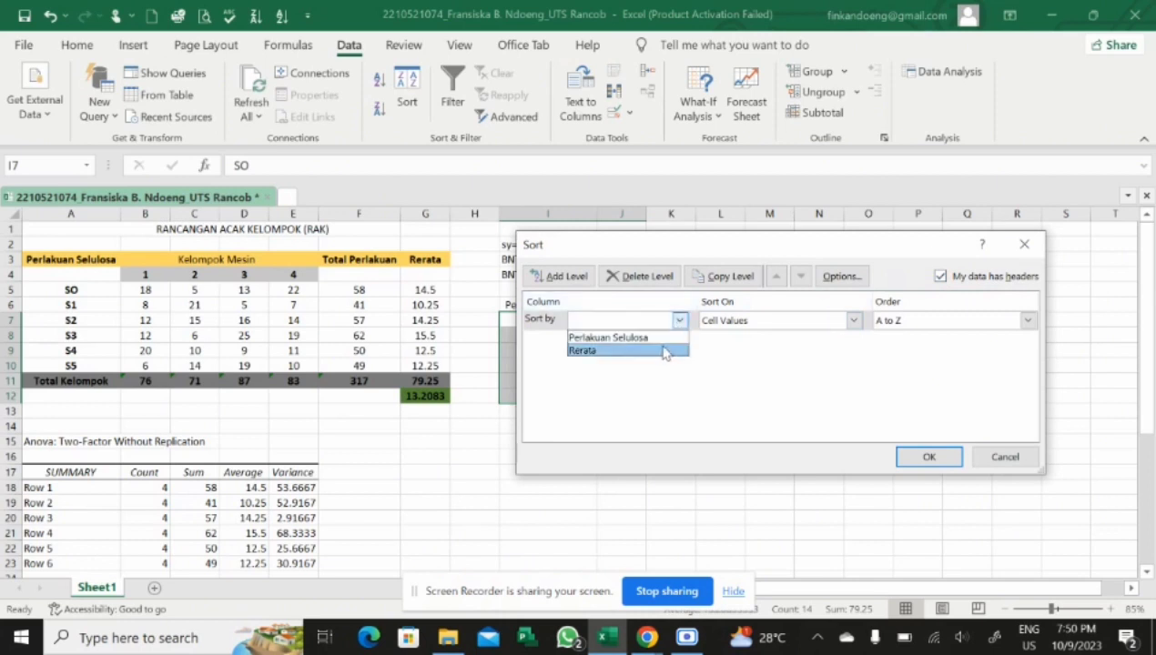
click(663, 350)
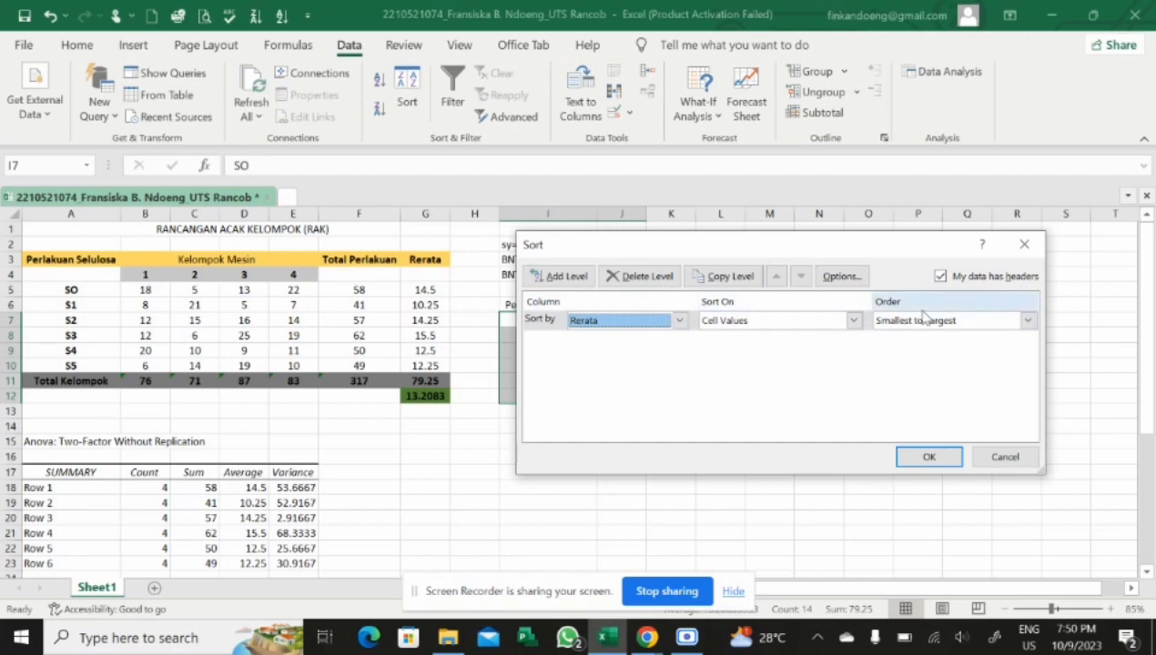
click(1028, 321)
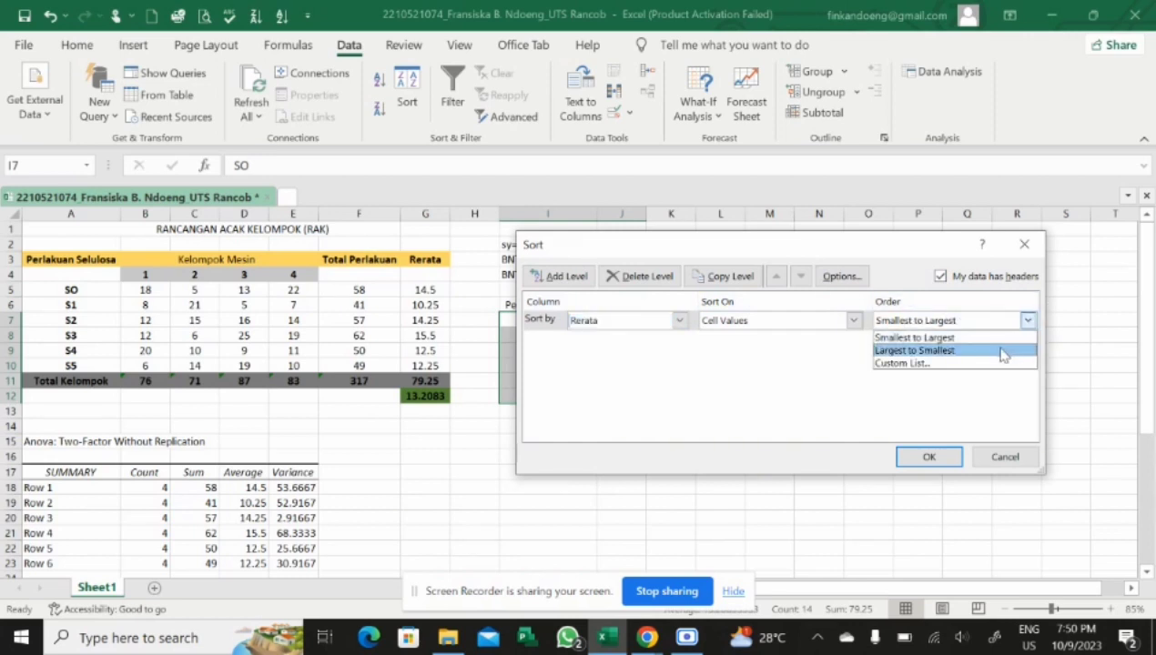
click(1004, 351)
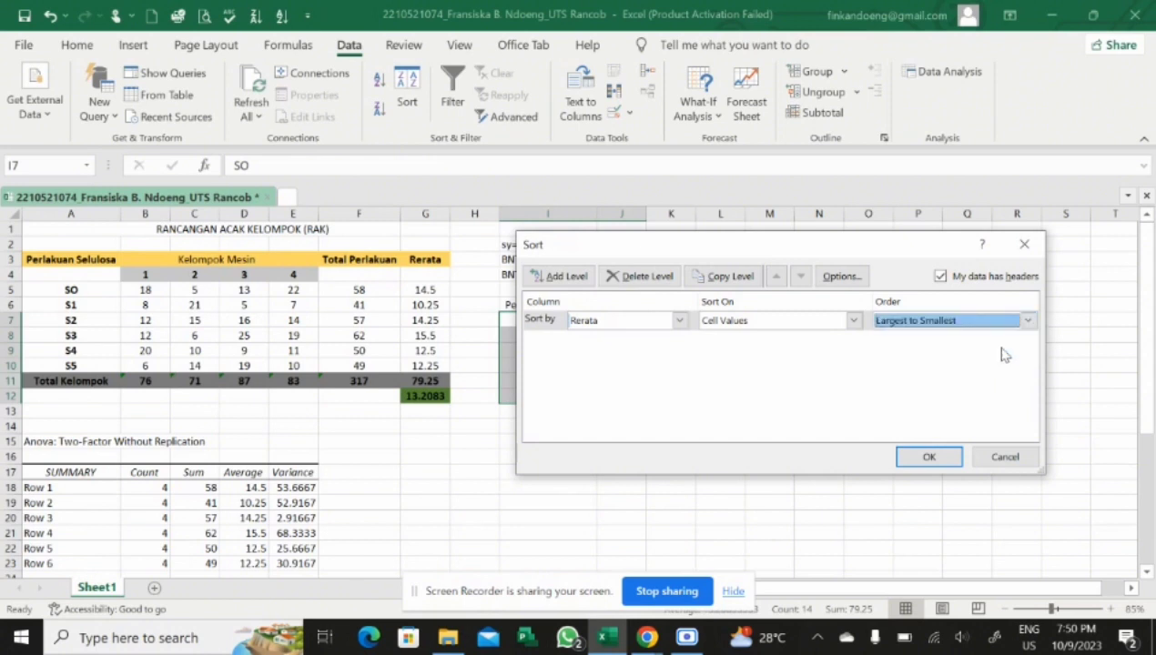
click(947, 460)
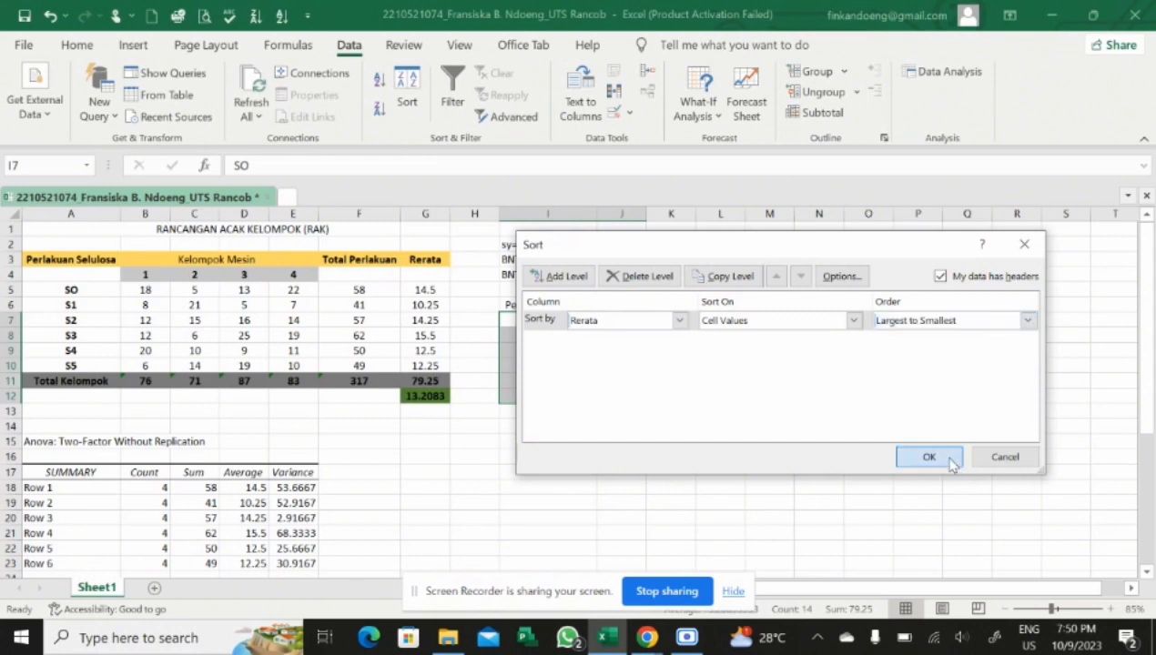
click(776, 378)
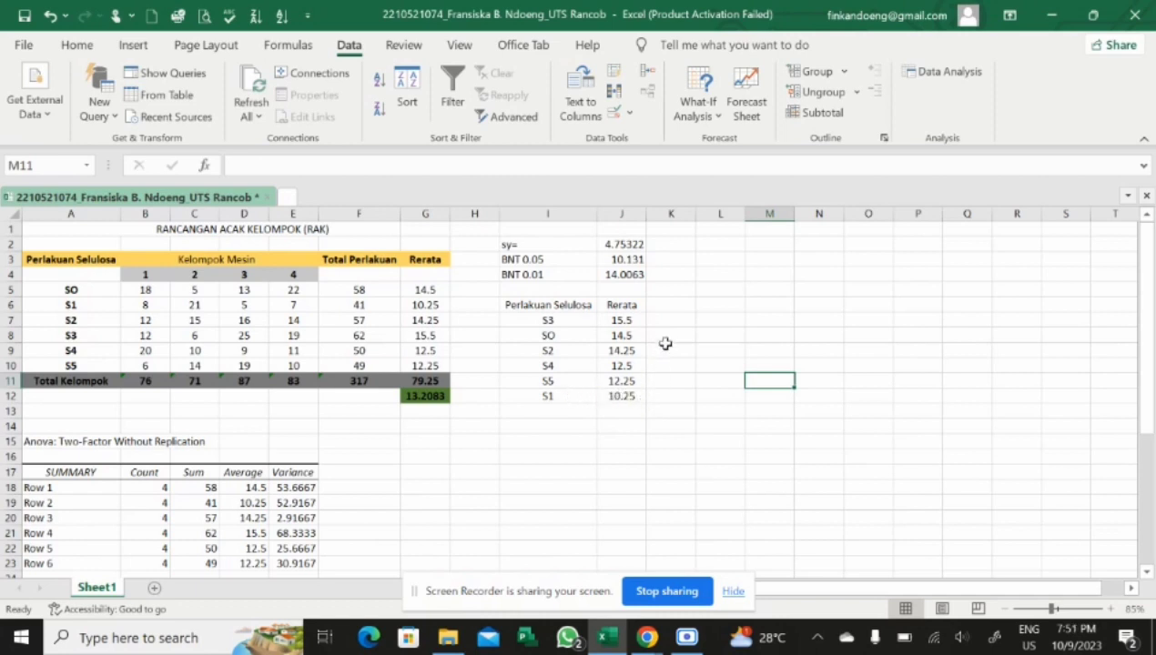
Step: Calculate the difference between the S3 and SO means in cell K8 with the formula =J7-J8
click(667, 337)
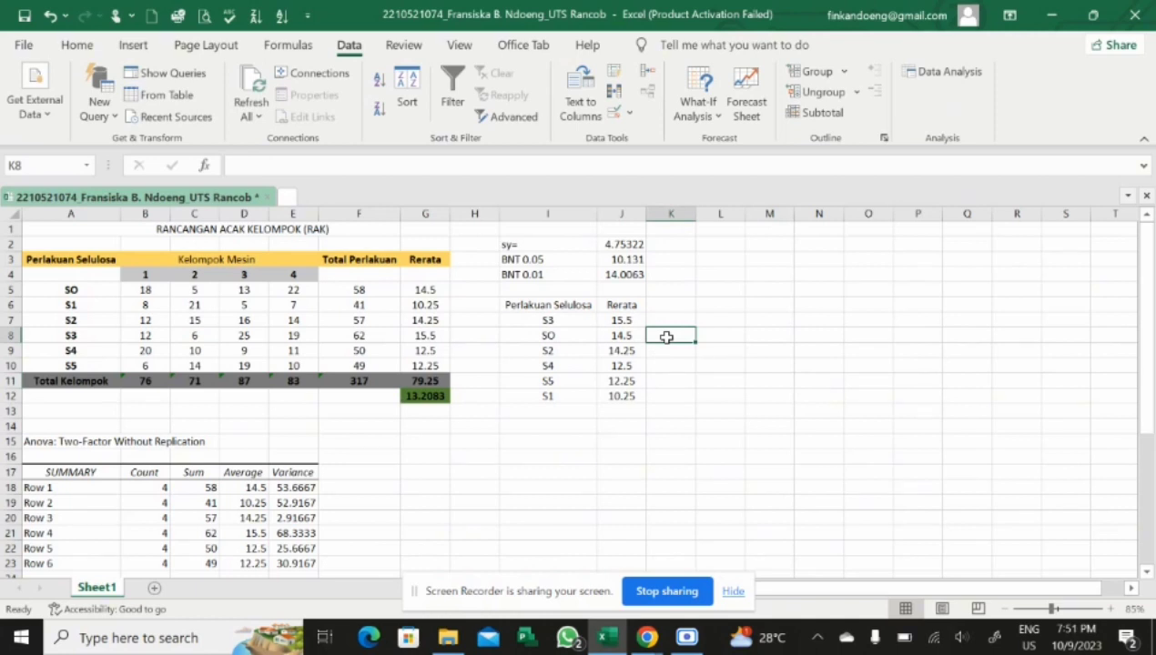
text(=)
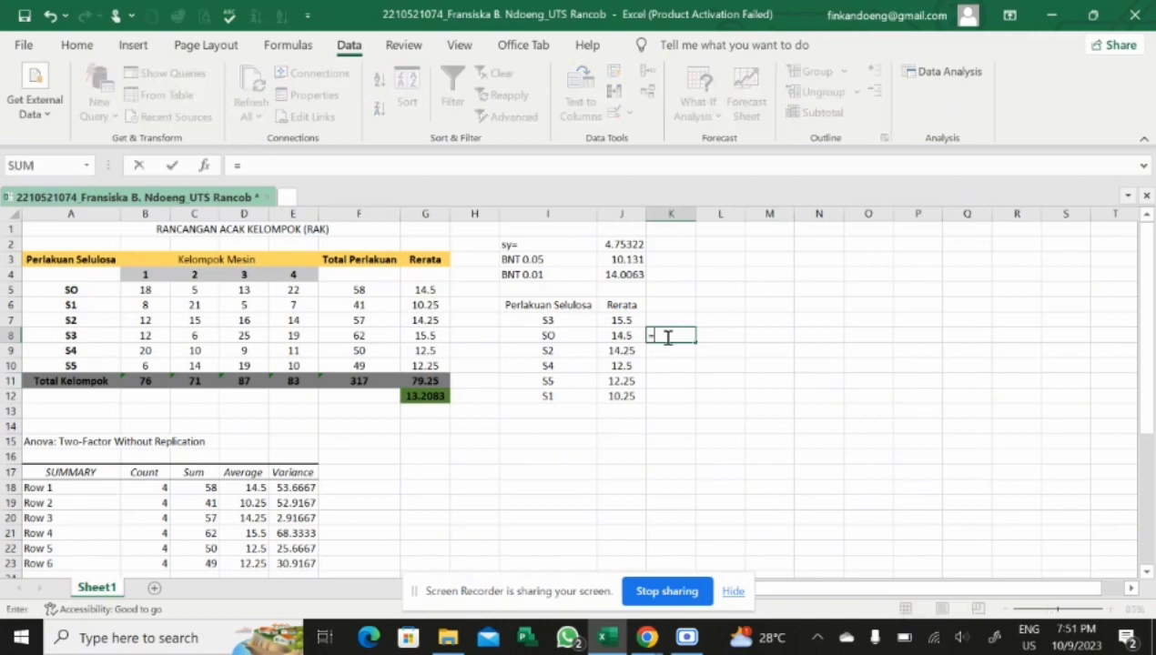
click(638, 320)
text(-)
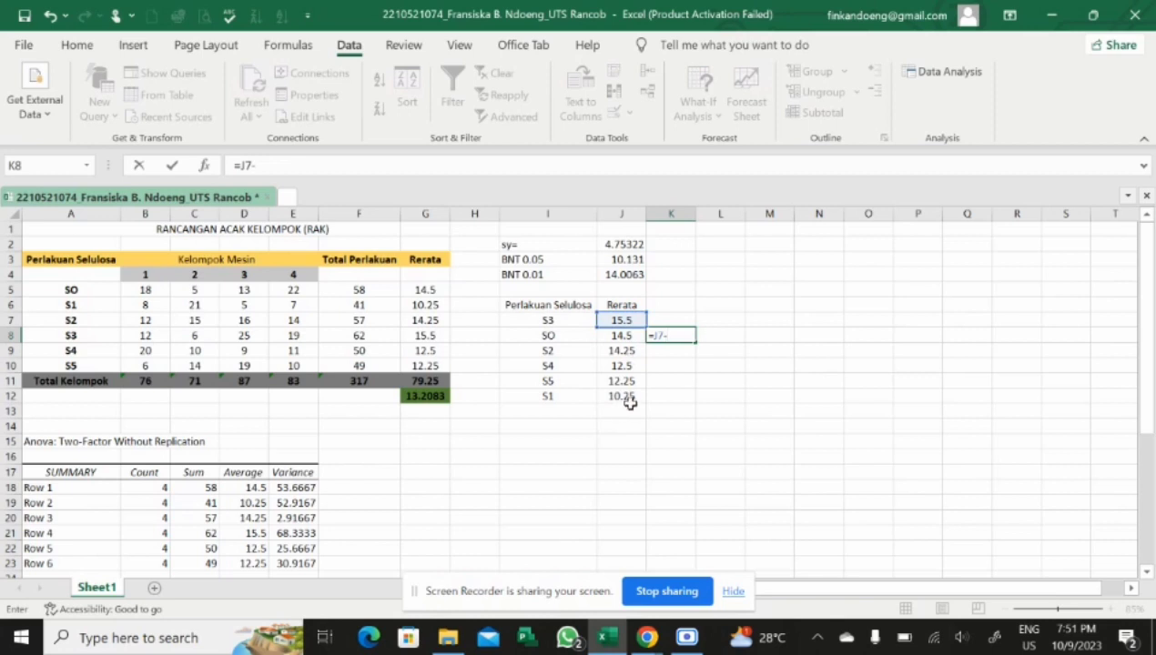
click(626, 337)
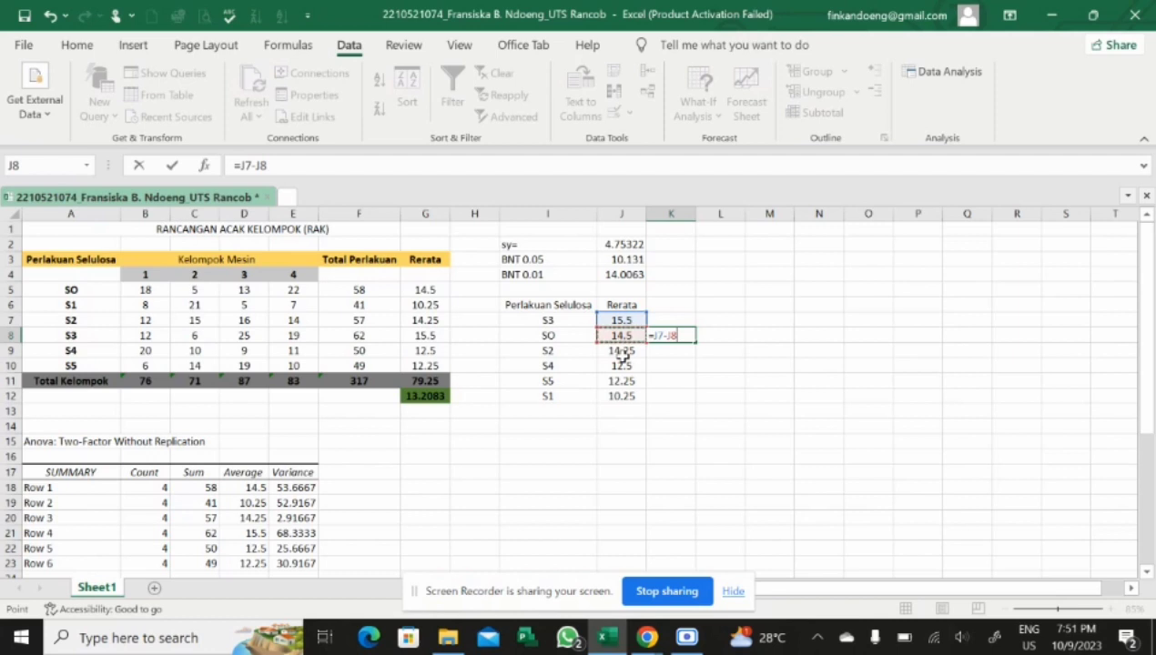
key(Return)
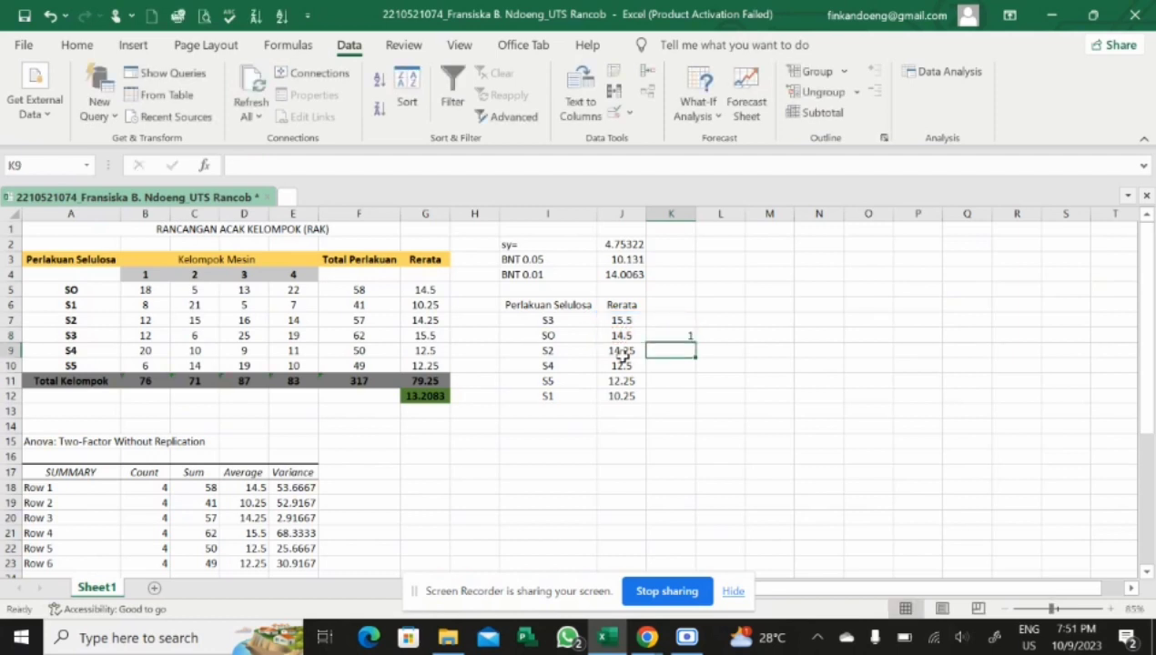
Step: Calculate the difference between the S3 and S2 means in cell K9 with the formula =J7-J9
text(=)
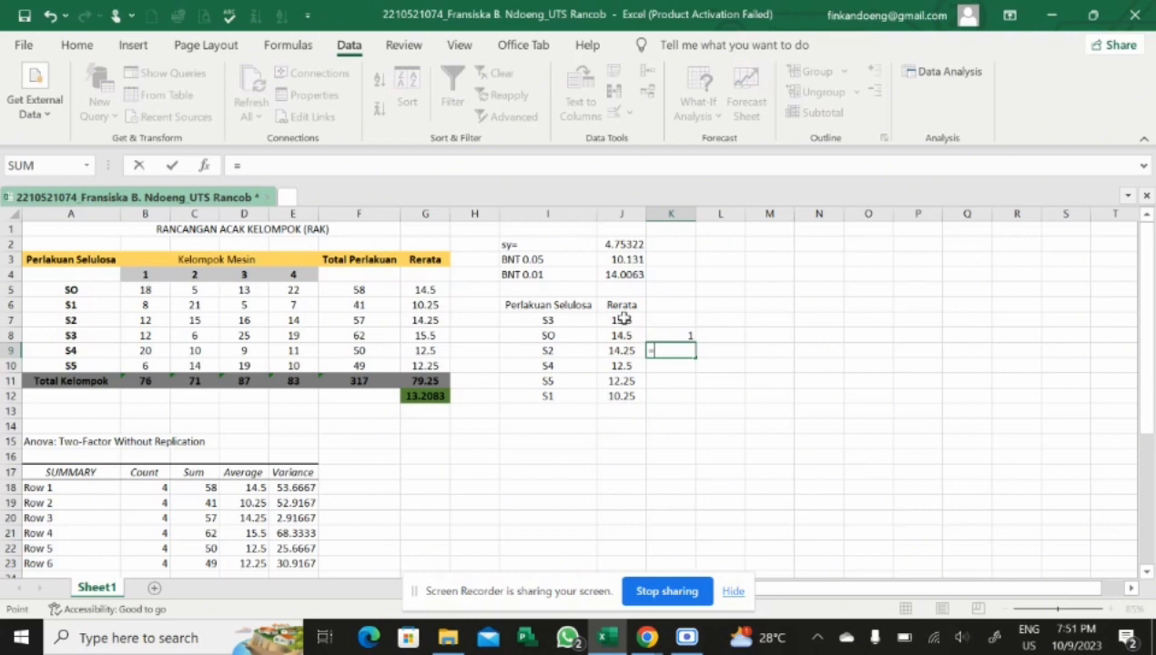
click(622, 318)
text(-)
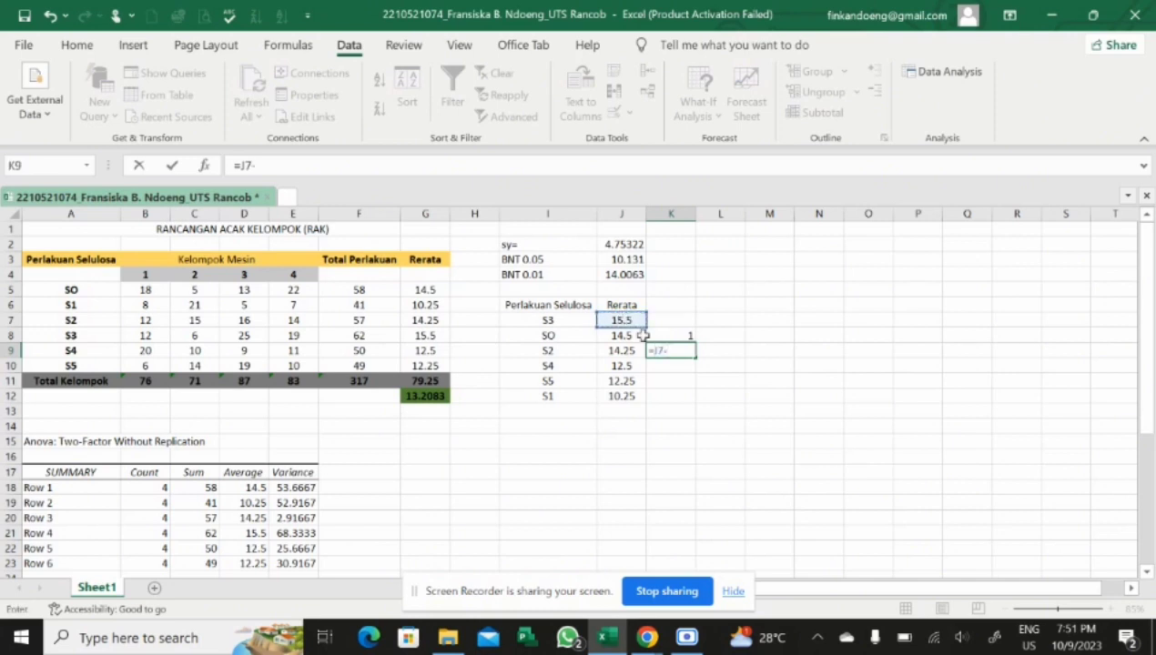
click(638, 352)
key(Return)
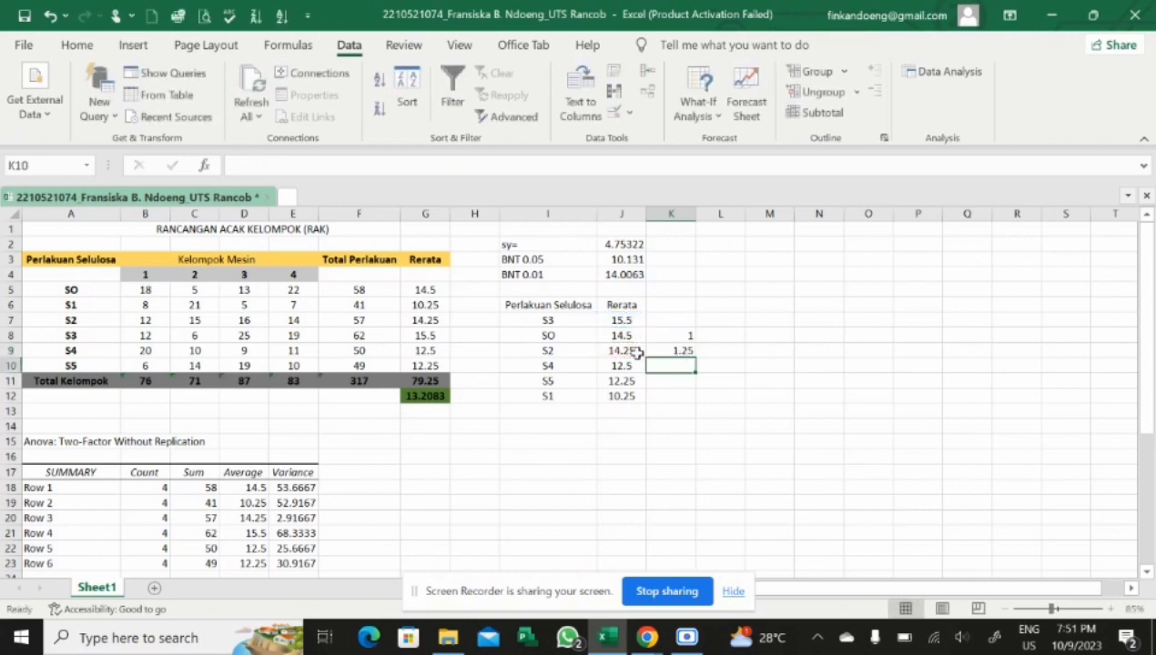
Step: Calculate the difference between the S3 and S4 means in cell K10 with the formula =J7-J10
text(=)
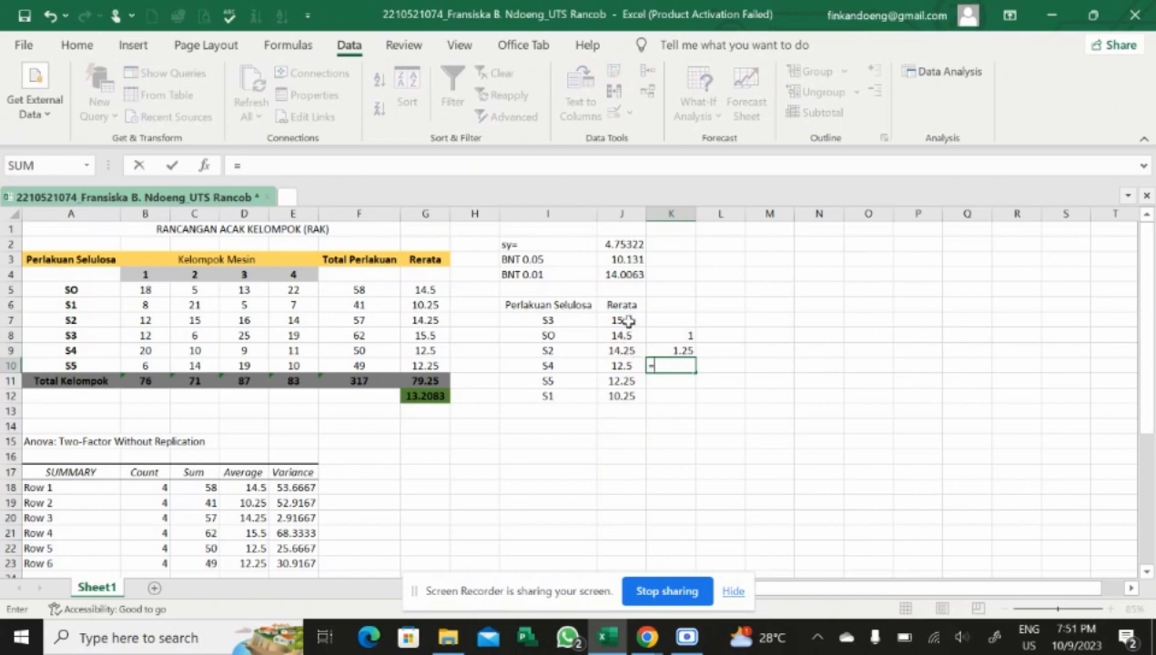
click(628, 321)
text(-)
click(626, 367)
key(Return)
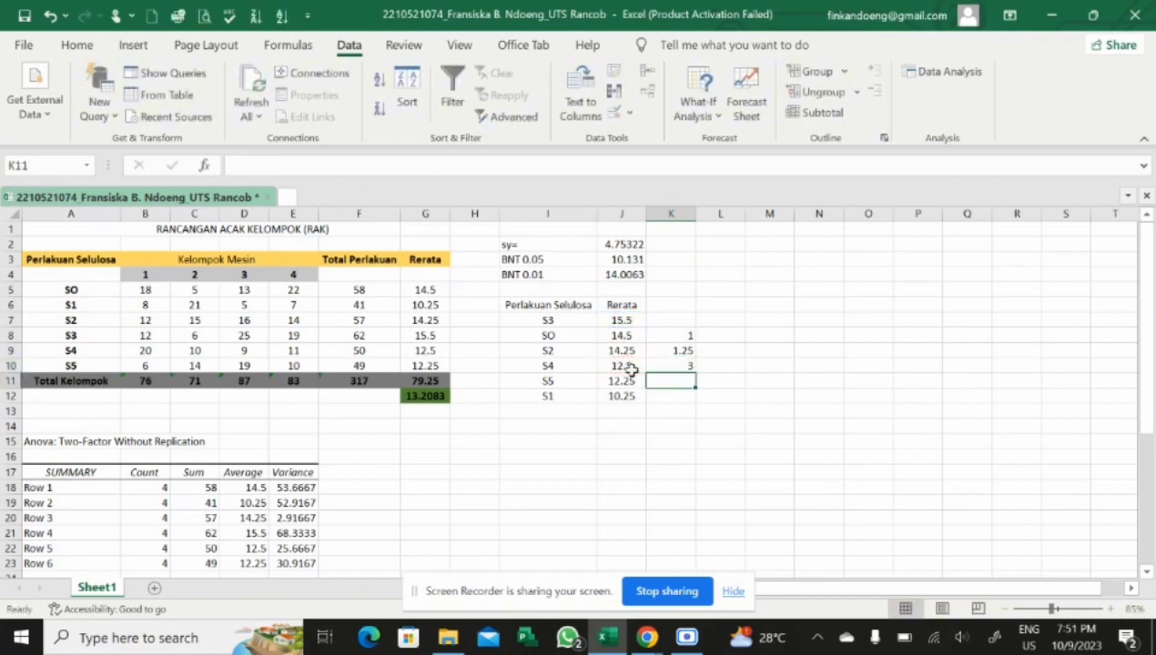
Step: Calculate the difference between the S3 and S5 means in cell K11 with the formula =J7-J11
text(=)
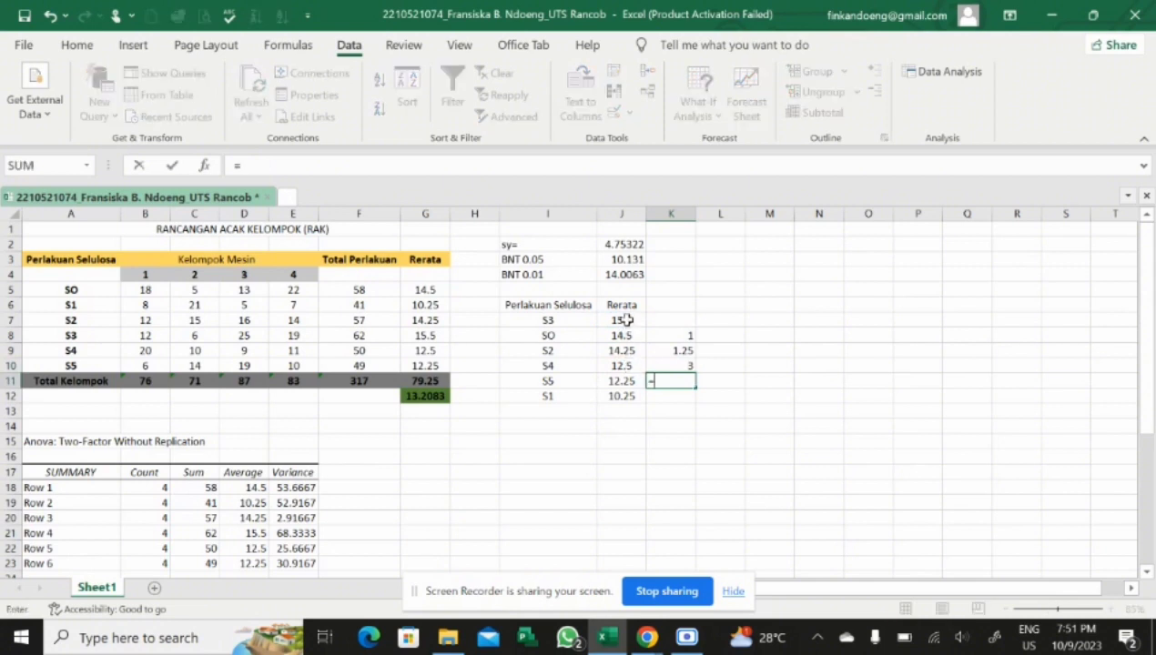
click(626, 321)
text(-)
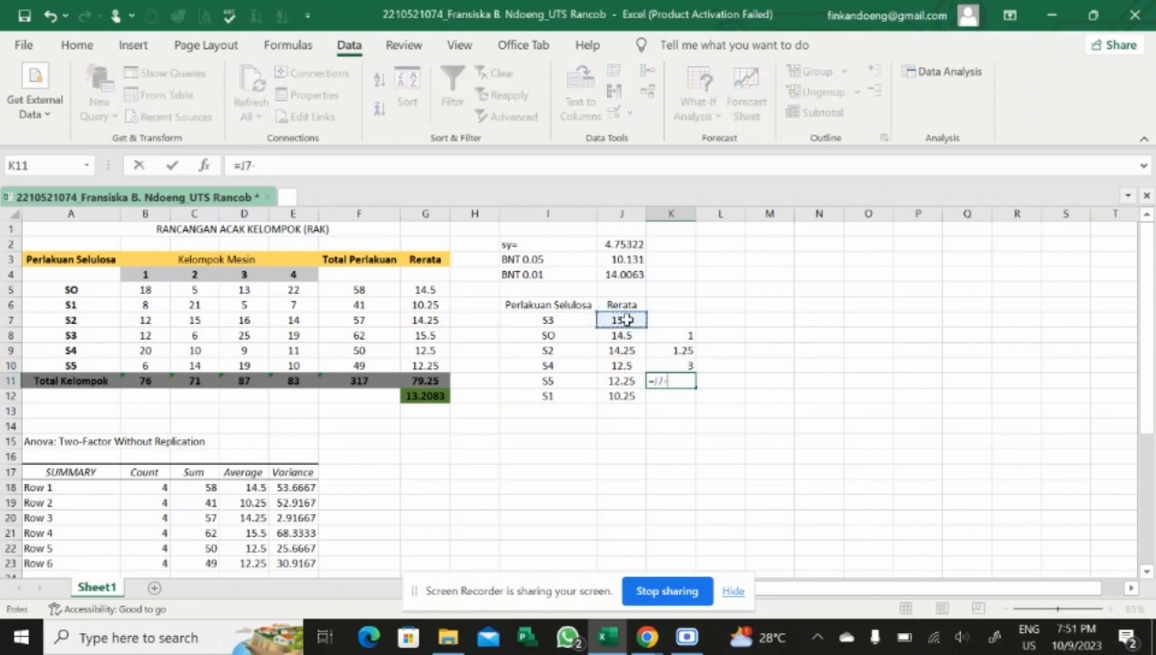
click(627, 379)
key(Return)
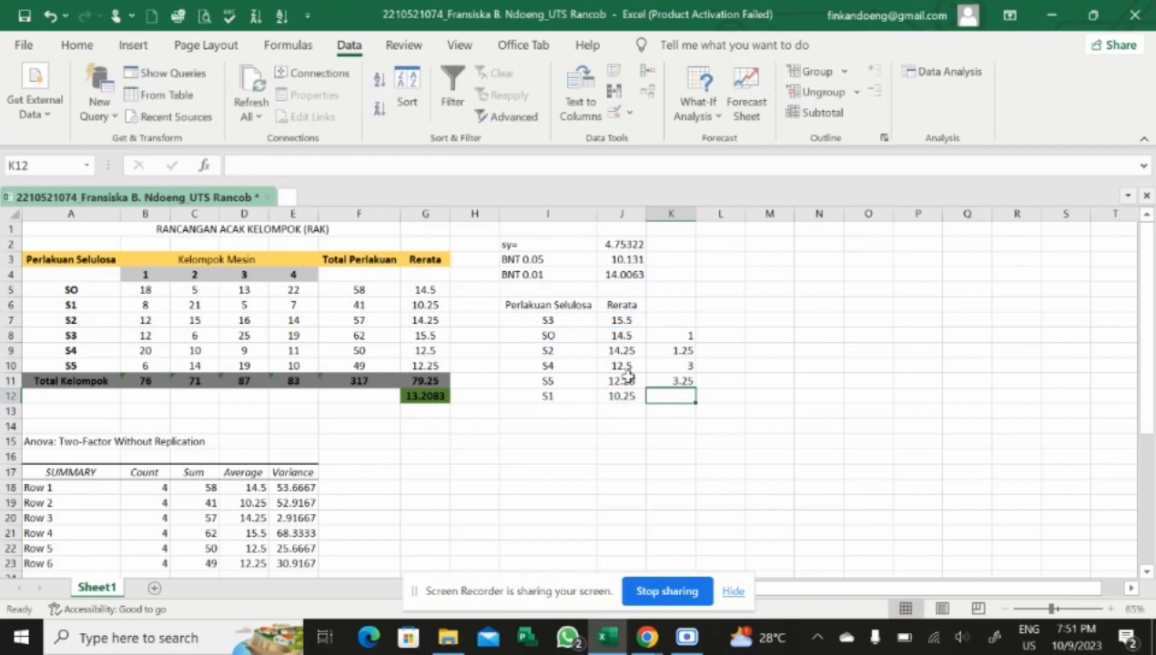
Step: Calculate the difference between the S3 and S1 means in cell K12 with the formula =J7-J12
text(=)
click(616, 321)
text(-)
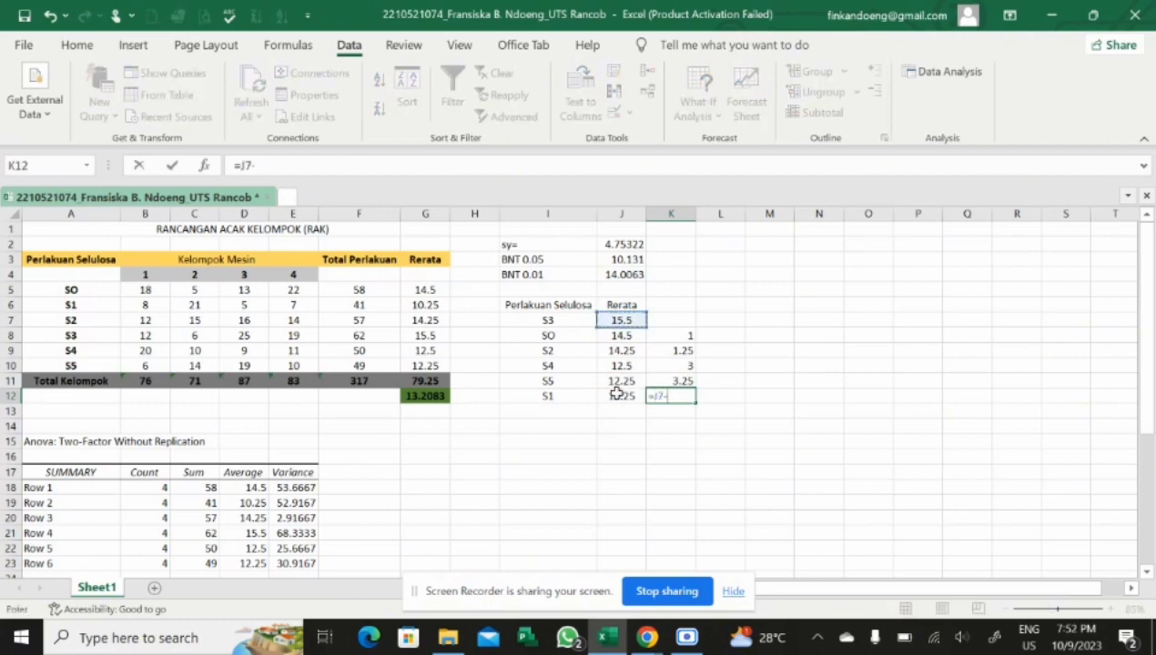
click(616, 394)
key(Return)
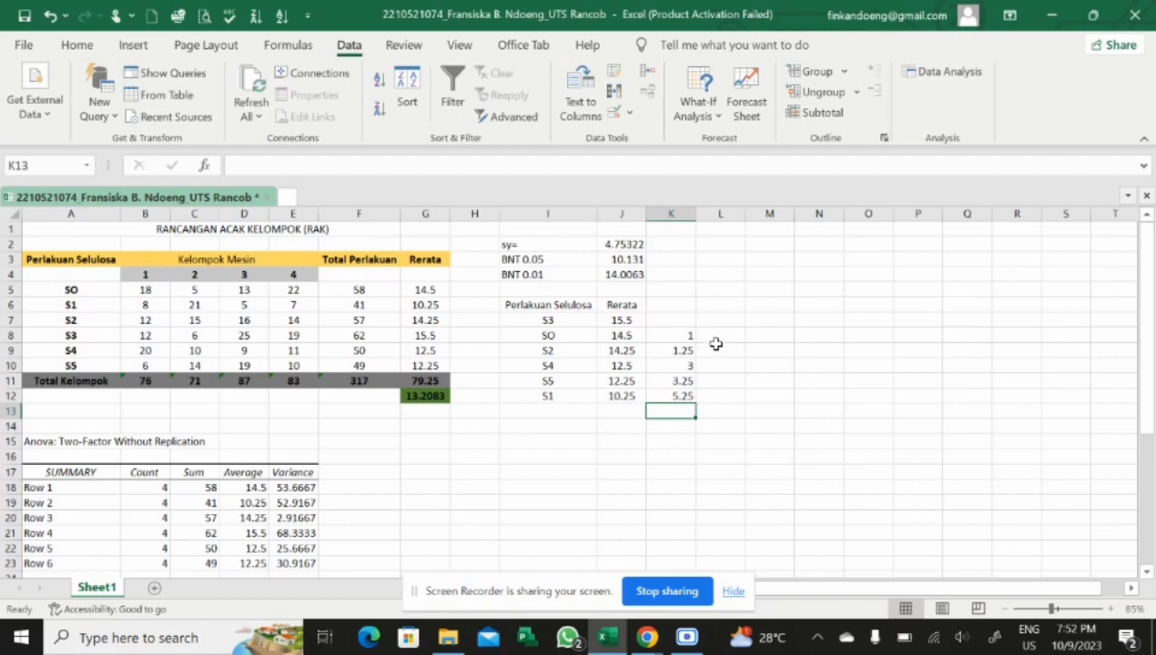
Step: Narrow column L to about half its width and calculate the SO minus S2 mean difference in M9 with =J8-J9
drag(745, 214, 716, 216)
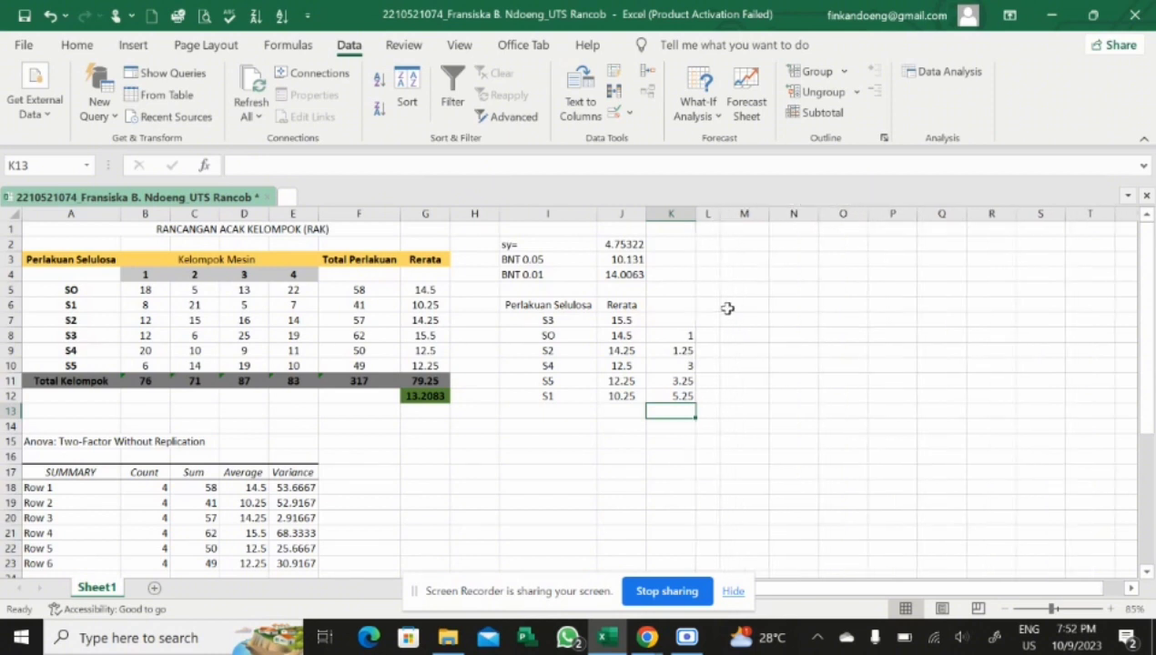
click(736, 350)
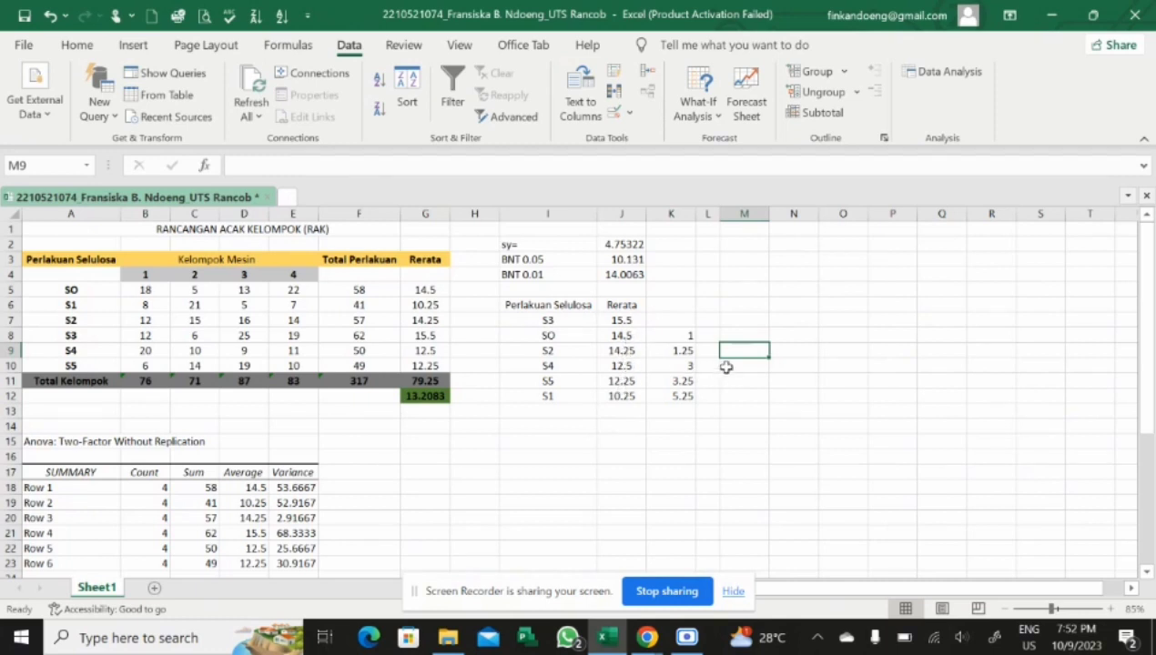
text(=)
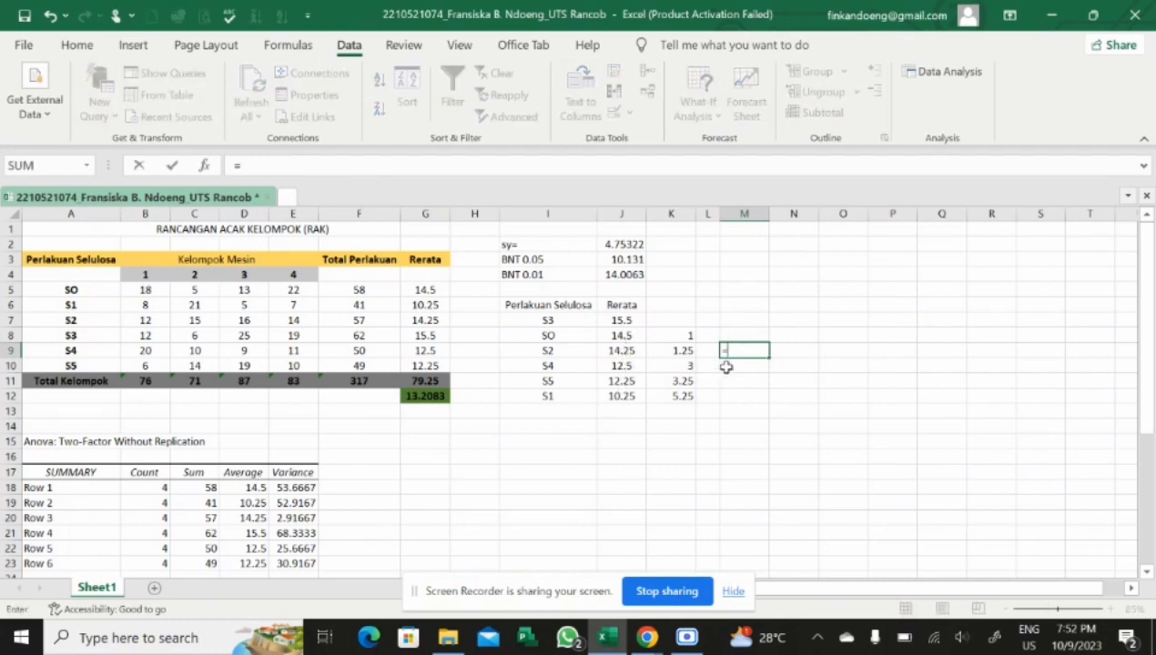
click(628, 336)
text(-)
click(627, 354)
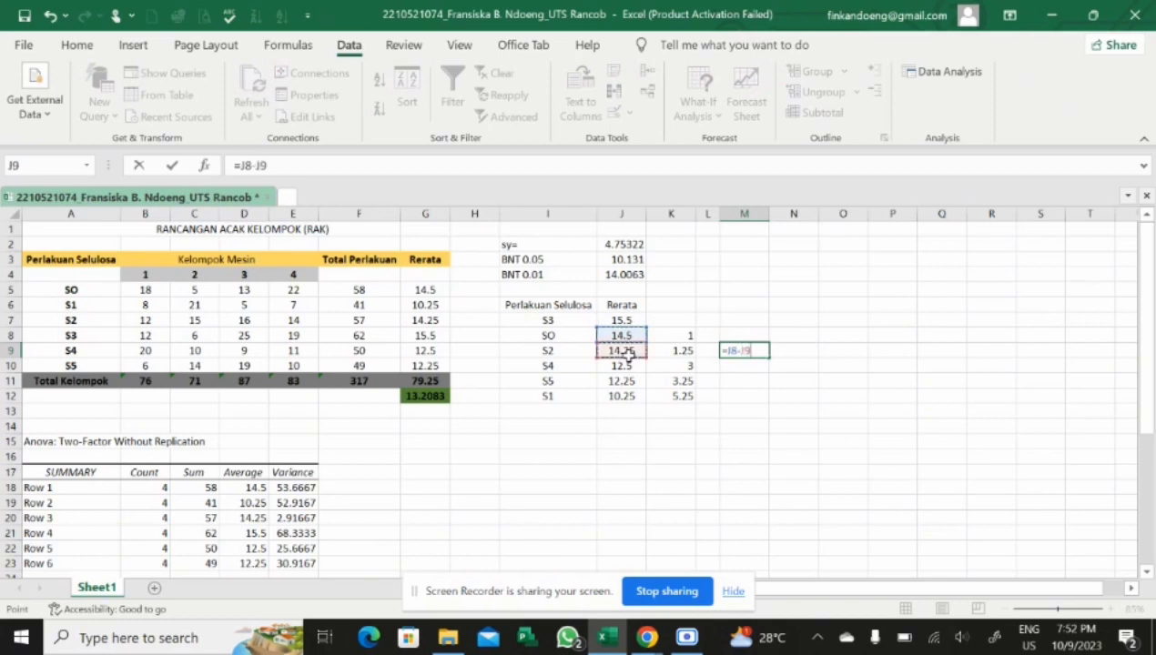
key(Return)
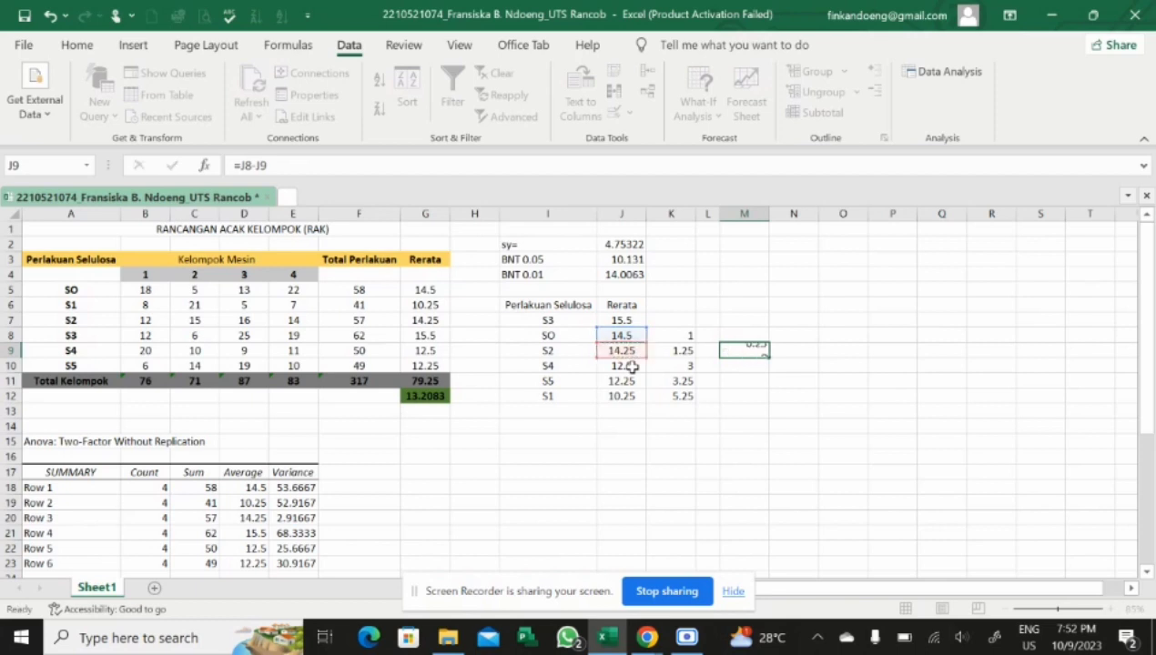
Step: Calculate the difference between the SO and S4 means in cell M10 with the formula =J8-J10
text(=)
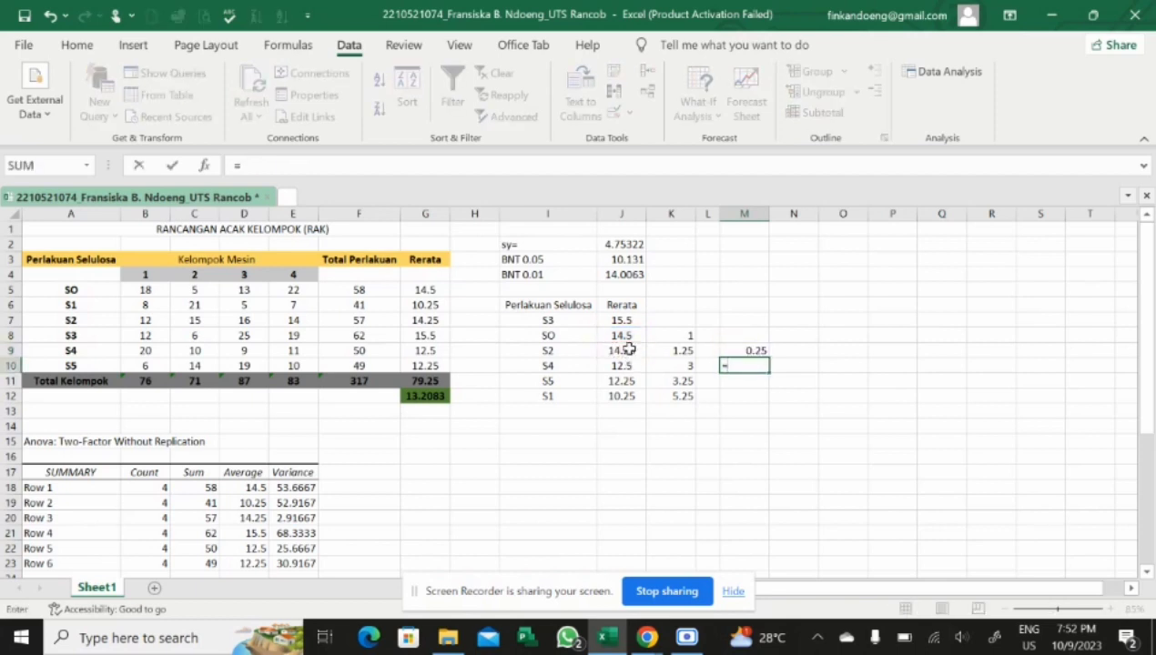
click(625, 352)
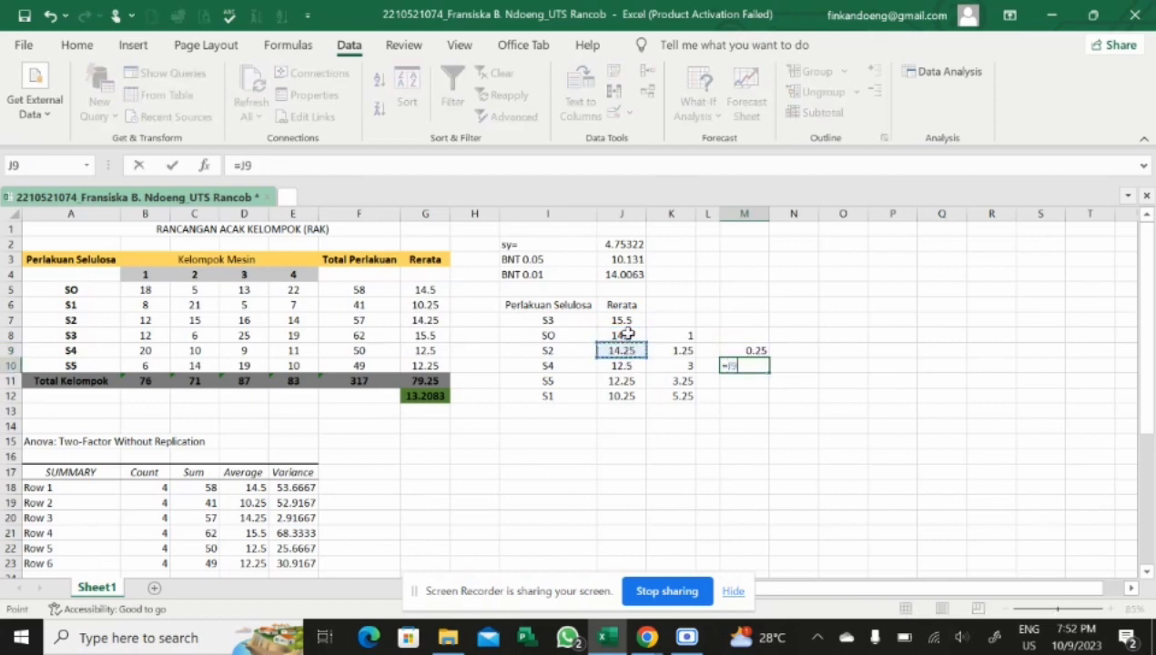
click(626, 335)
text(-)
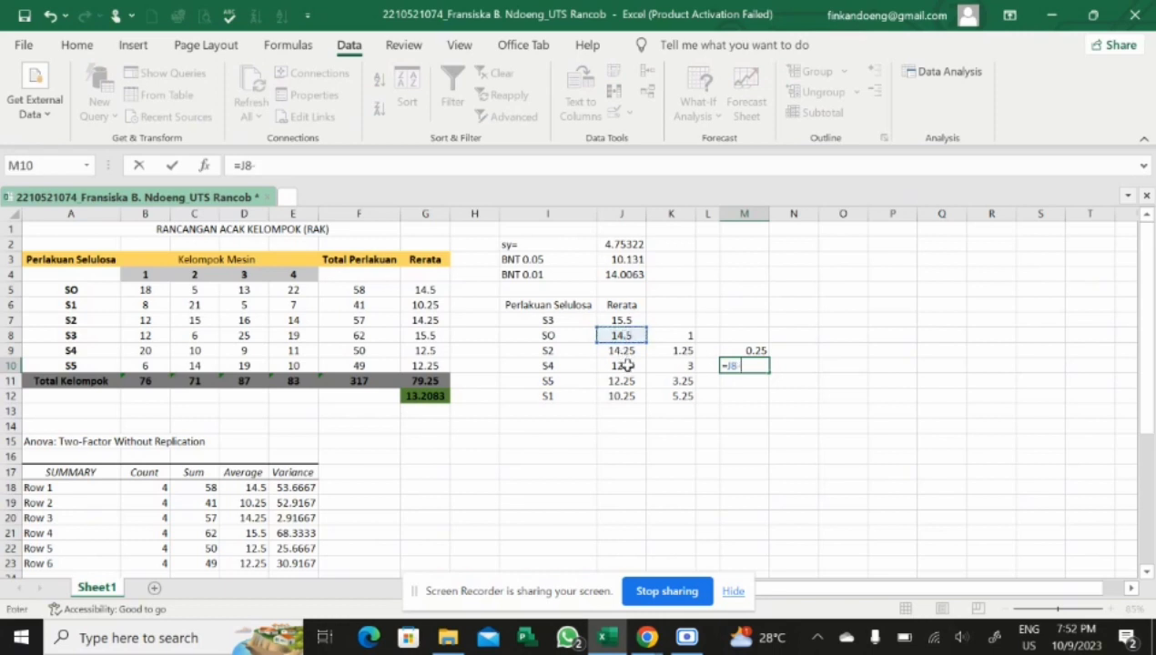
click(627, 365)
key(Return)
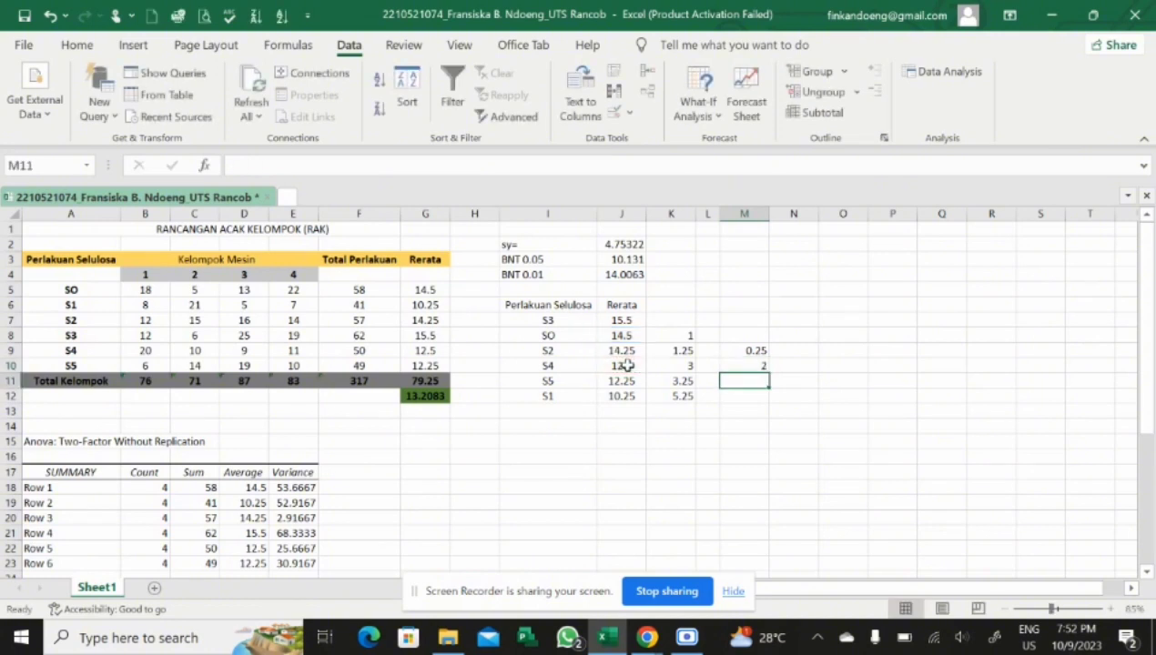
Step: Calculate the difference between the SO and S5 means in cell M11 with the formula =J8-J11
text(=)
click(628, 336)
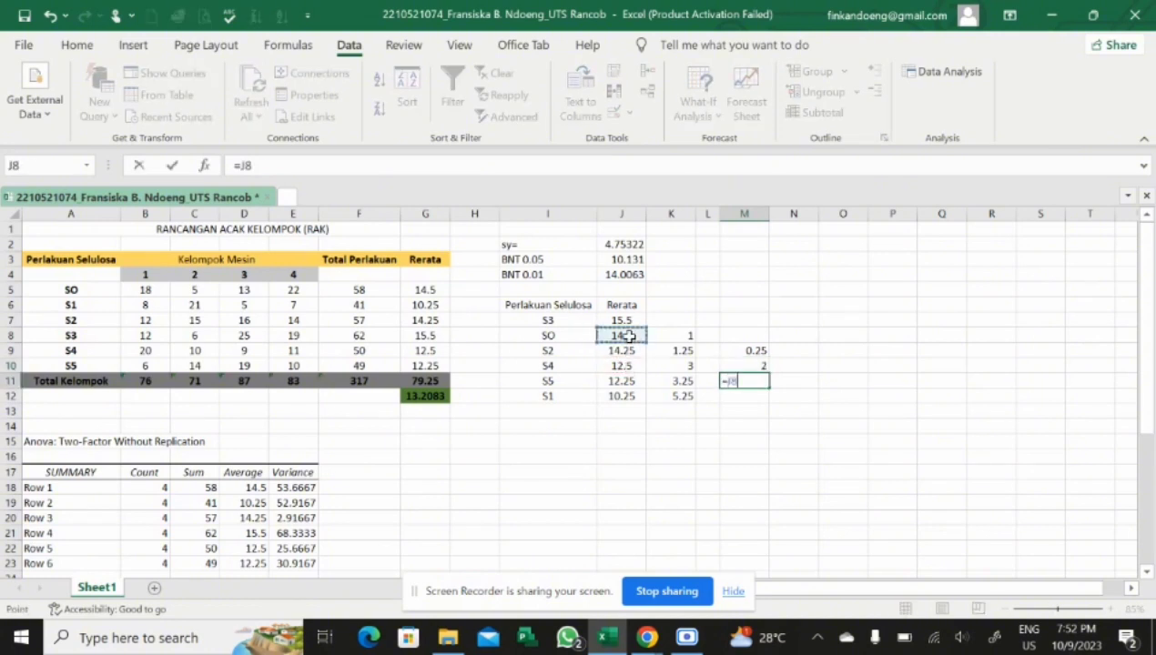
text(-)
click(624, 382)
key(Return)
Step: Calculate the difference between the SO and S1 means in cell M12 with the formula =J8-J12
text(=)
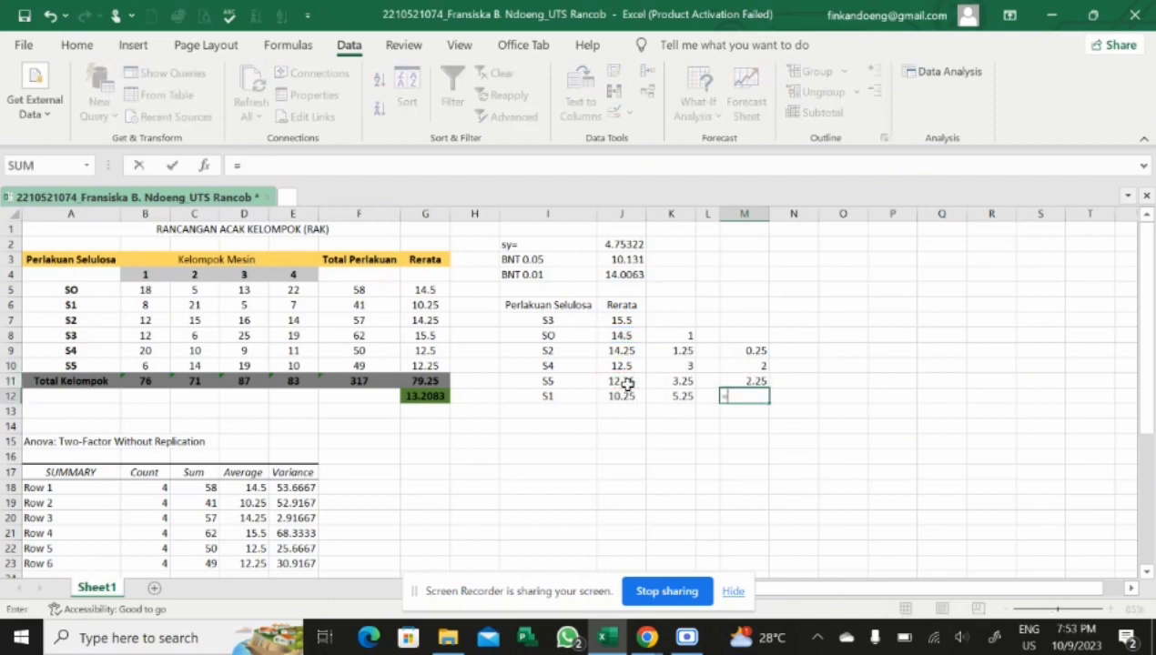
click(628, 336)
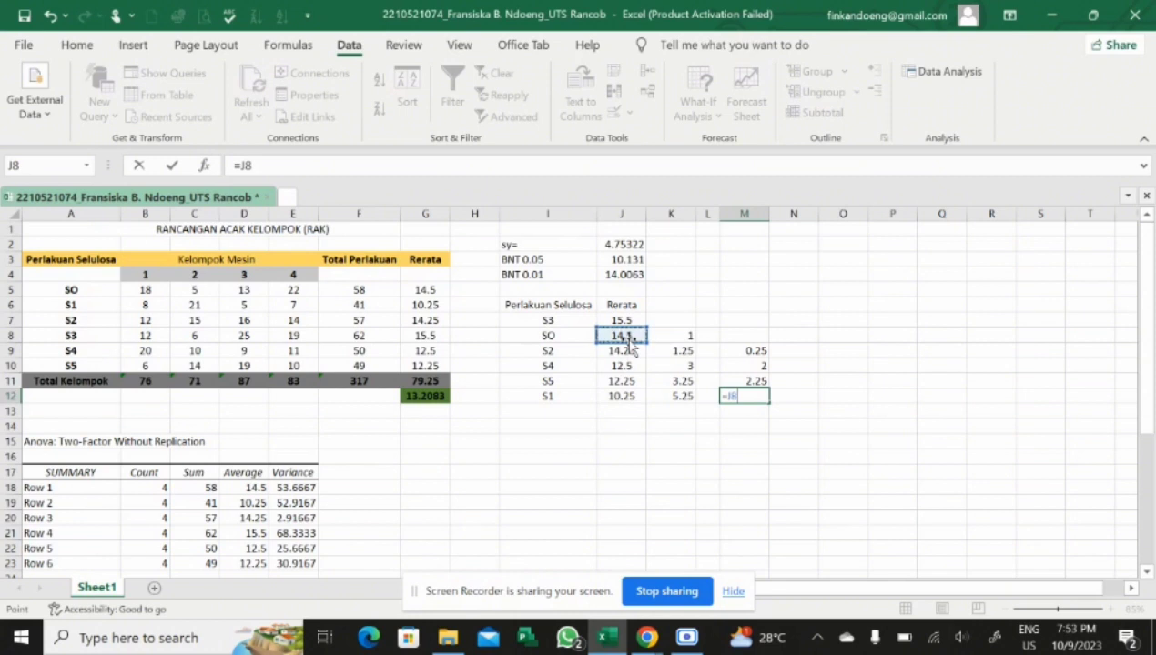
text(-)
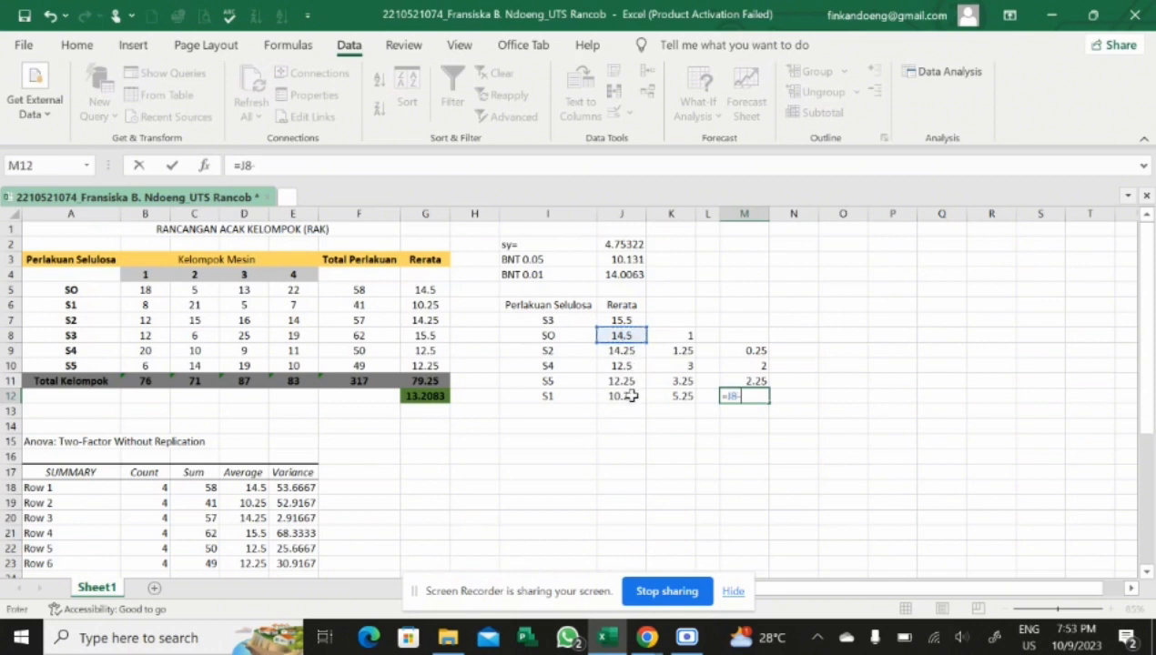
click(631, 395)
key(Return)
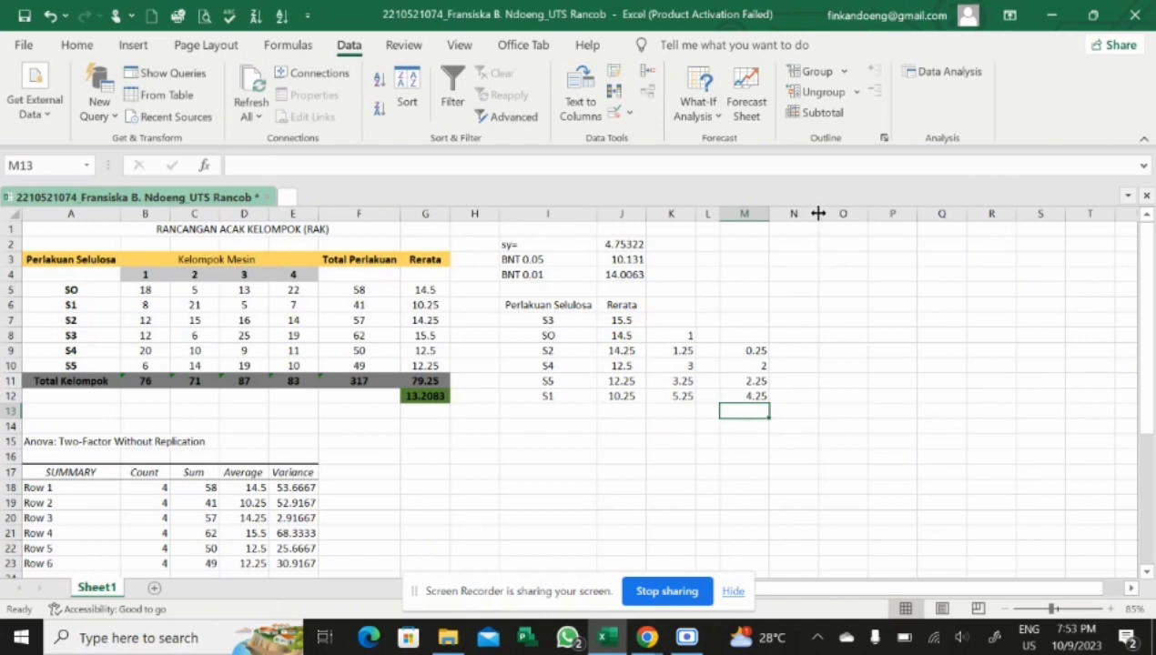
Step: Narrow column N to about half its width and calculate the S2 minus S4 mean difference in O10 with =J9-J10
drag(820, 213, 794, 213)
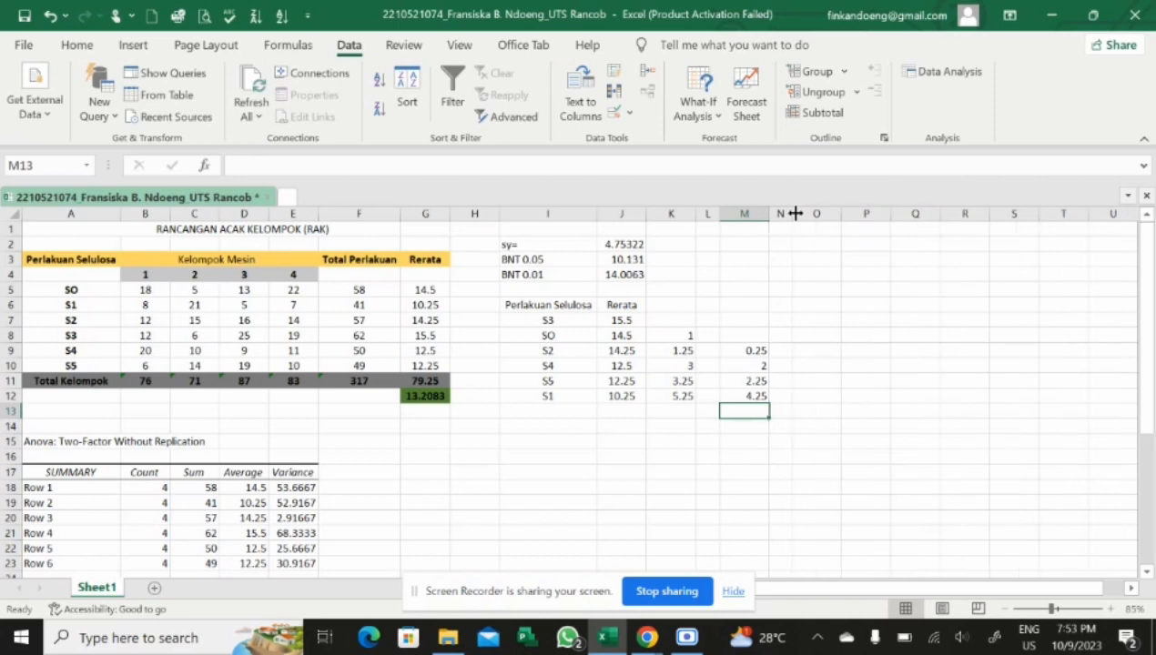
click(812, 366)
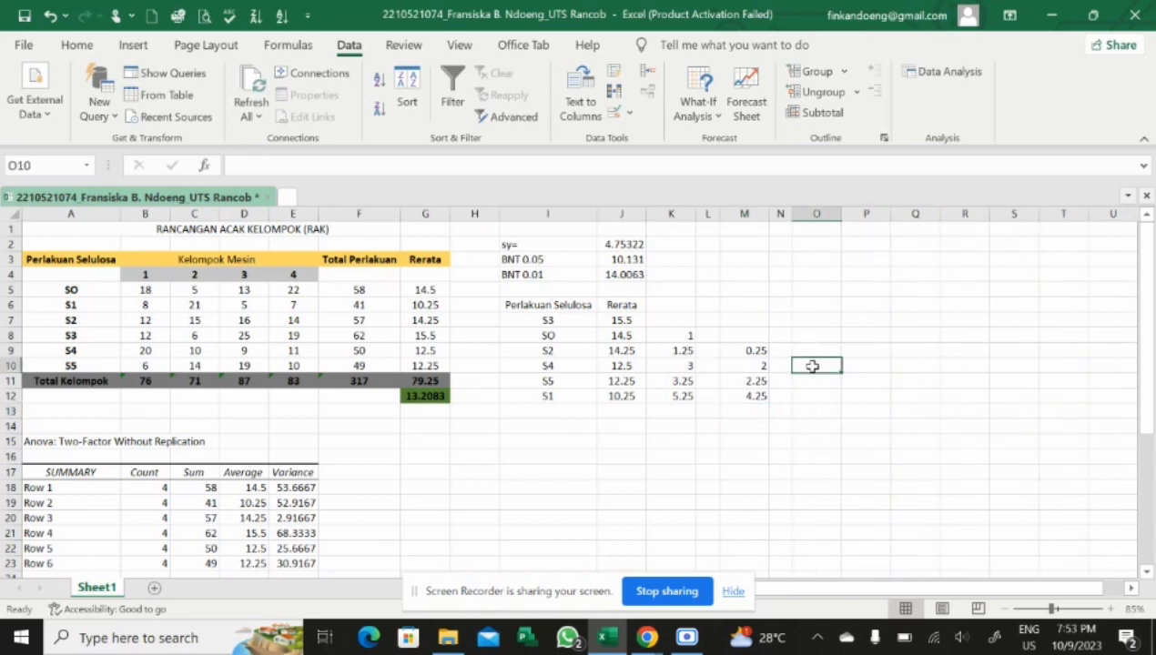
text(=)
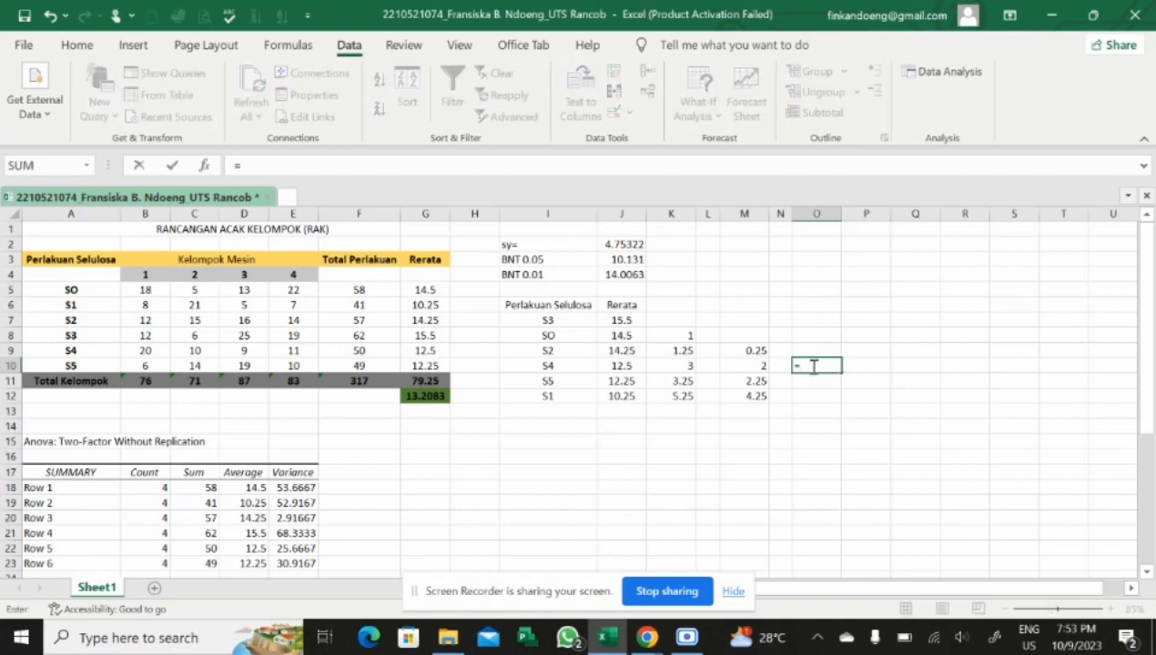
click(627, 351)
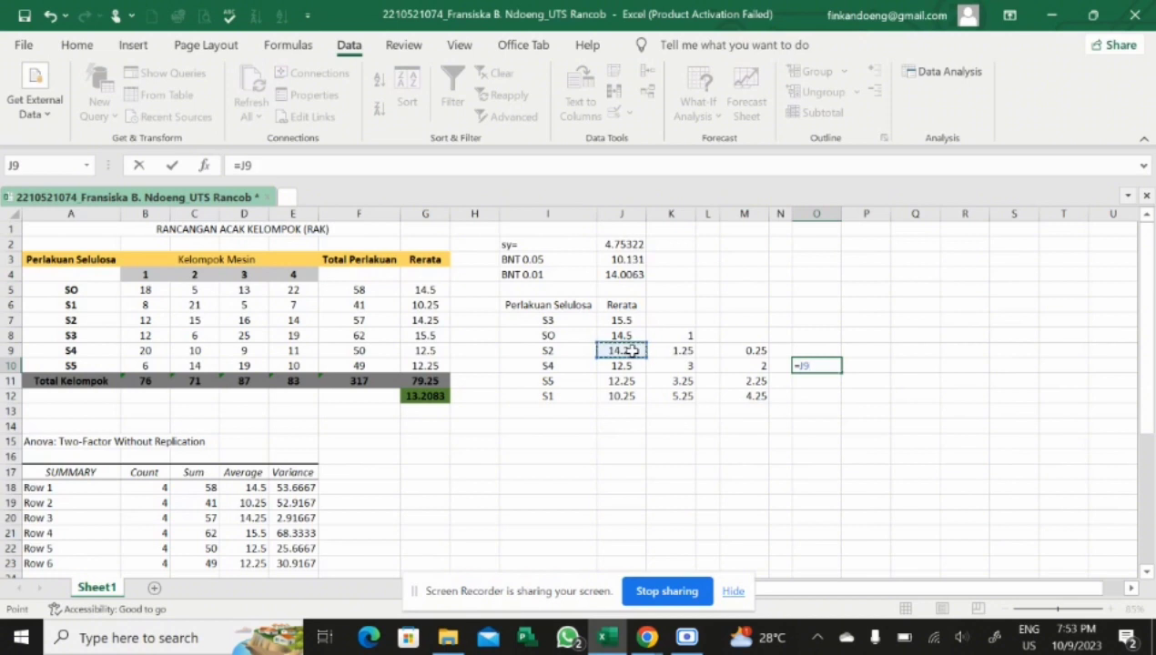
text(-)
click(625, 366)
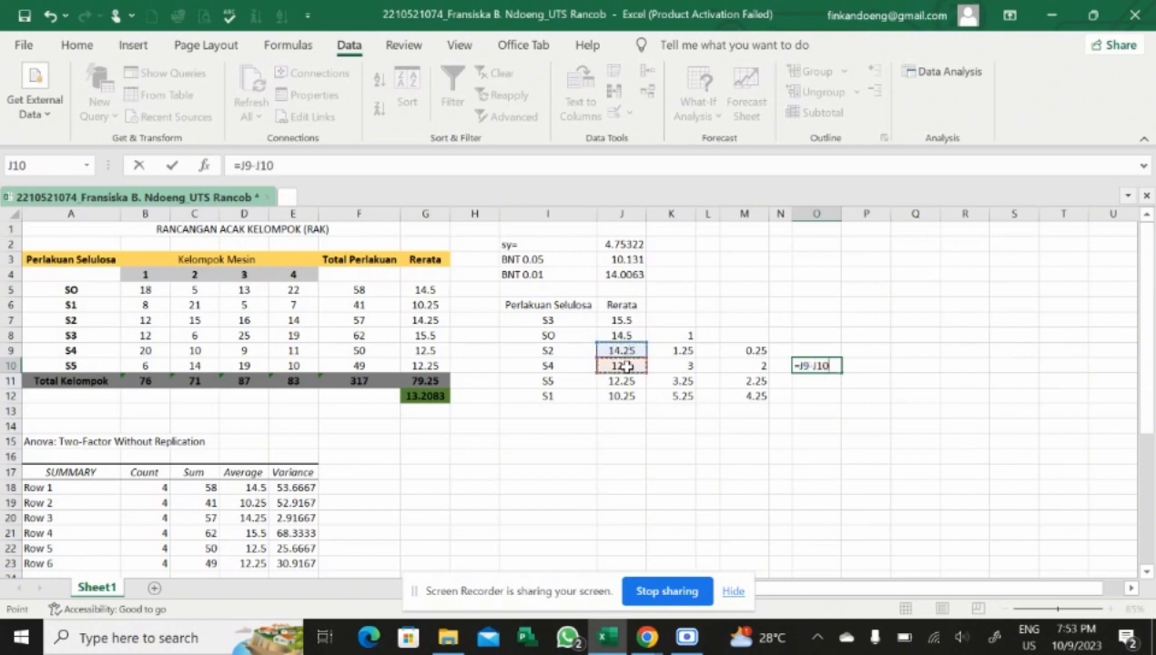
key(Return)
Step: Calculate the difference between the S2 and S5 means in cell O11 with the formula =J9-J11
text(=)
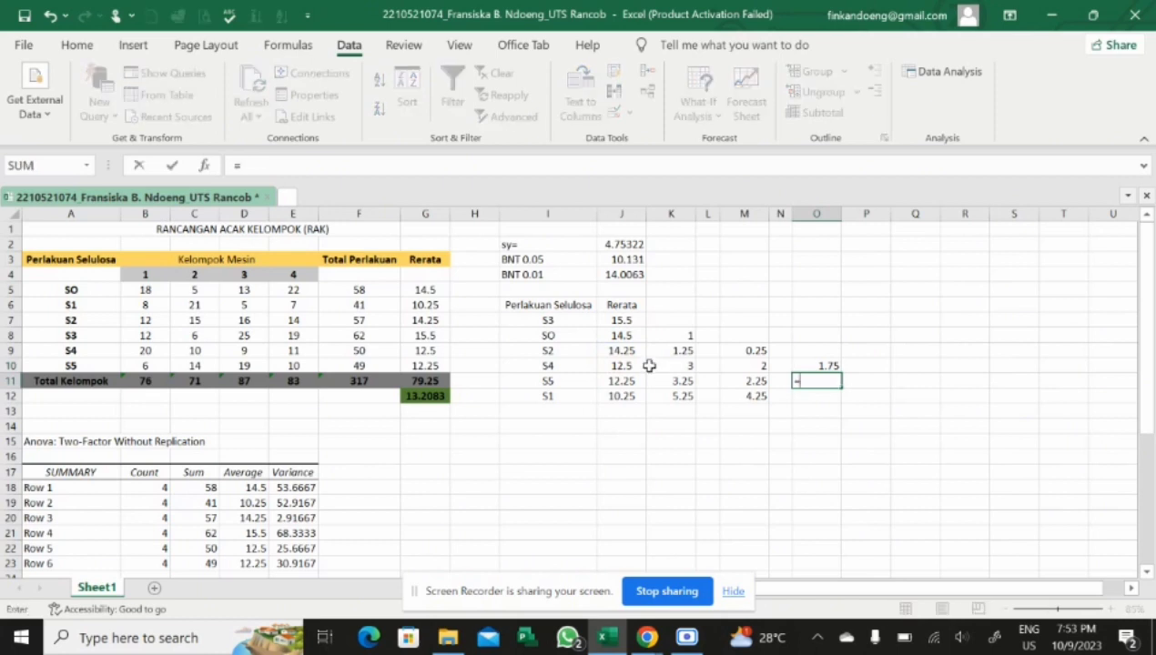
click(630, 351)
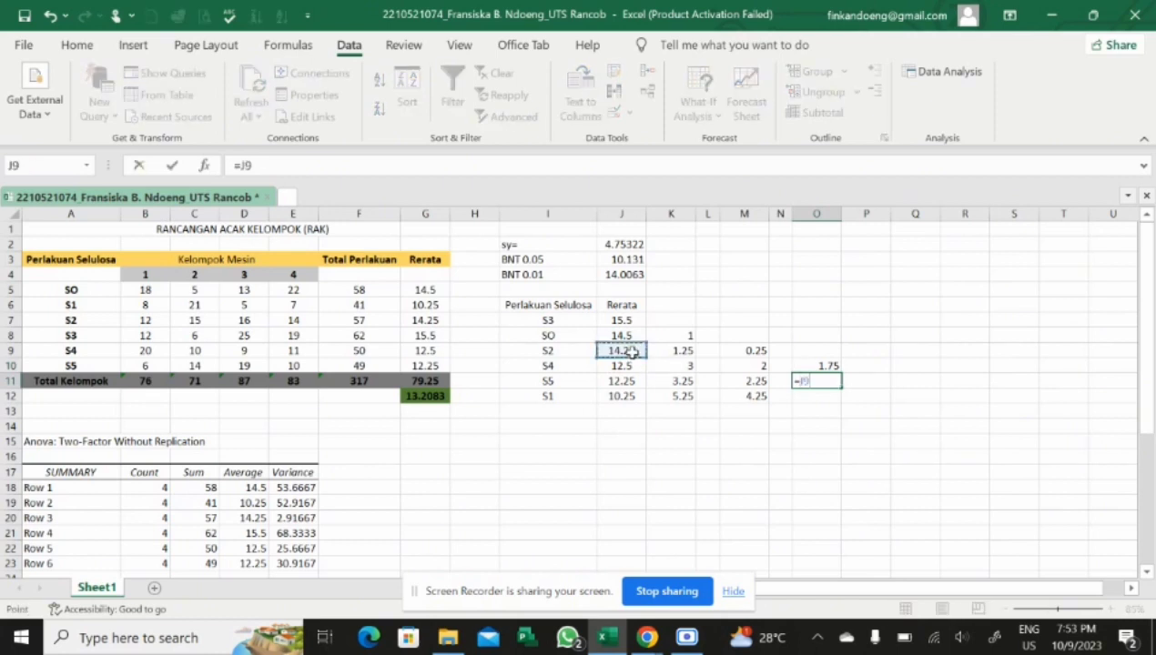
text(-)
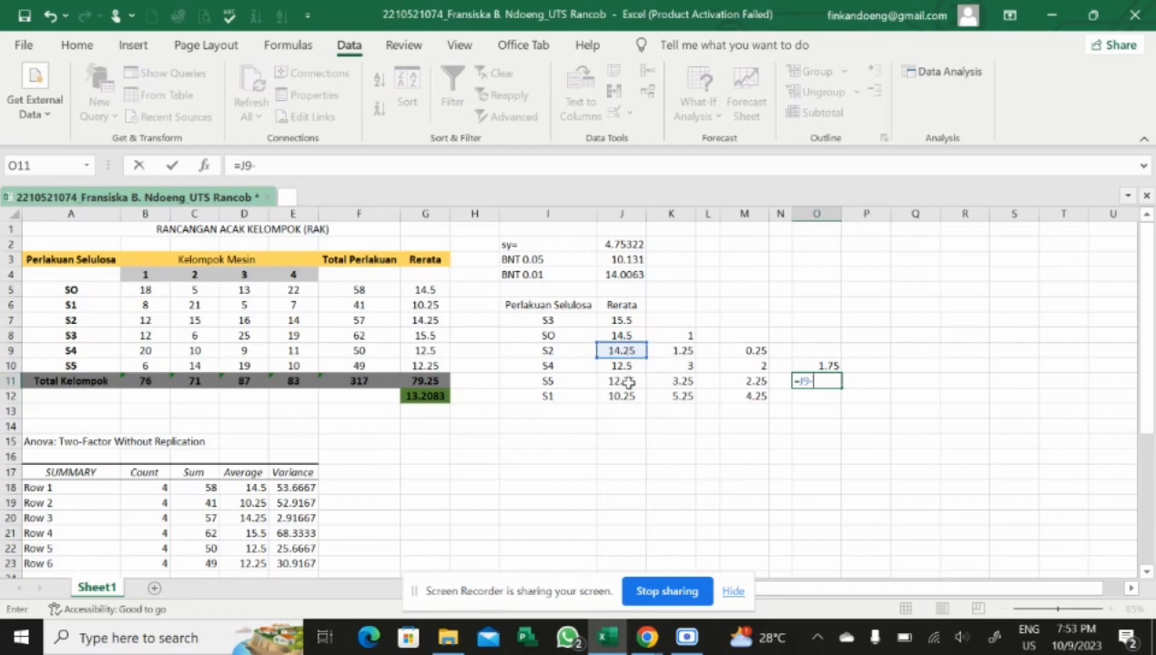
click(627, 381)
key(Return)
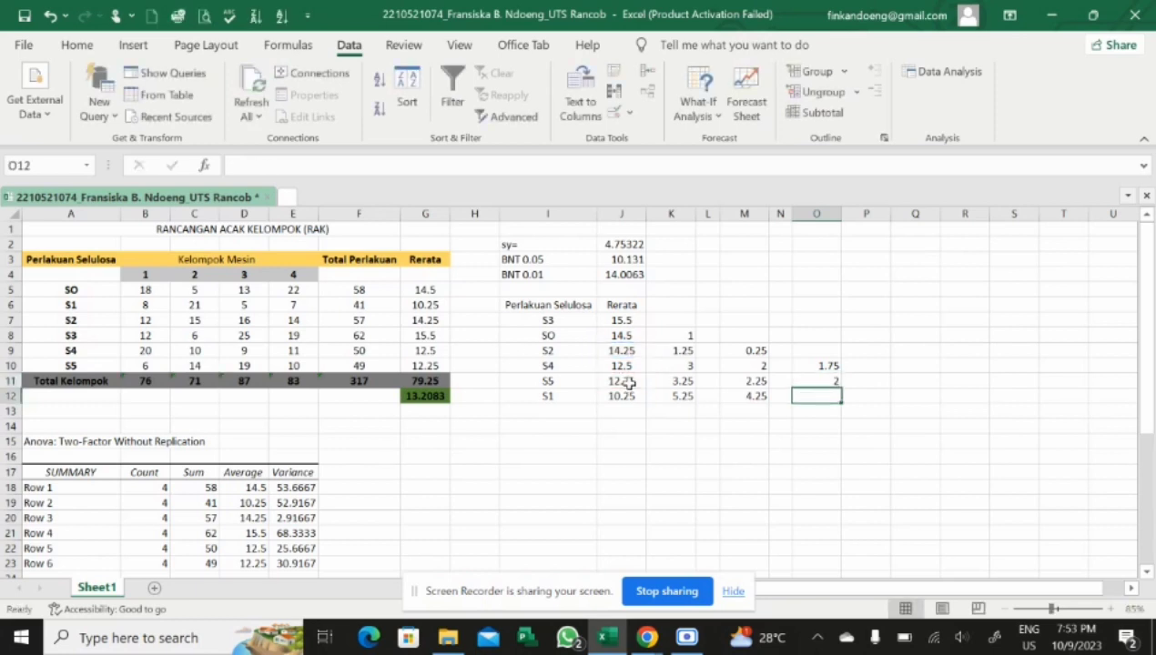
Step: Calculate the difference between the S2 and S1 means in cell O12 with the formula =J9-J12
text(=)
click(628, 351)
text(-)
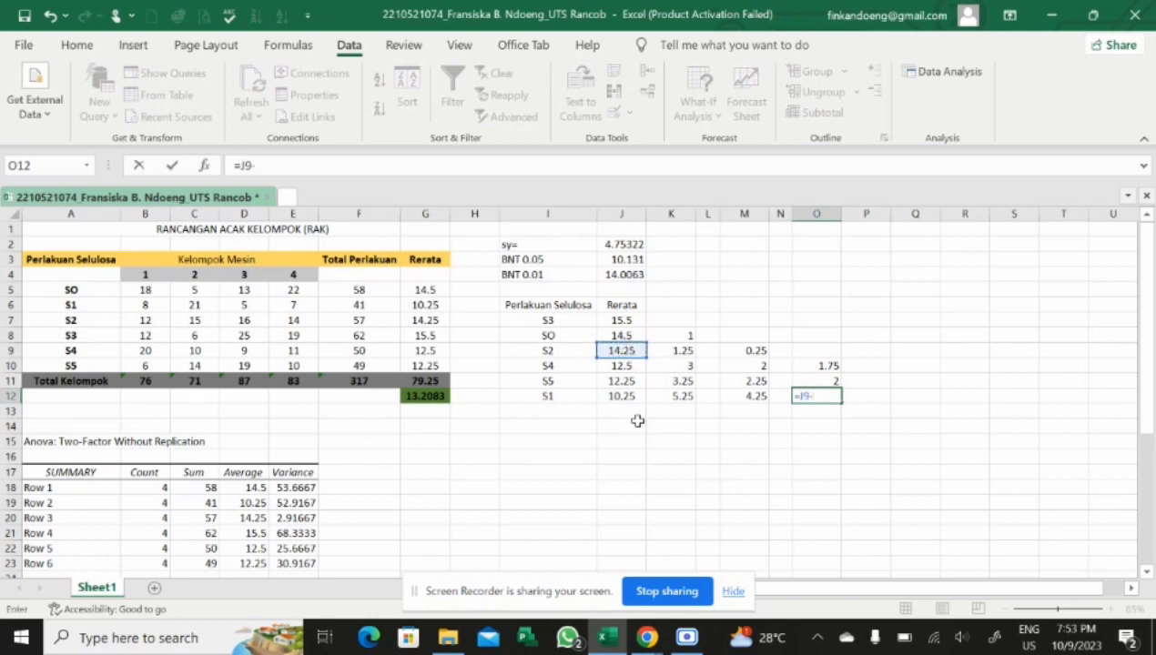
click(628, 396)
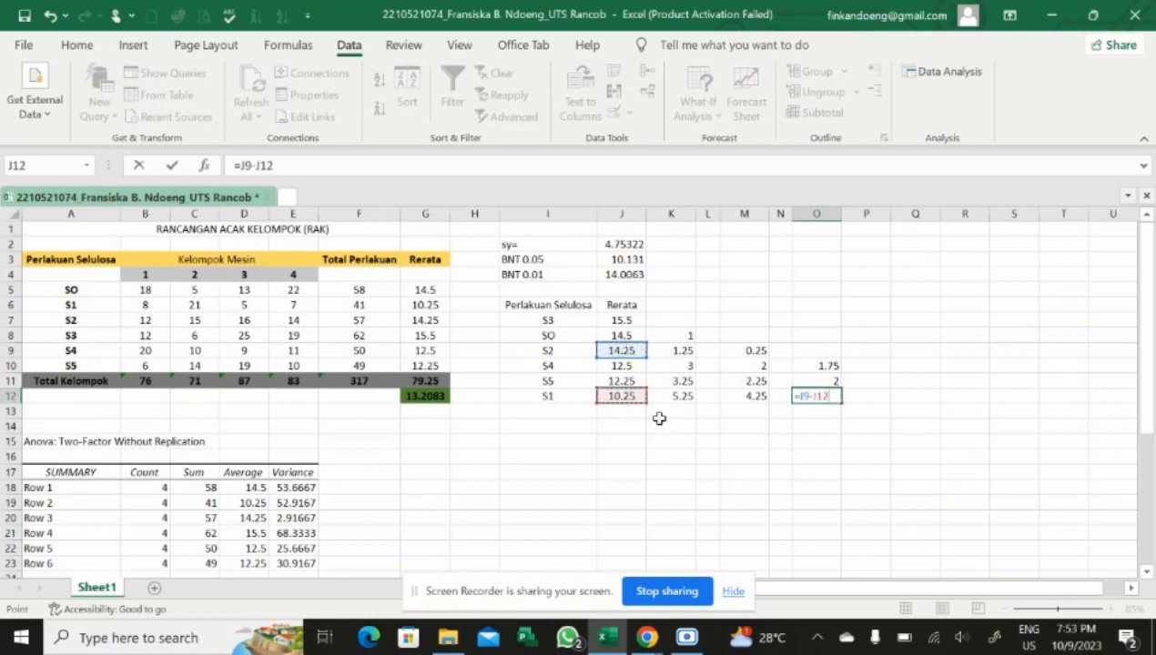
key(Return)
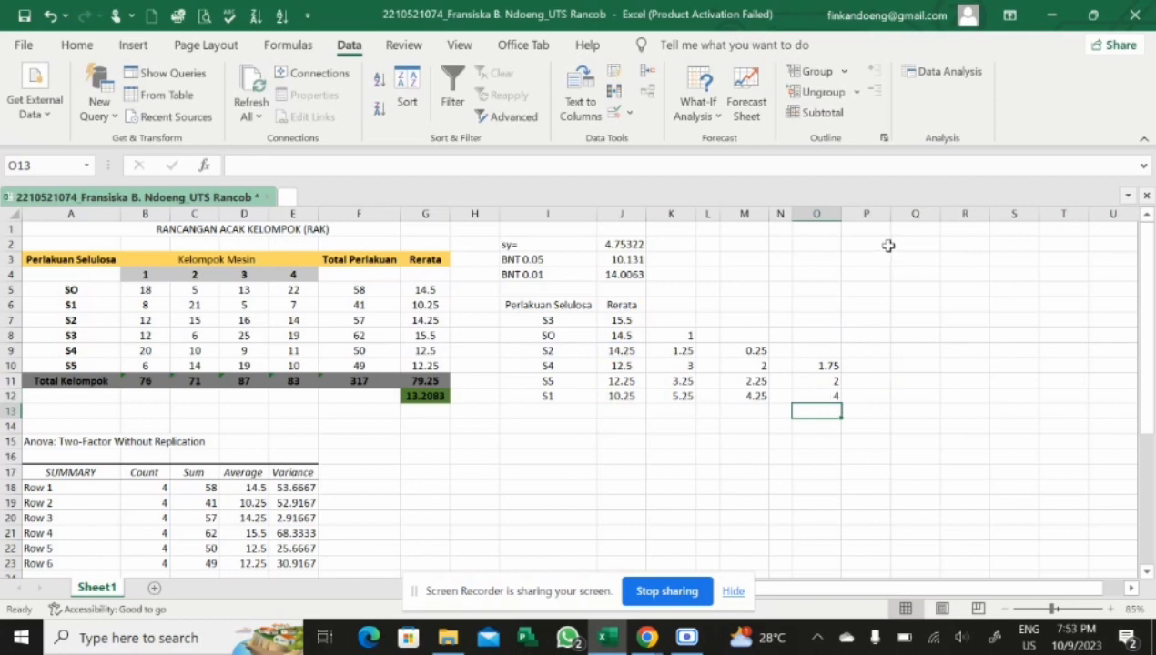
Step: Narrow column P to about half its width and calculate the S4 minus S5 mean difference in Q11 with =J10-J11
drag(890, 219, 868, 217)
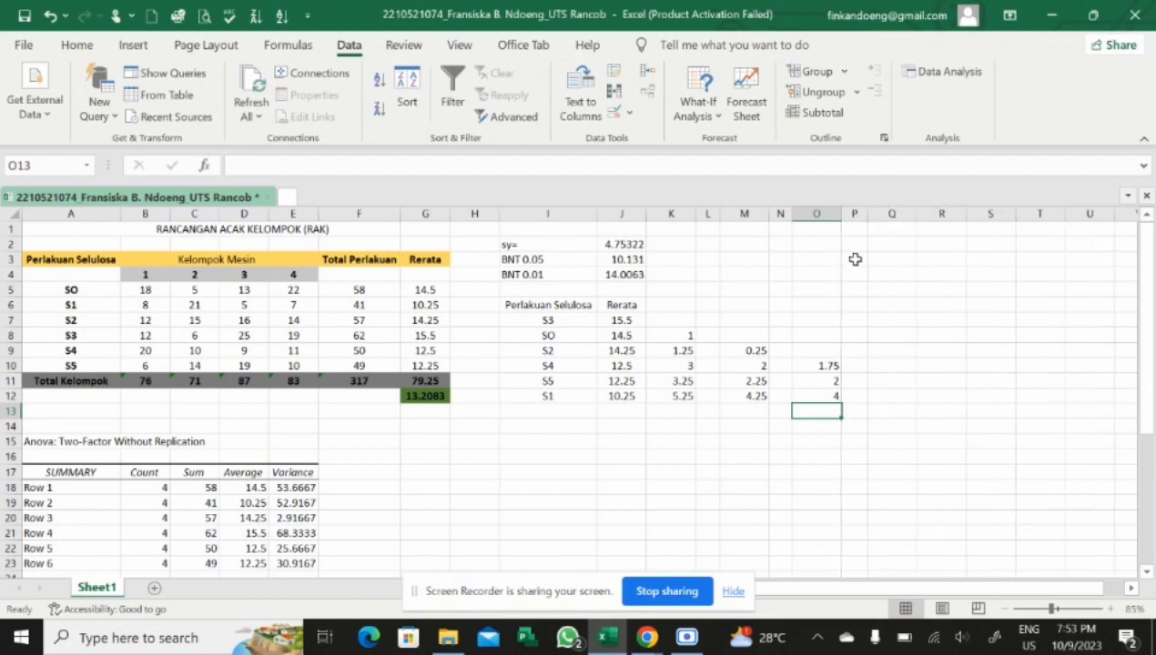
click(882, 381)
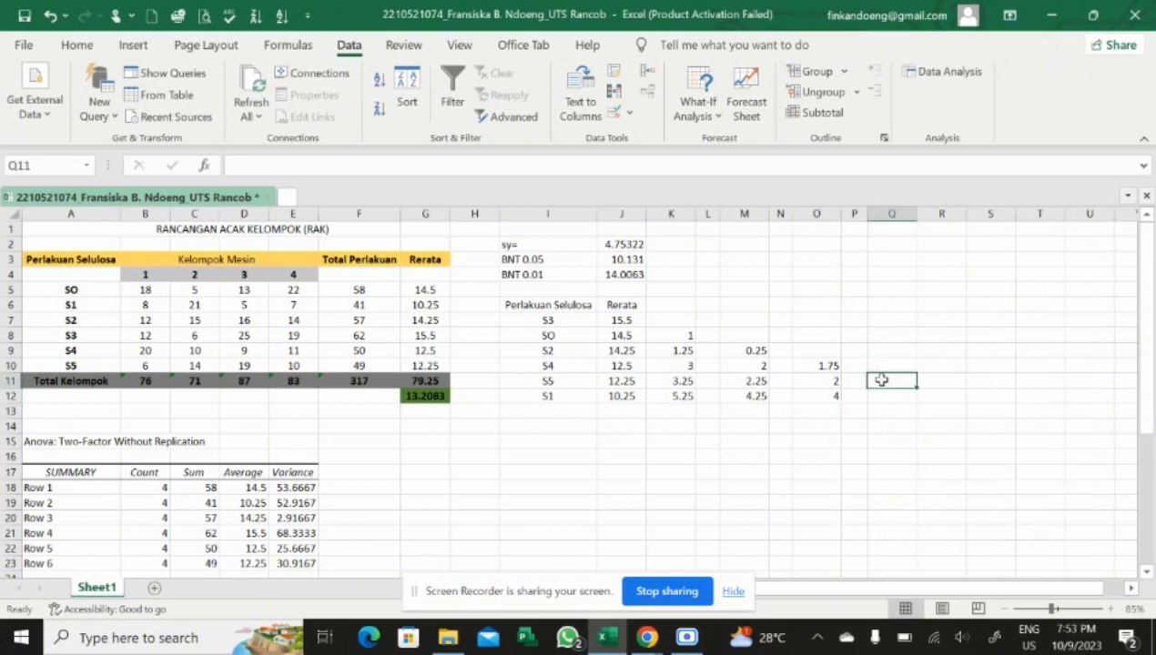
text(=)
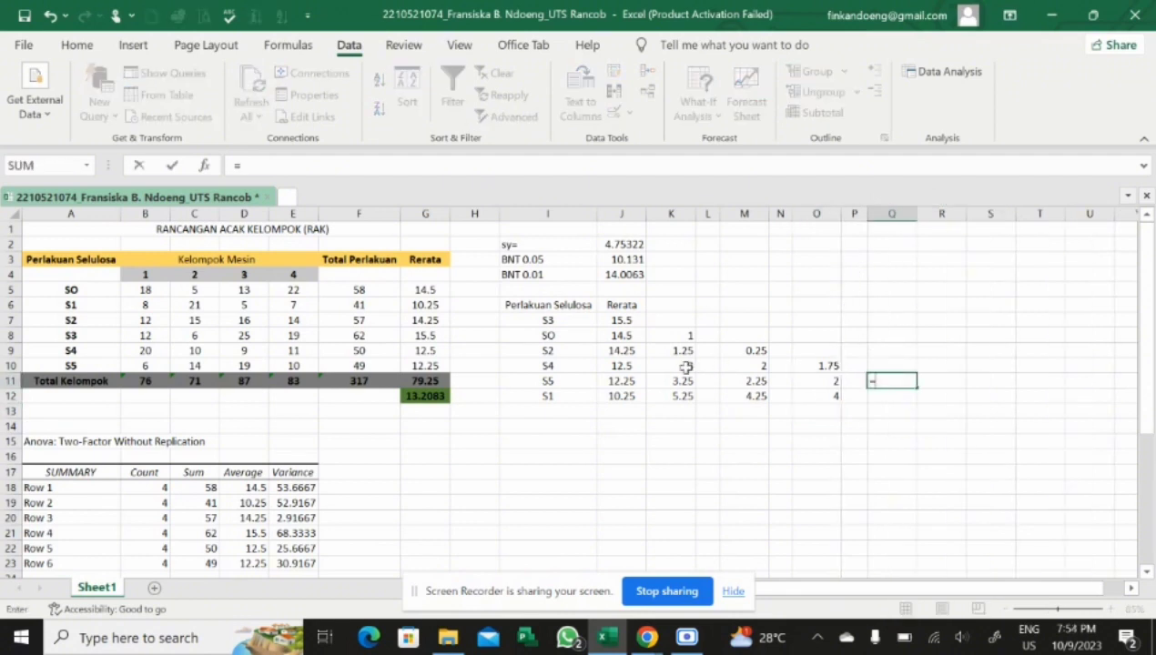
click(636, 366)
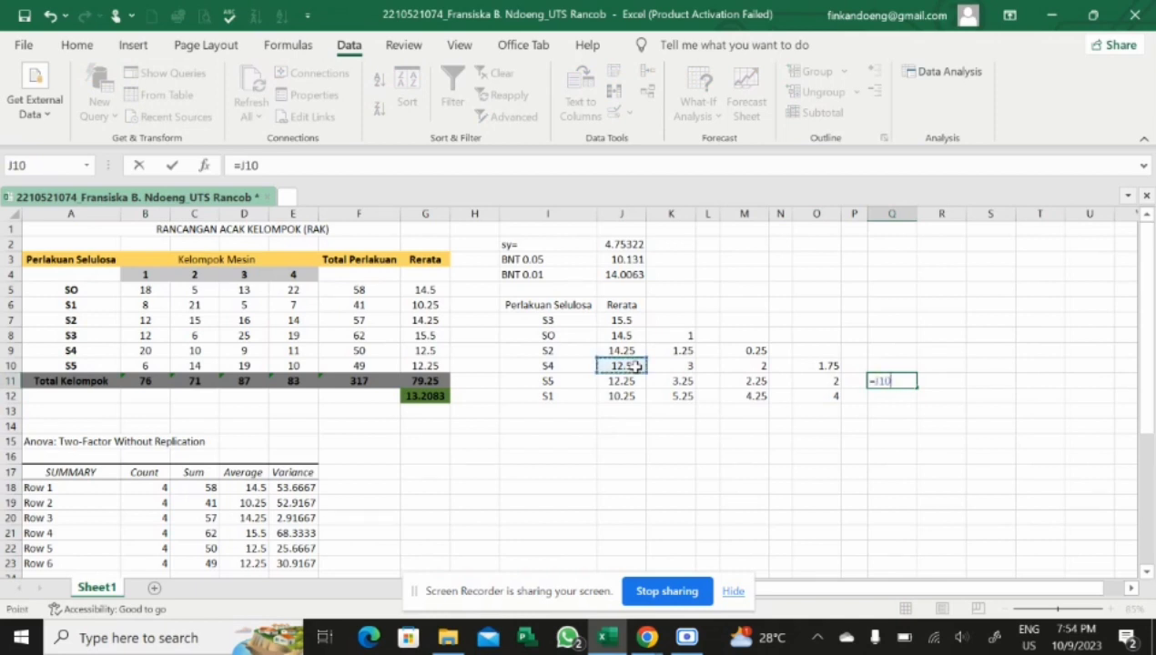
text(-)
click(634, 381)
key(Return)
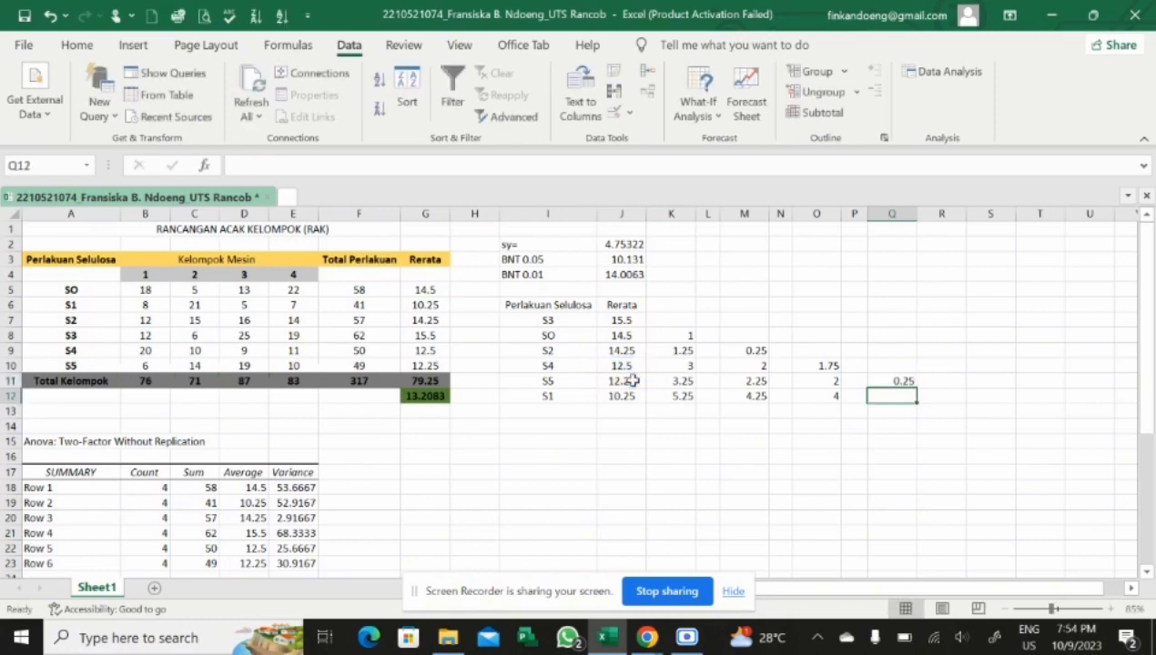
Step: Calculate the difference between the S4 and S1 means in cell Q12 with the formula =J10-J12
text(=)
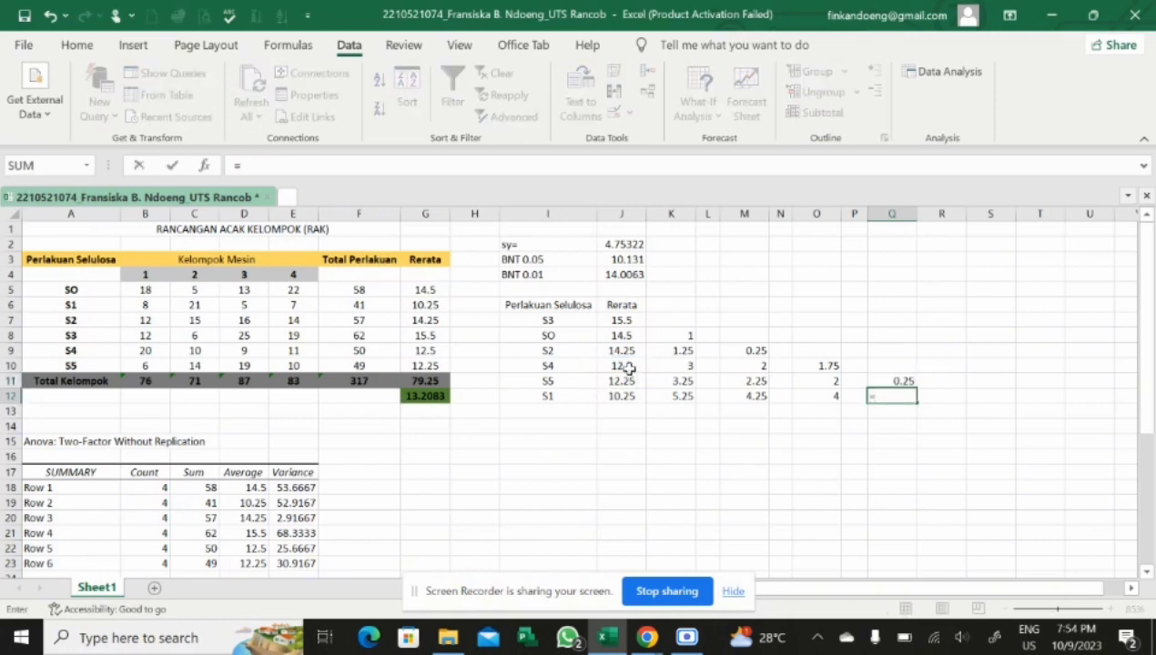
click(627, 366)
text(-)
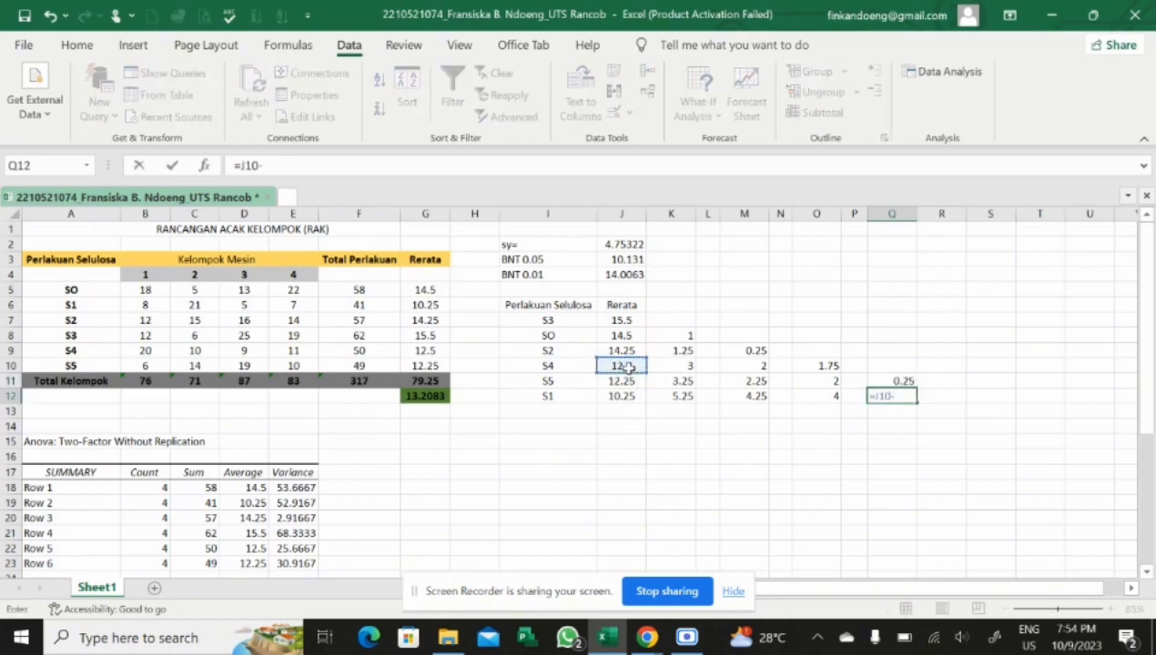
click(634, 396)
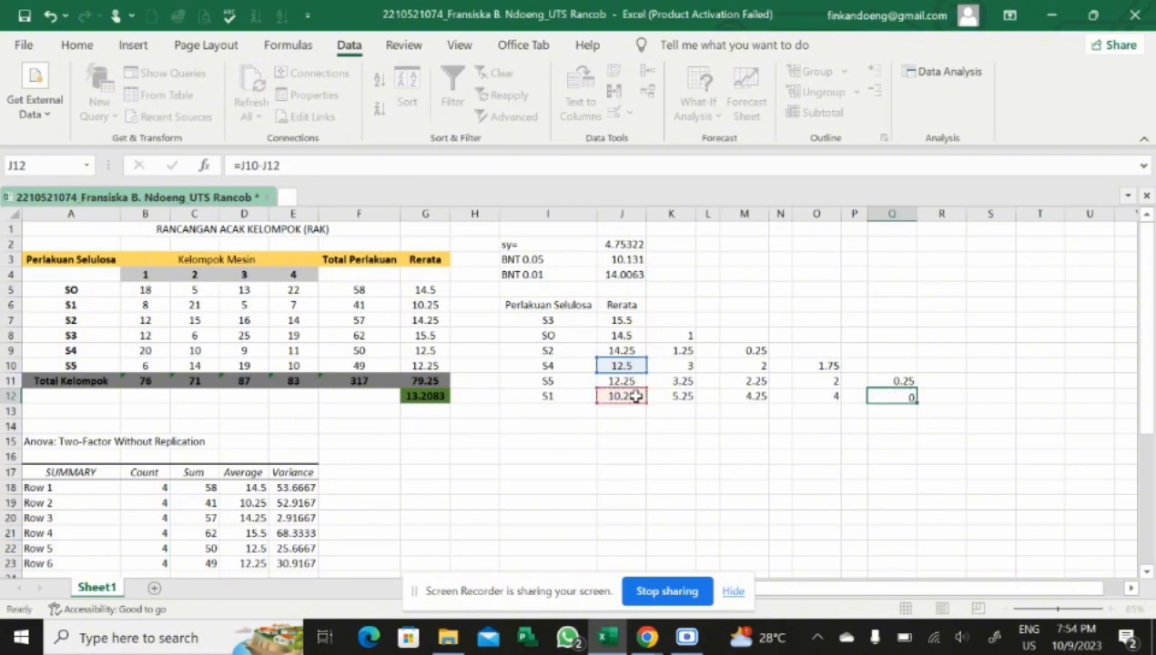
key(Return)
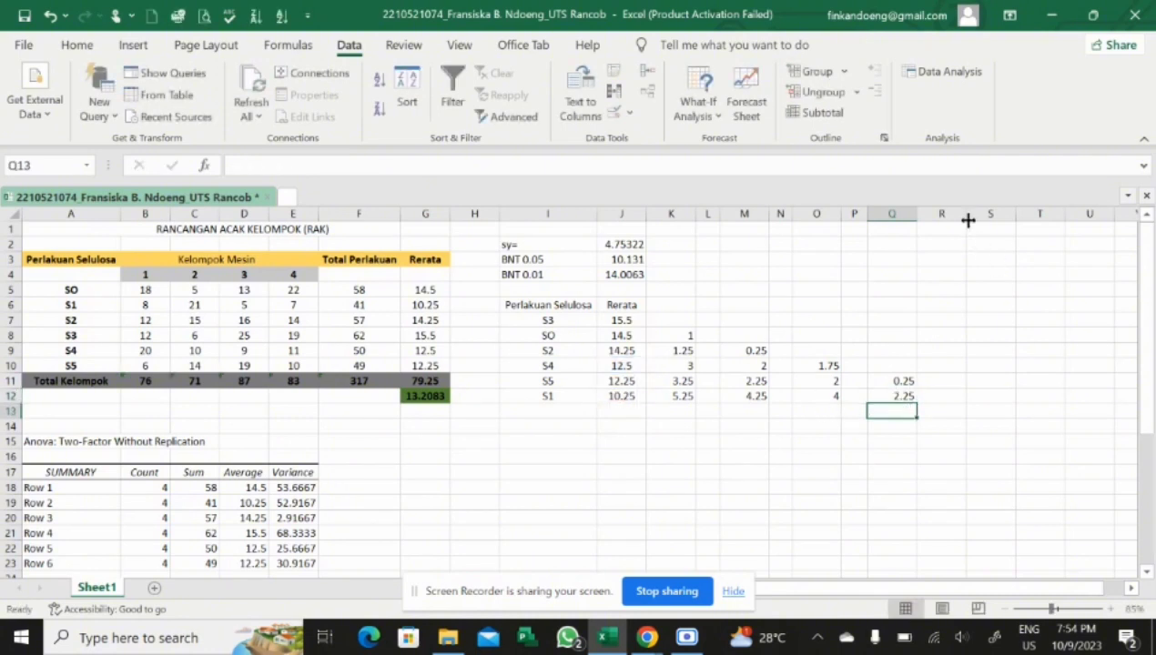
Step: Narrow columns R and T to about half their width and calculate the S5 minus S1 mean difference in S12 with =J11-J12
drag(967, 218, 945, 217)
click(966, 393)
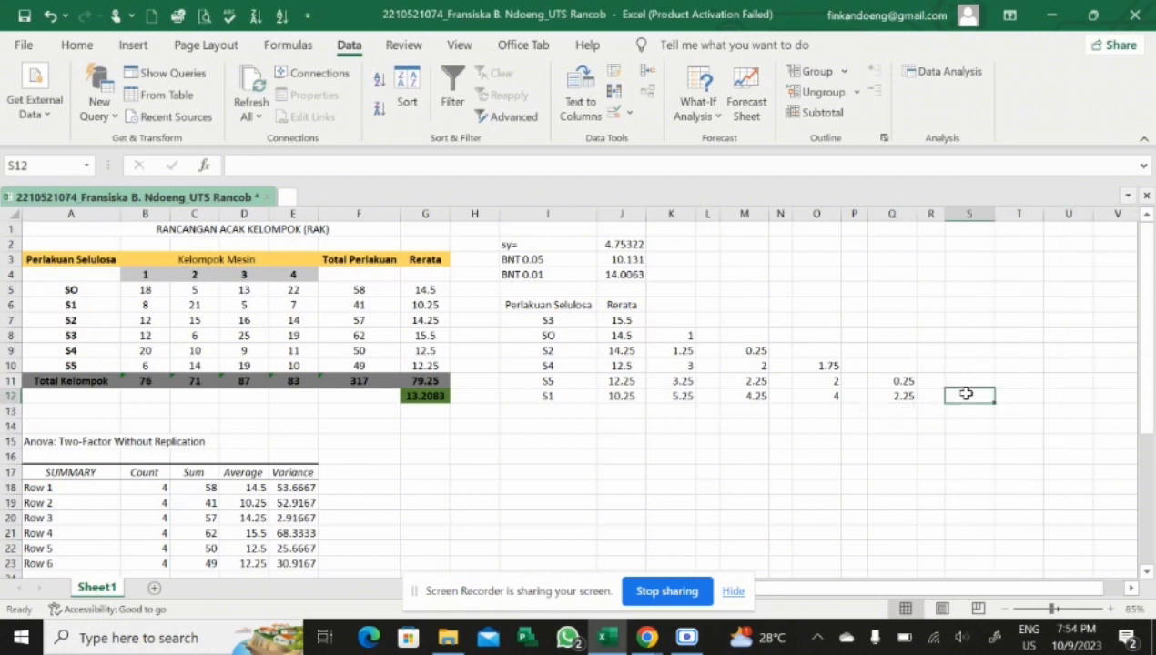
text(=)
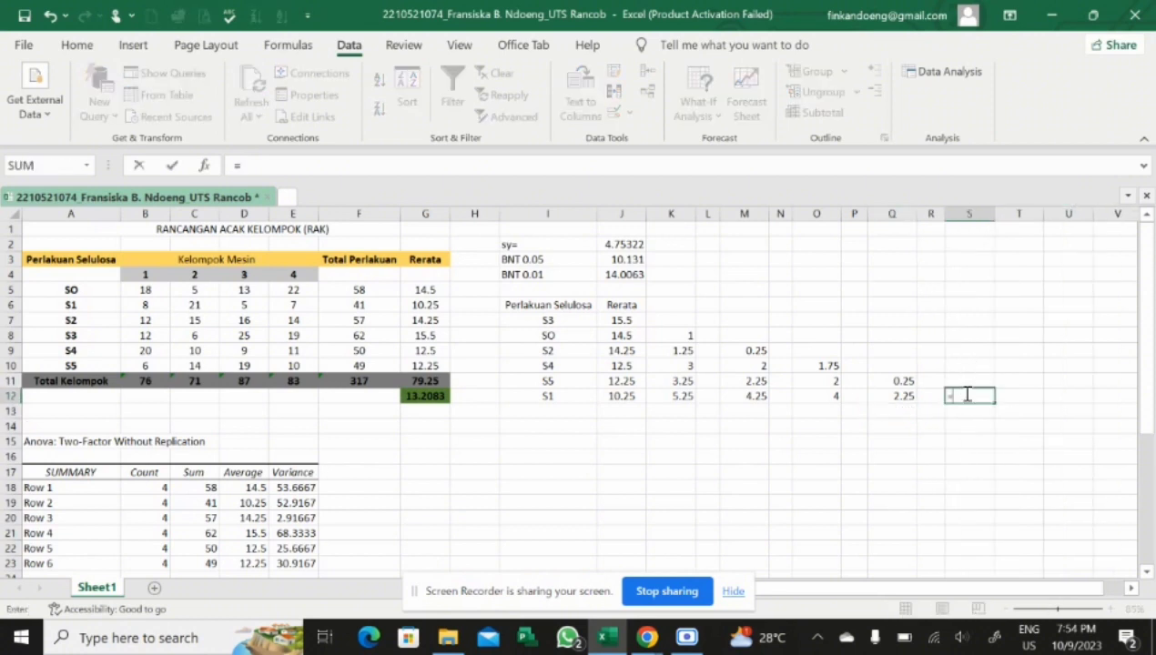
click(637, 384)
text(-)
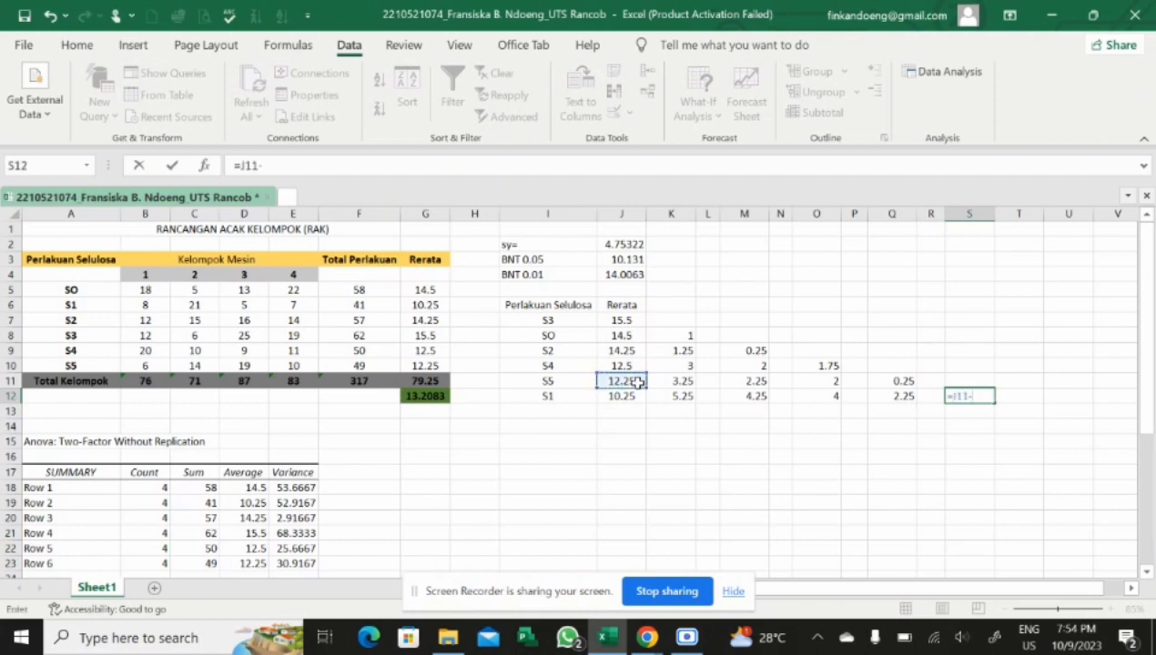
click(634, 396)
key(Return)
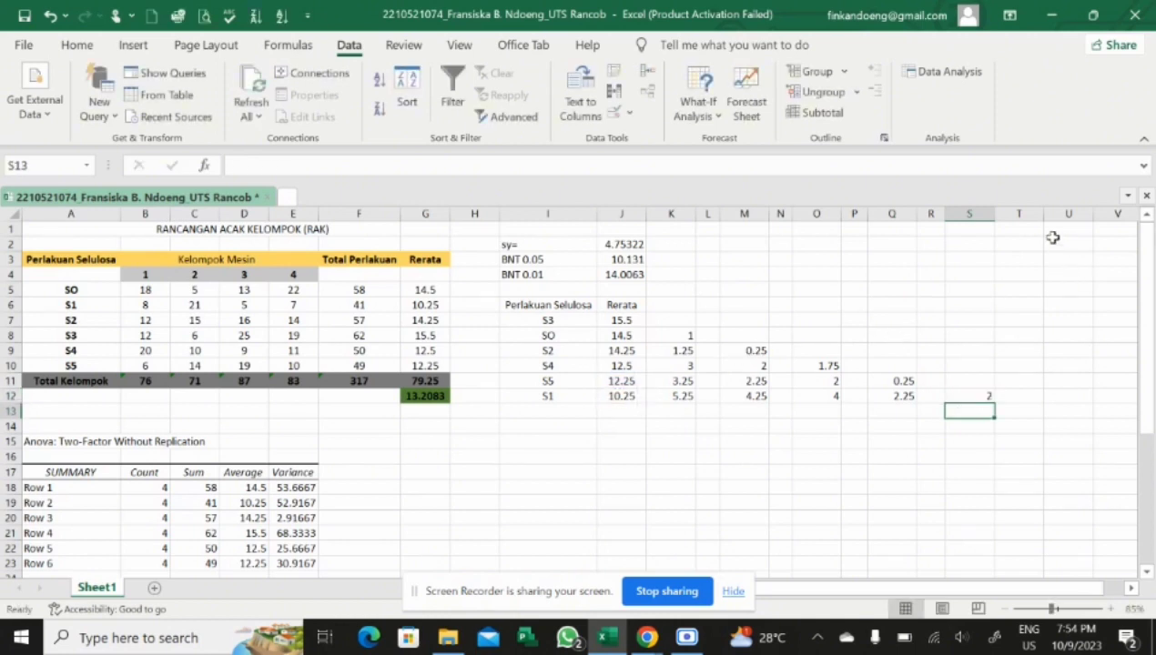
drag(1044, 218, 1021, 224)
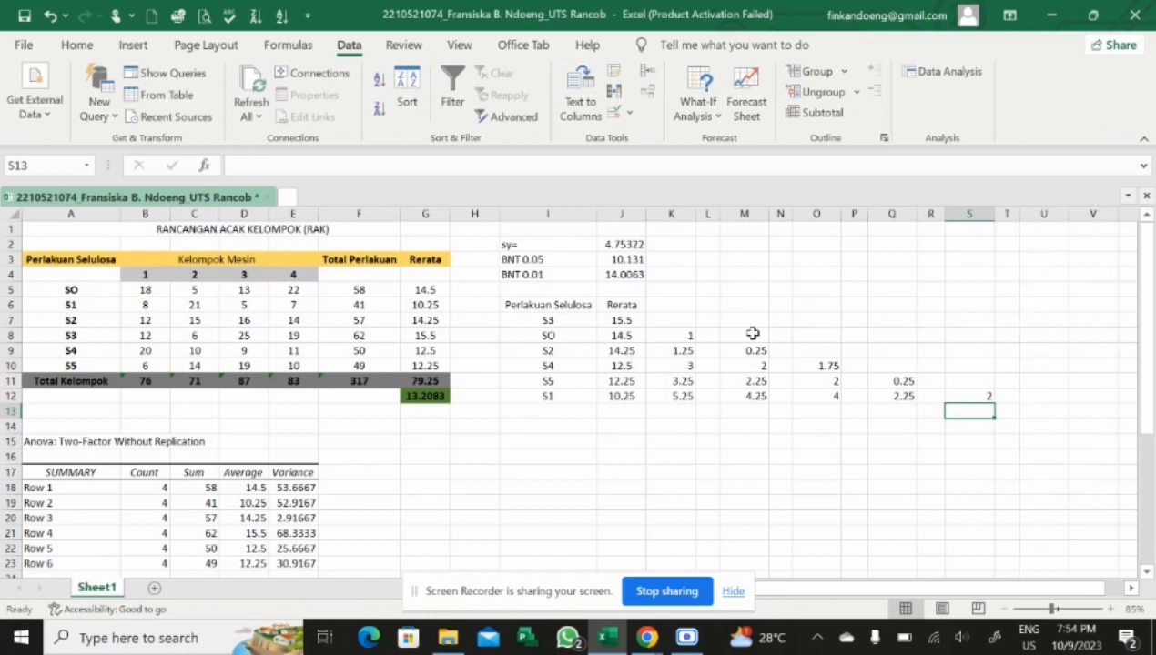
Step: Begin a significance formula in cell L8 that returns "ns" below the BNT 0.05 value: =IF(K8<$J$3,"ns",
click(710, 336)
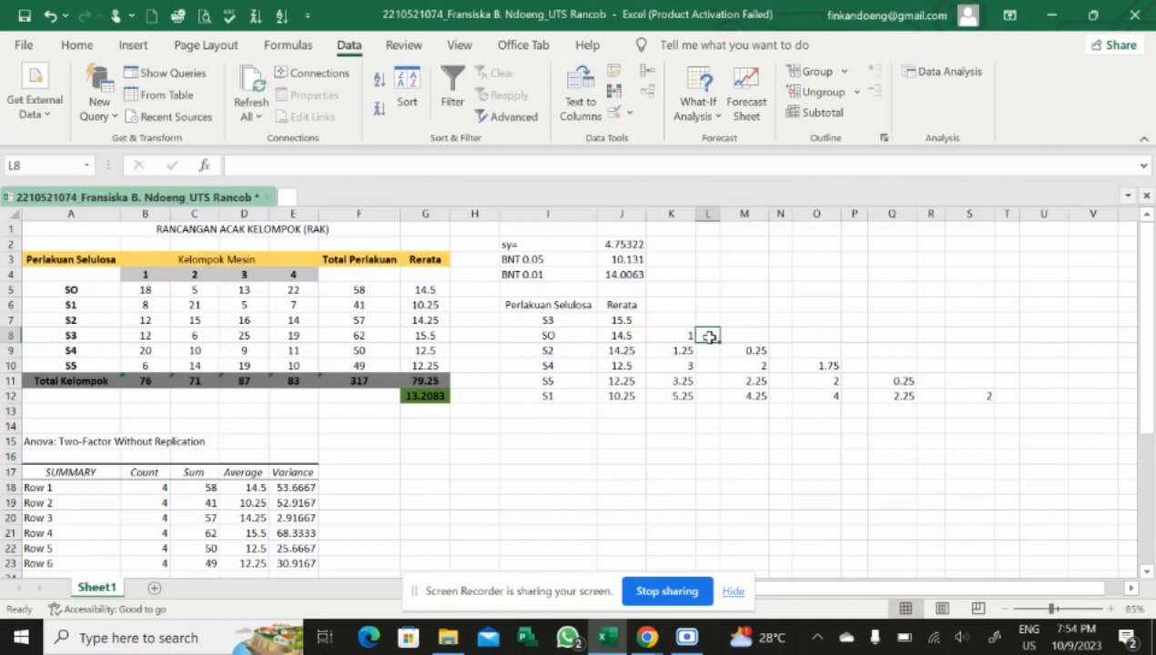
text(=)
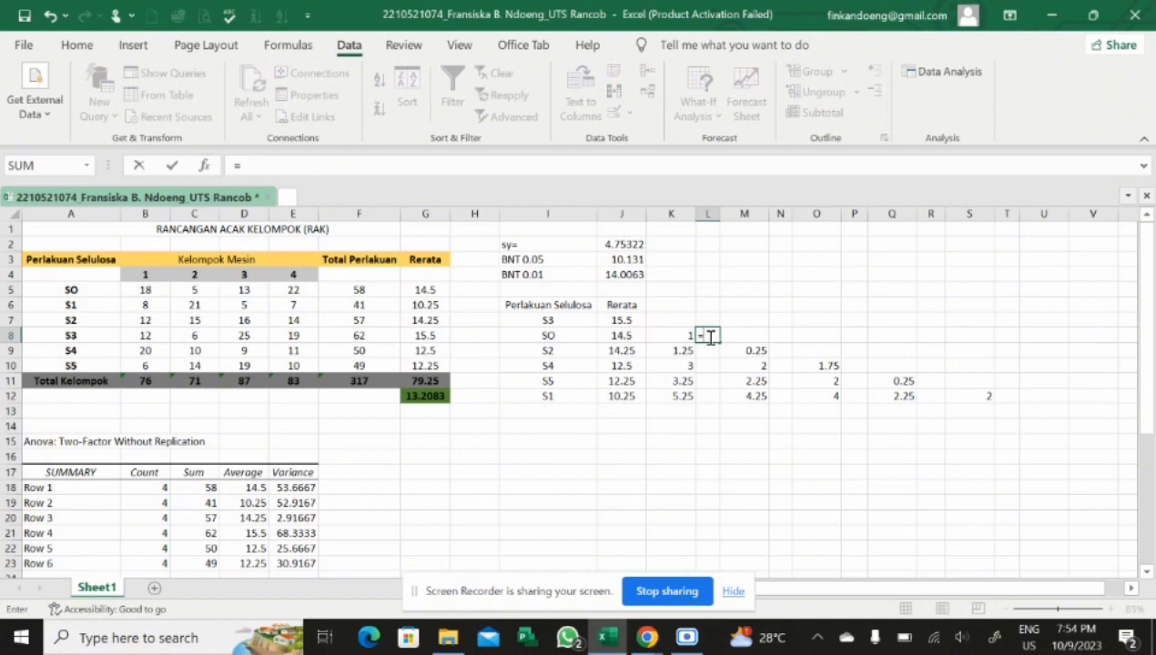
text(IF)
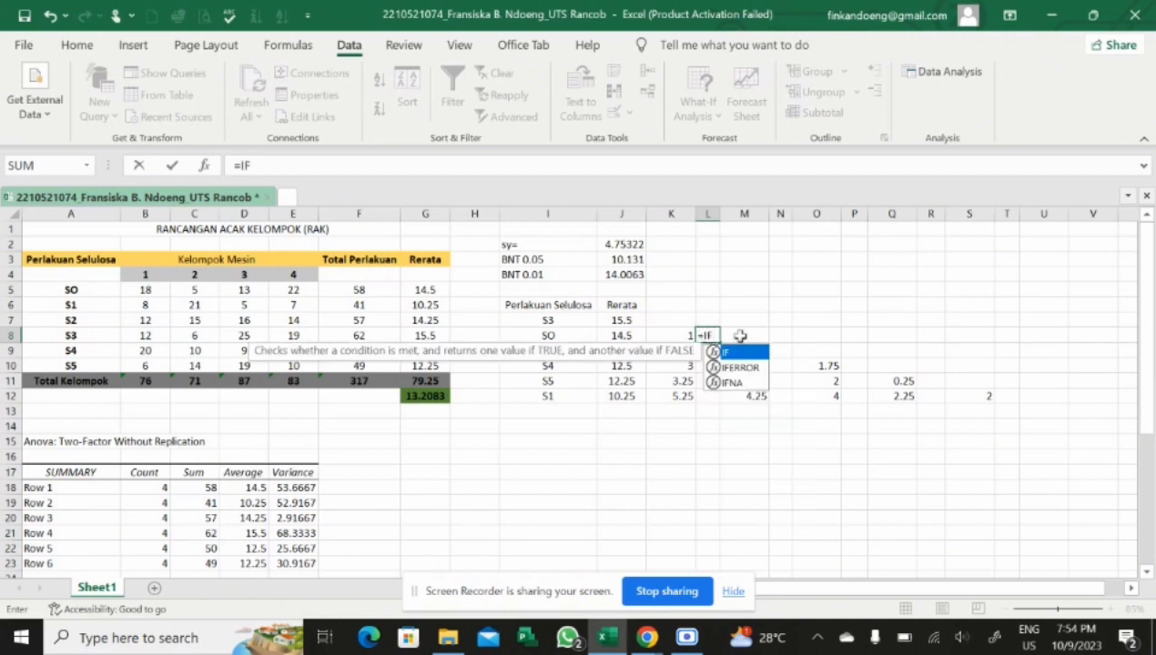
double_click(739, 352)
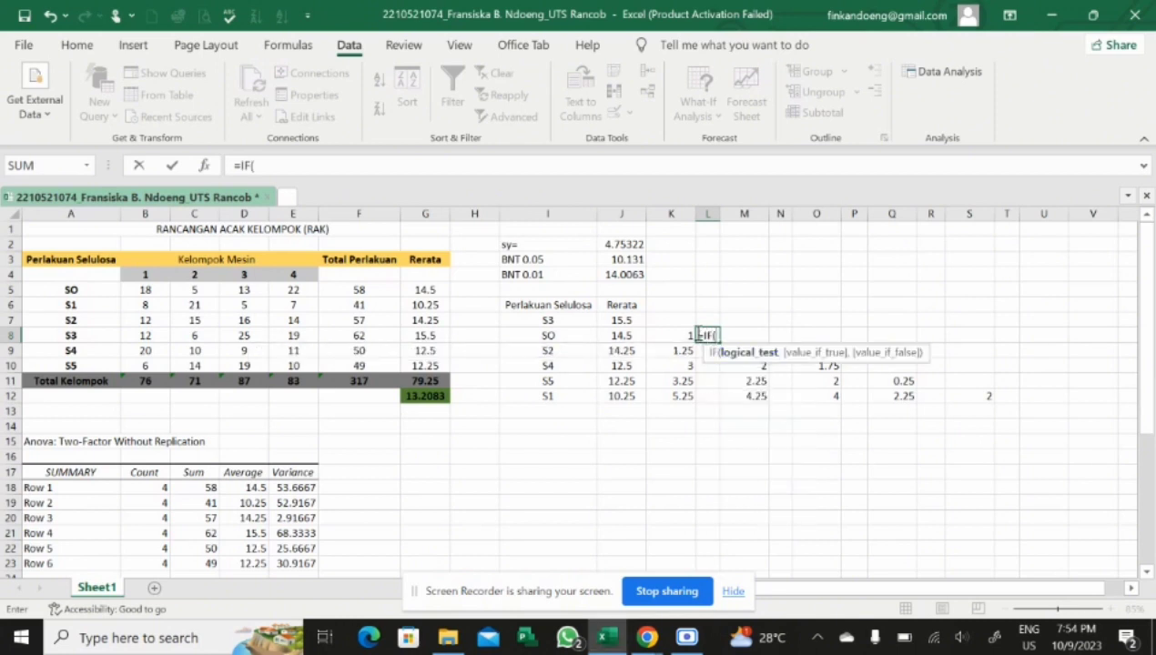
click(681, 336)
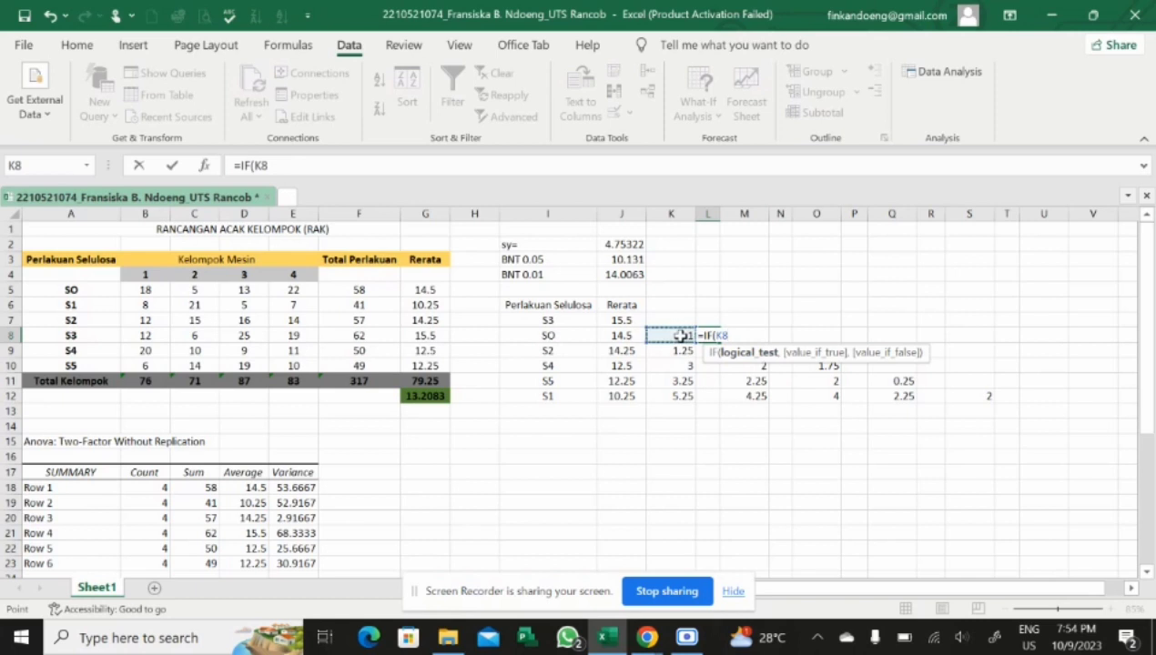
text(<$J)
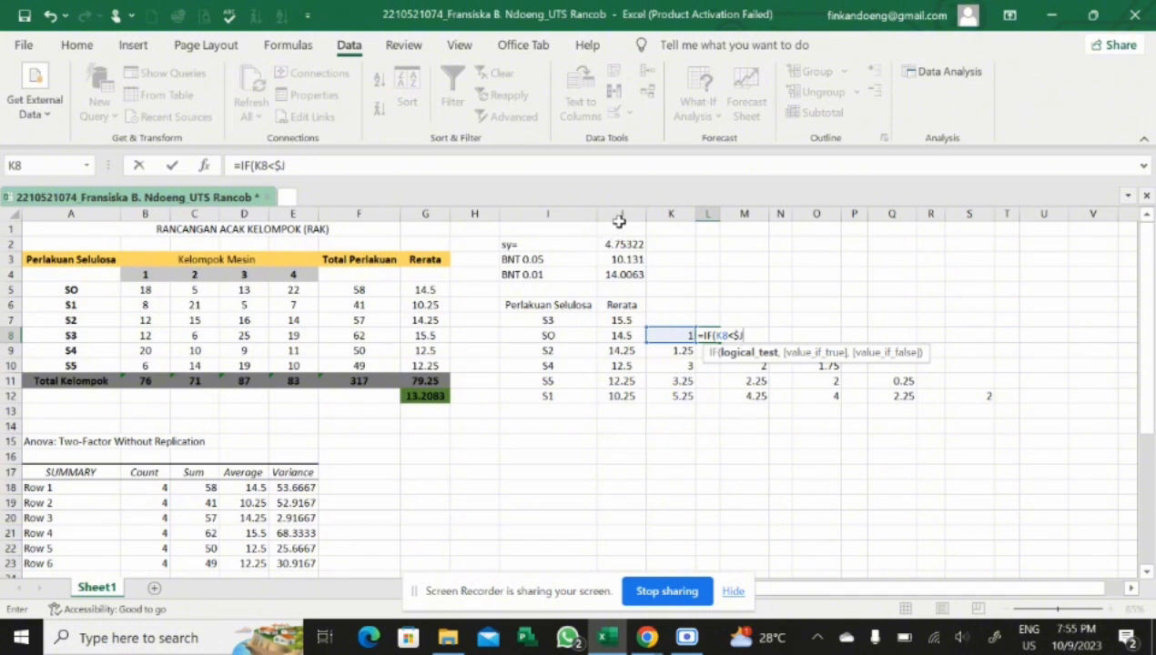
text($)
text(3,")
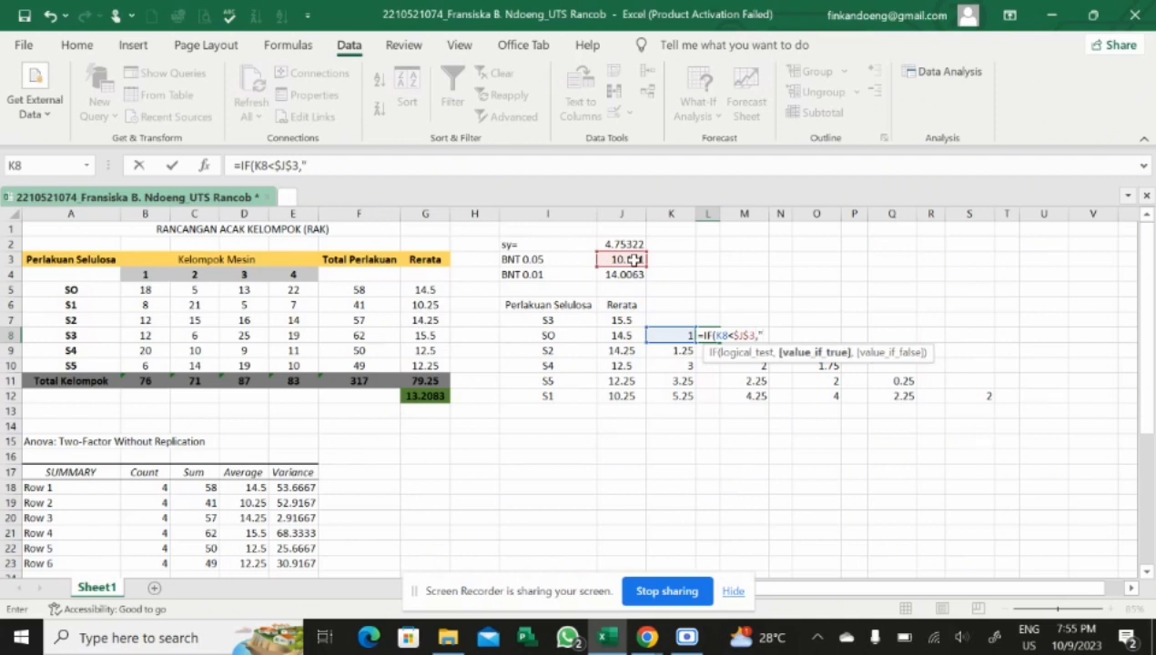
text(ns",)
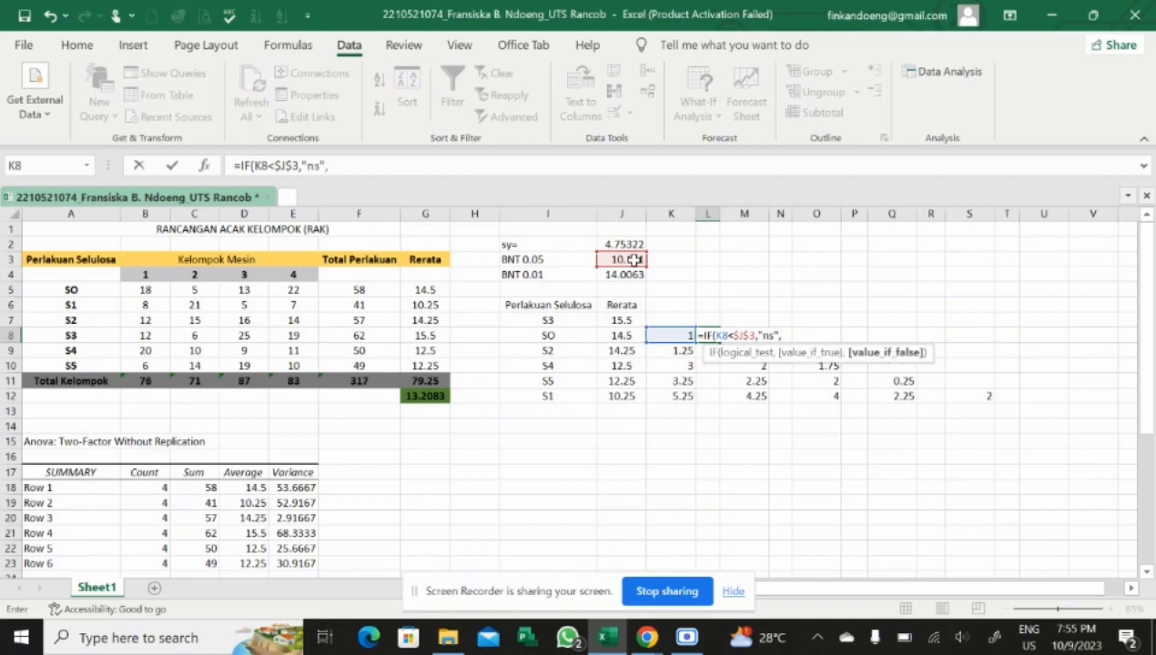
Step: Complete the L8 formula with a nested BNT 0.01 test so it reads =IF(K8<$J$3,"ns",IF(K8<$J$4,"*","**"))
text(IF)
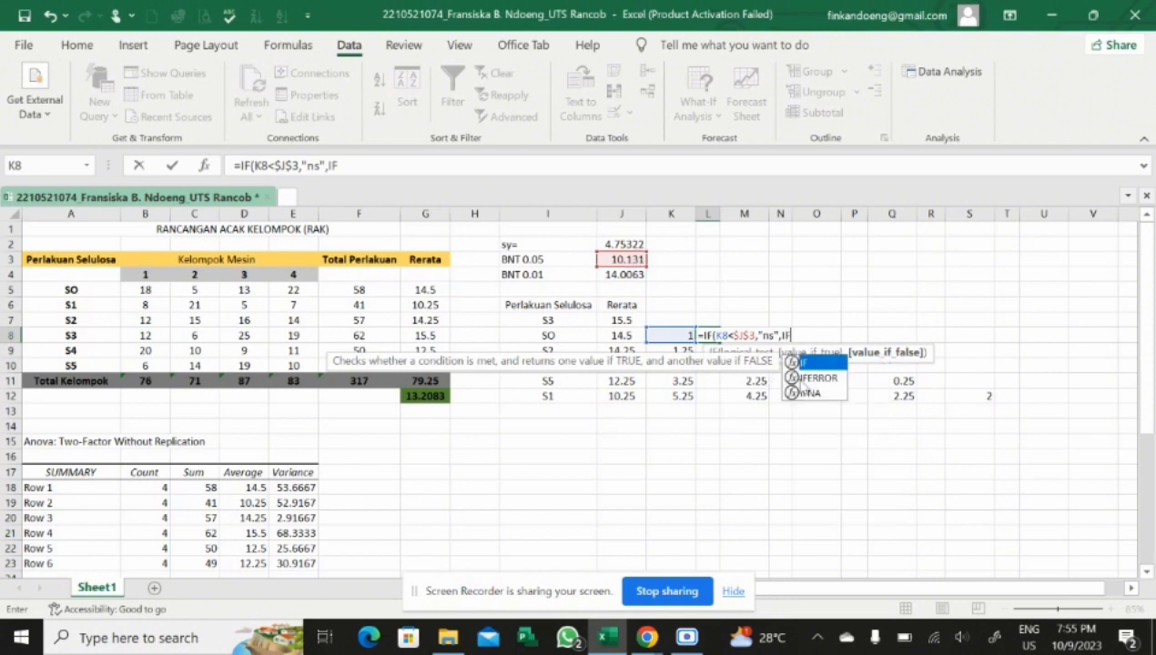
double_click(816, 366)
click(664, 335)
text(<)
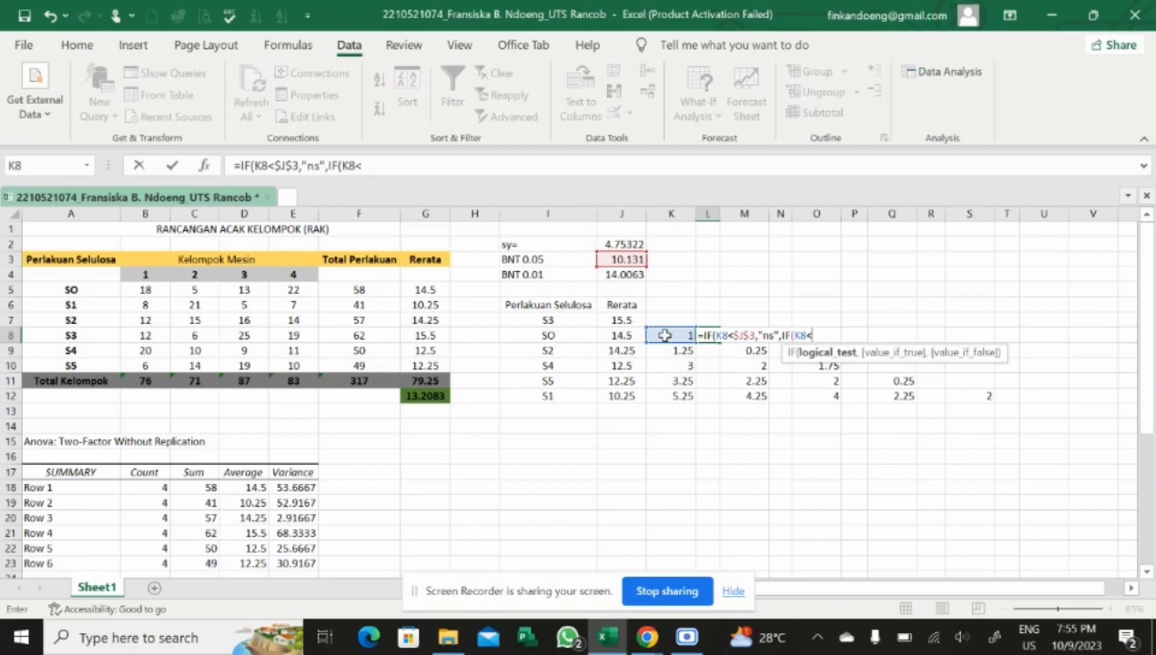
text($)
text(J)
text($)
text(4)
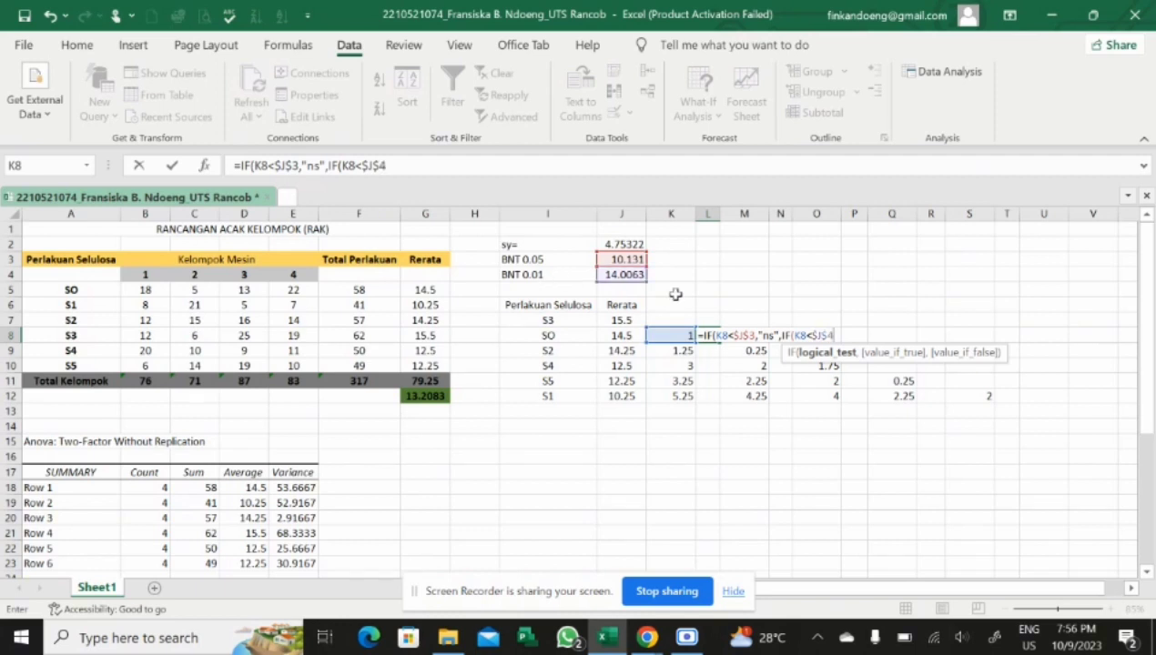
text(,"*)
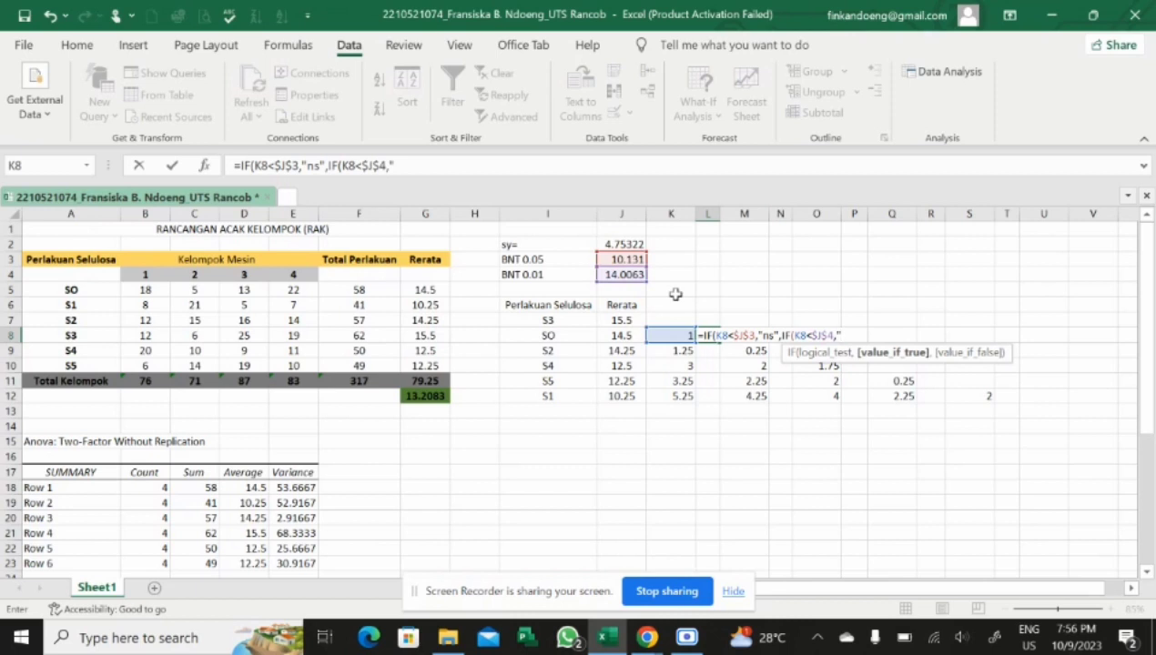
text(",)
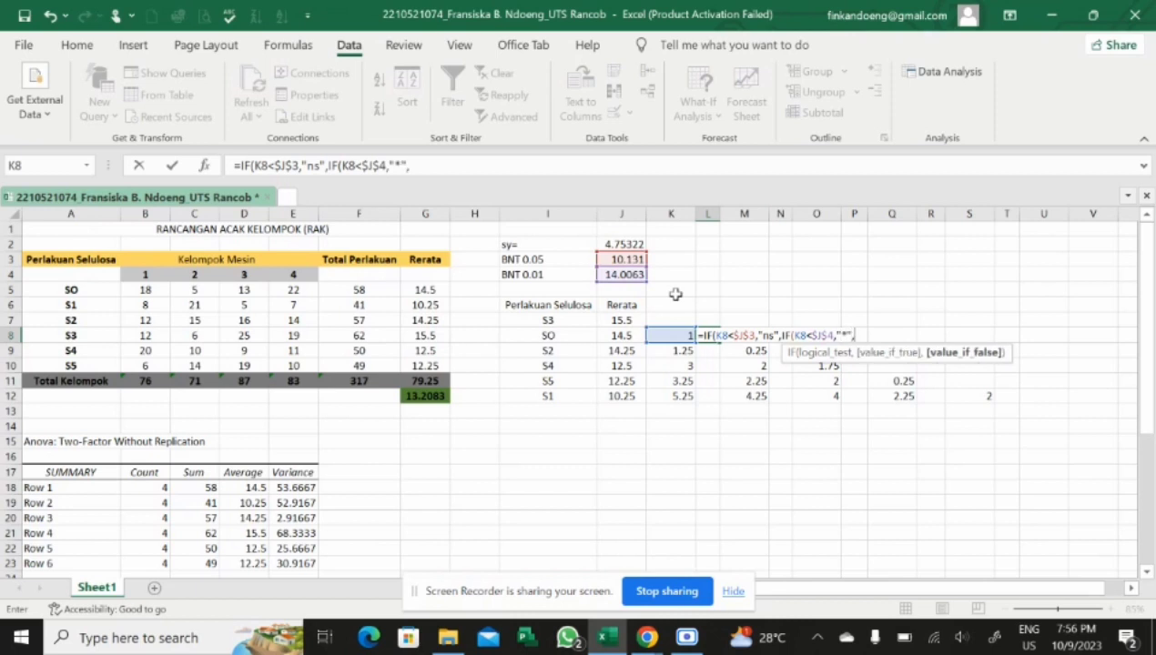
text("**")
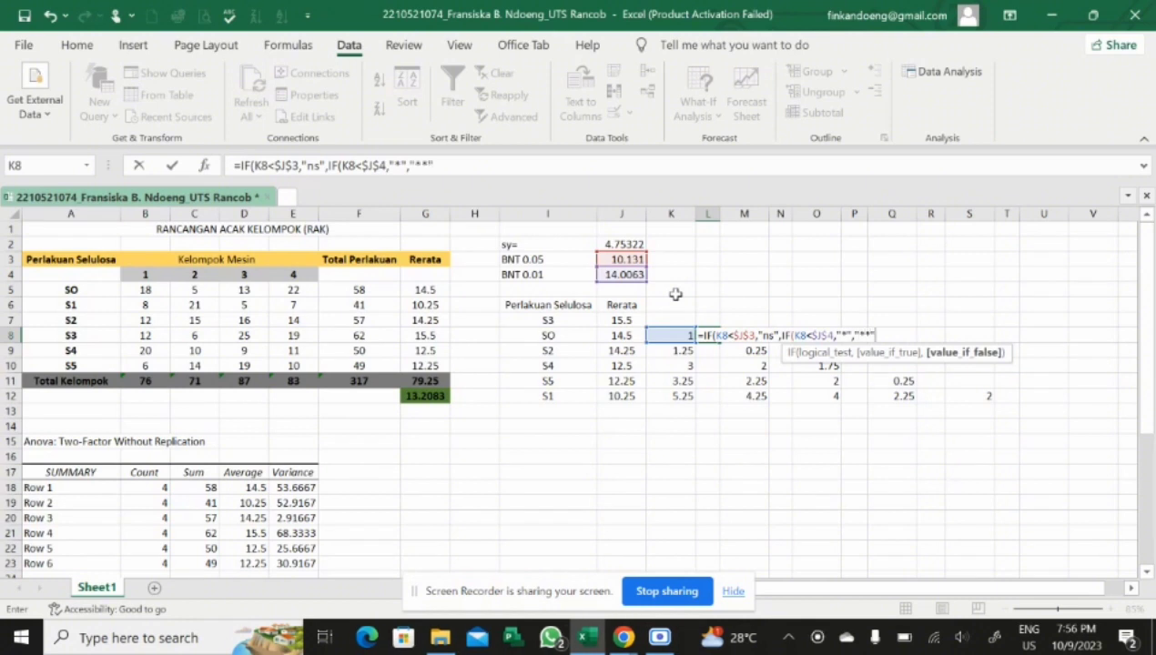
text()))
key(Return)
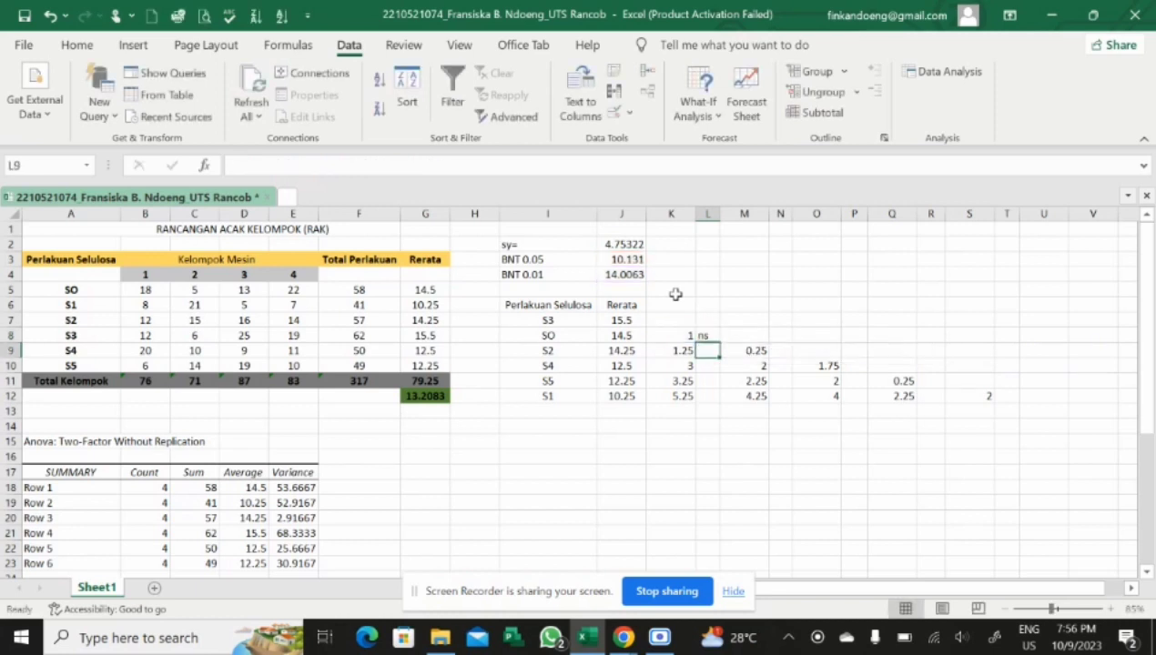
Step: Fill the significance formula from L8 down to L12, alongside the differences in column K
click(707, 336)
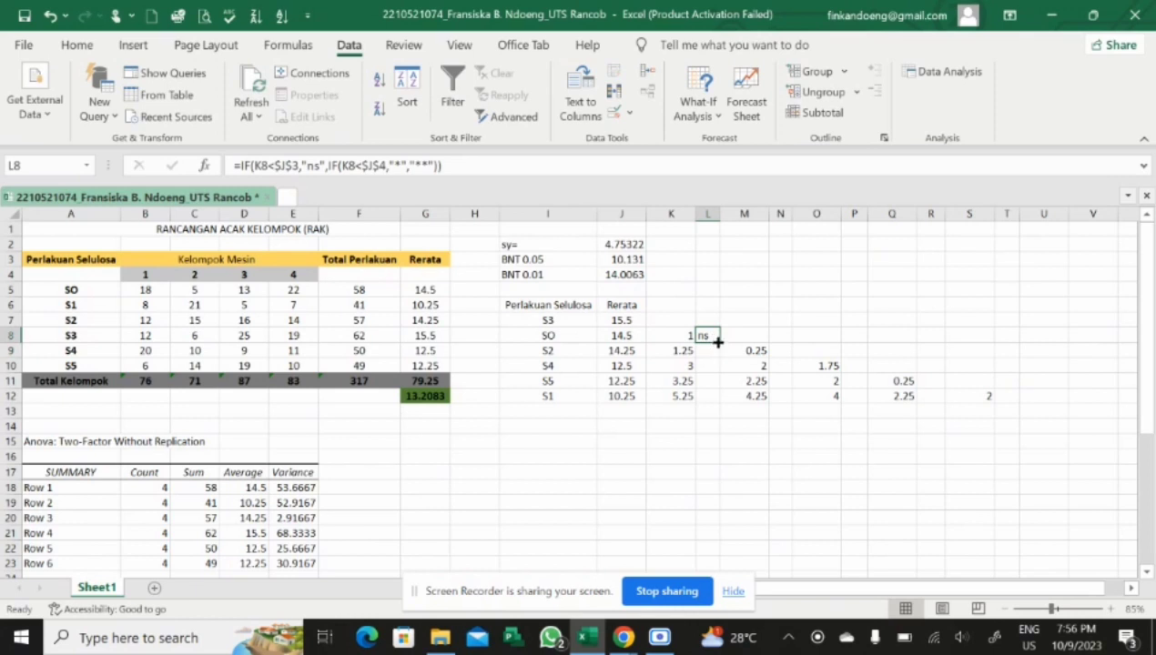
drag(718, 341, 719, 398)
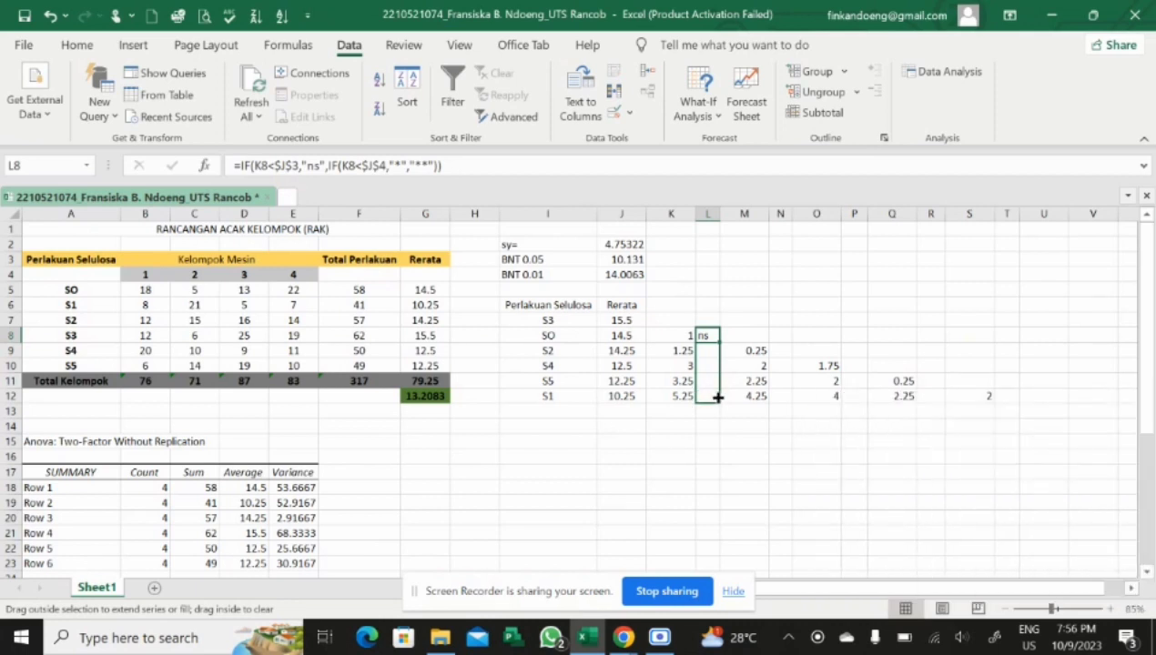
drag(719, 398, 718, 397)
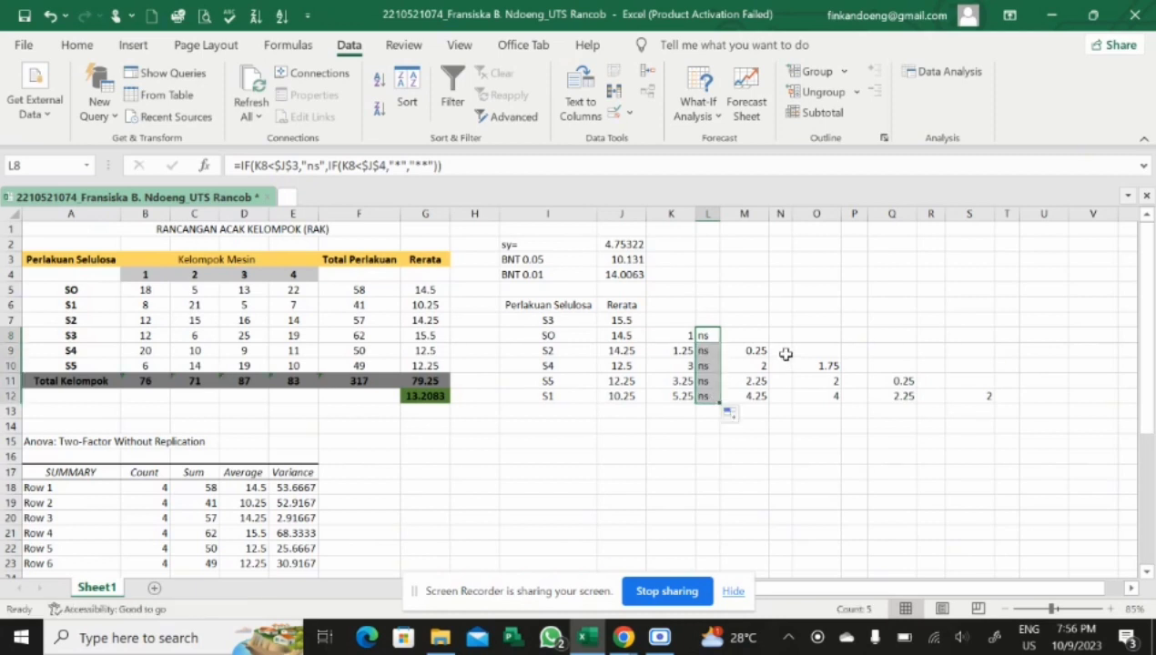
Step: Begin a significance formula in cell N9 that returns "ns" below the BNT 0.05 value: =IF(M9<$J$3,"ns",
click(786, 354)
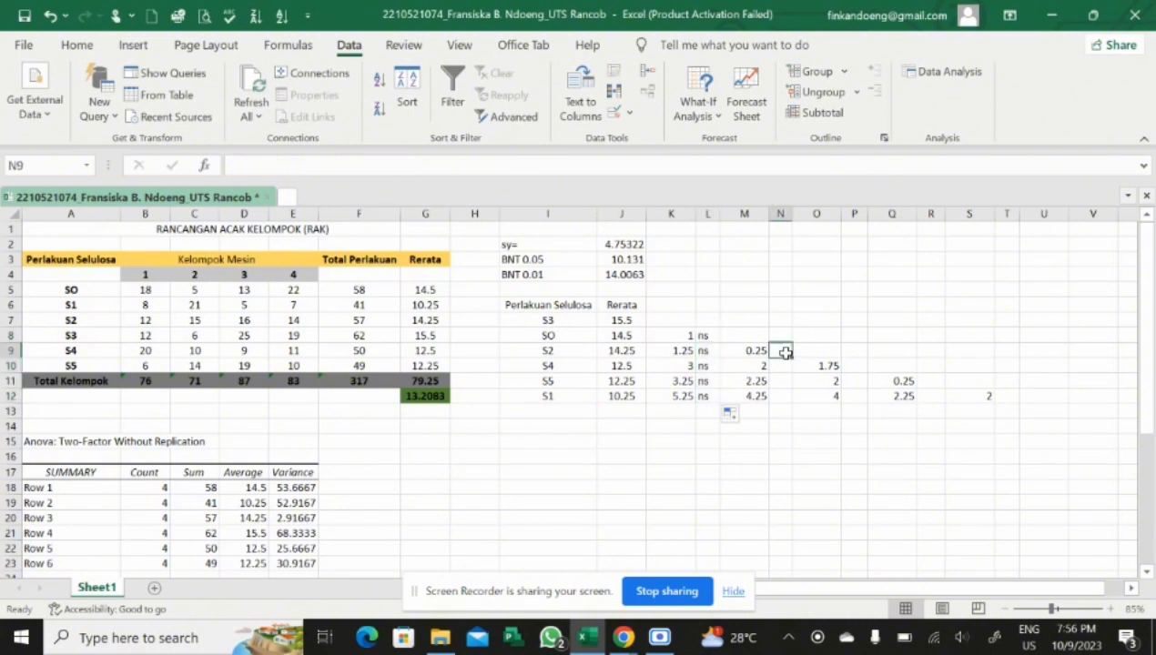
text(=I)
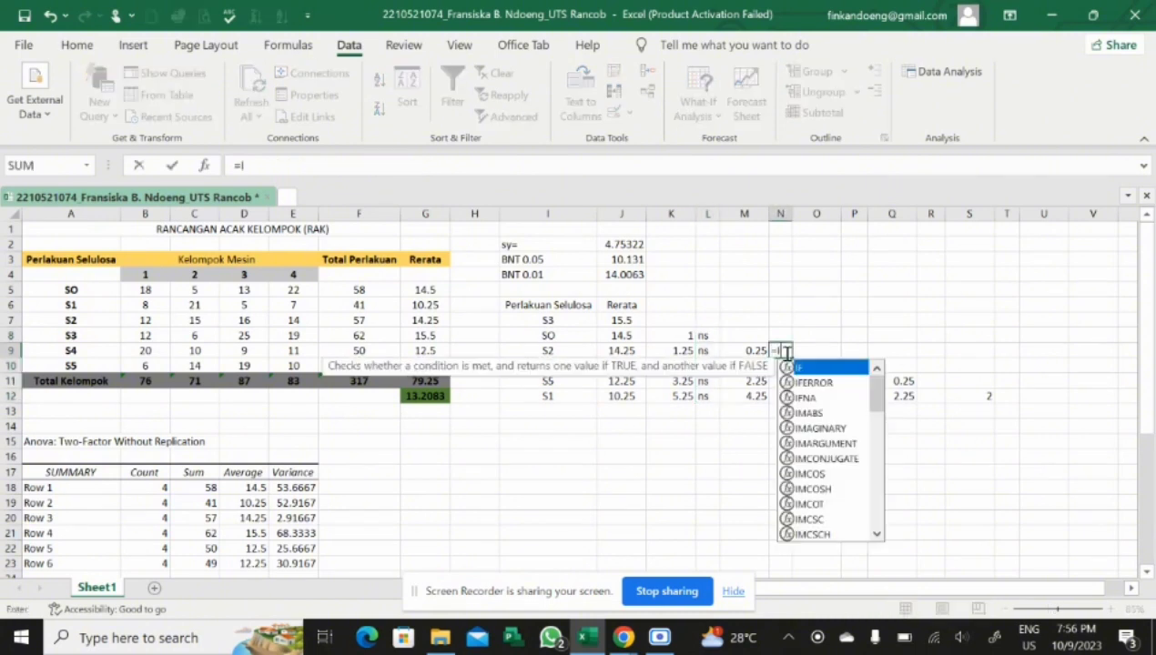
text(F()
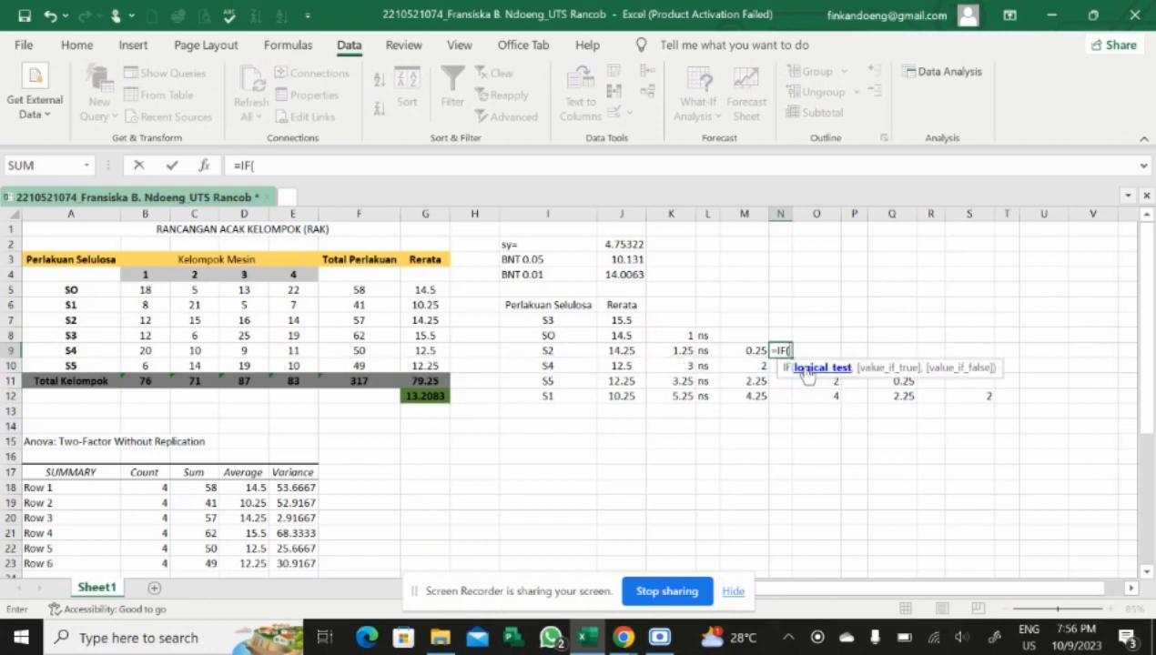
click(755, 353)
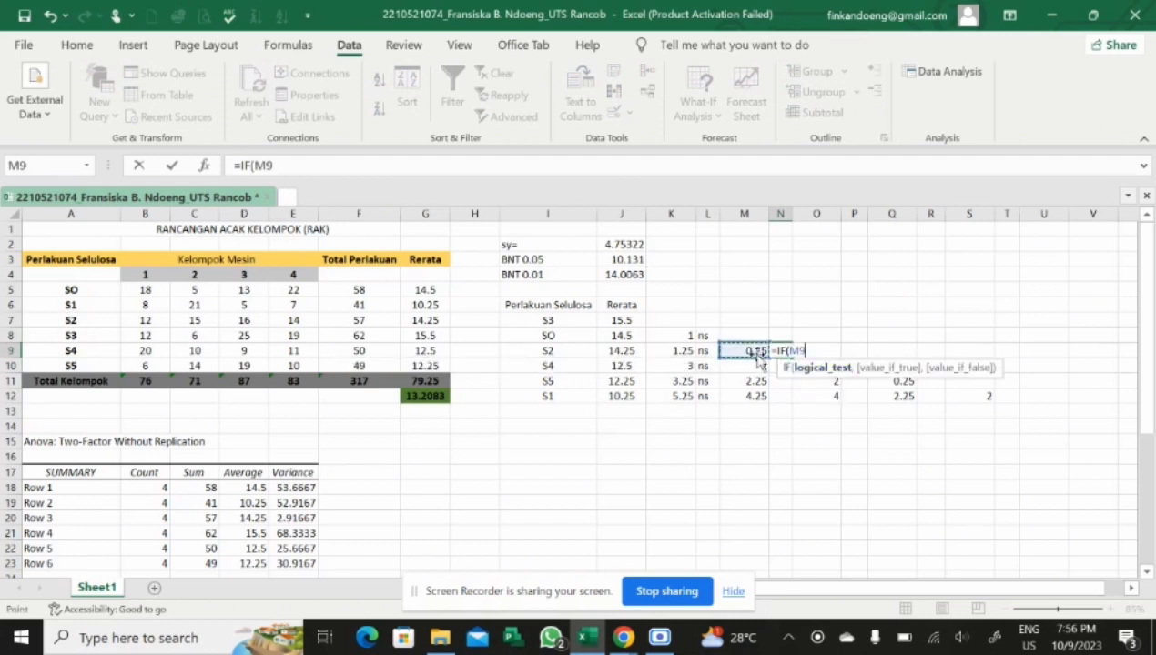
text(<$J$3)
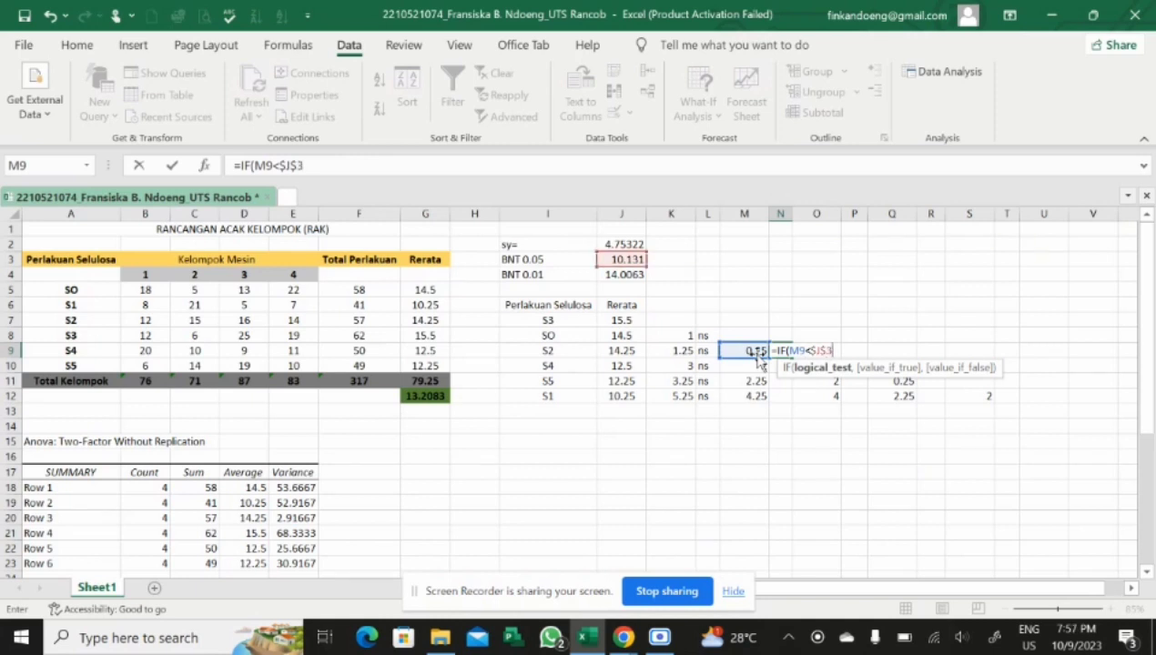
text(,")
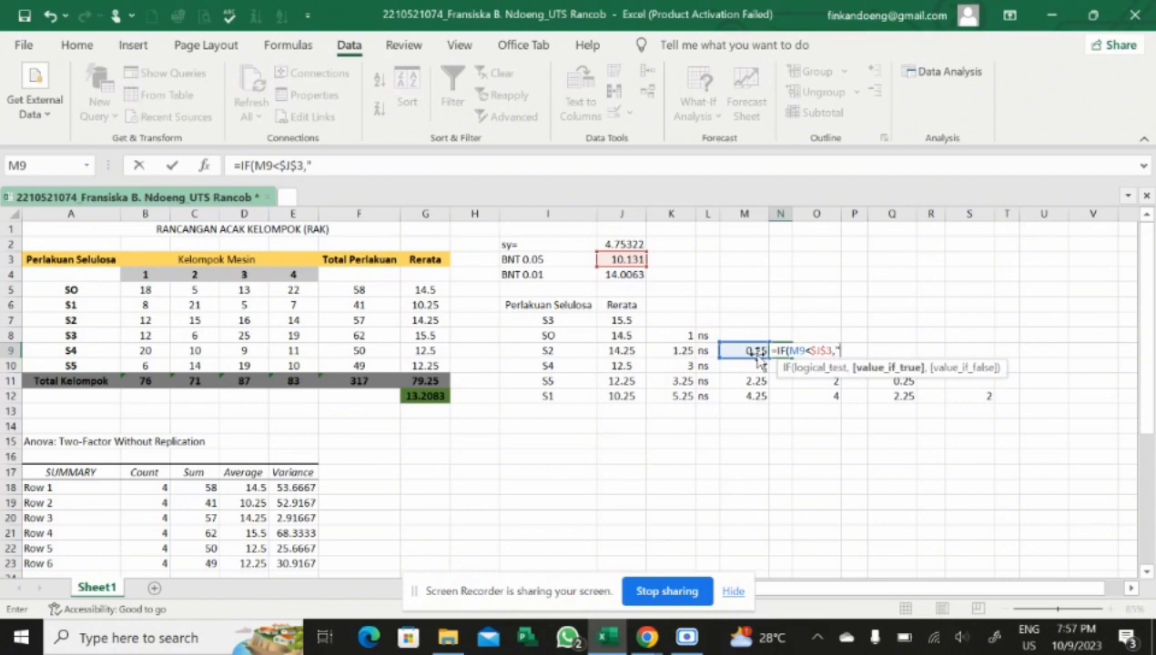
text(ns",)
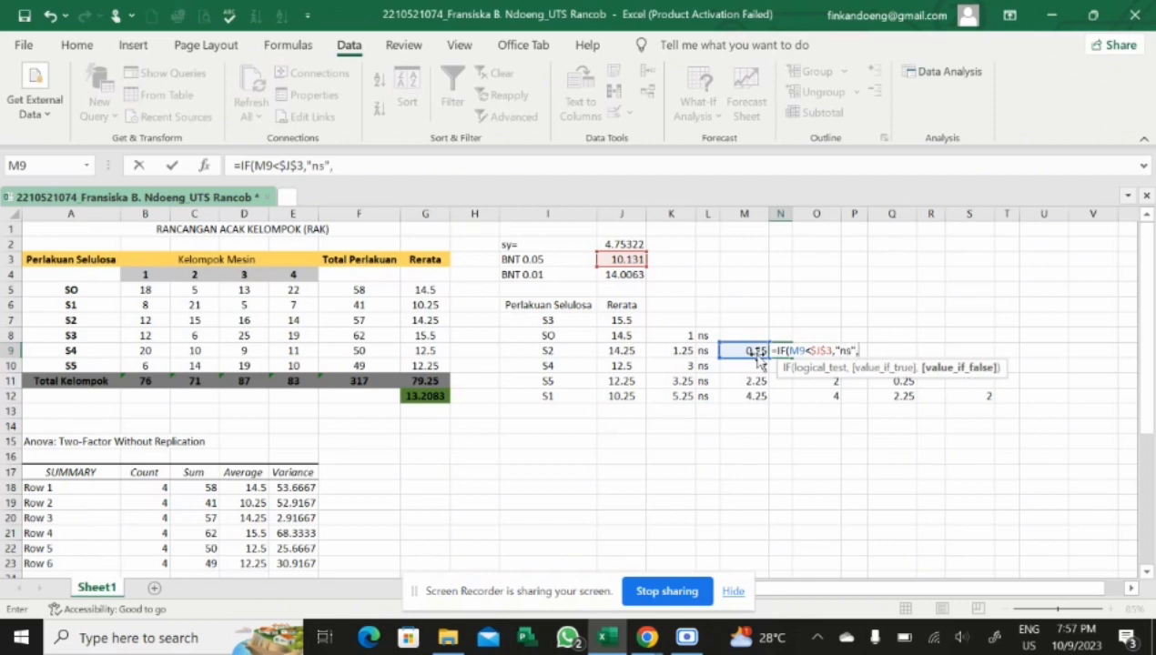
Step: Complete the N9 formula with the nested test IF(M9<$J$4,"*","**")) and fill it down to N12
text(IF()
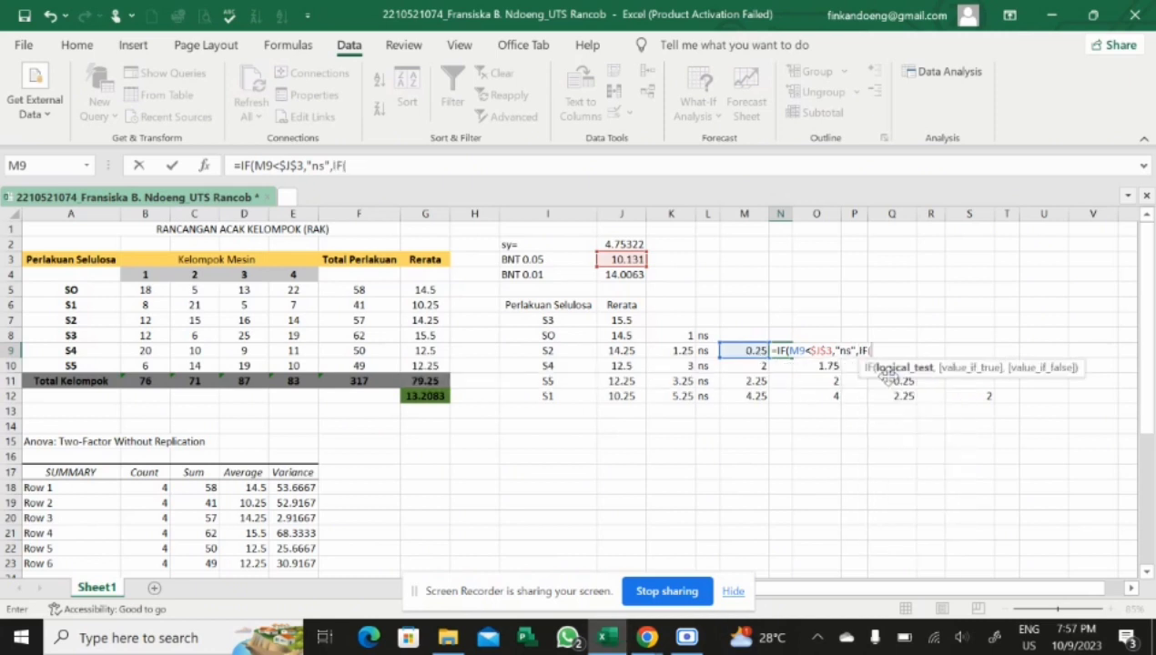
double_click(891, 382)
click(749, 351)
text(<)
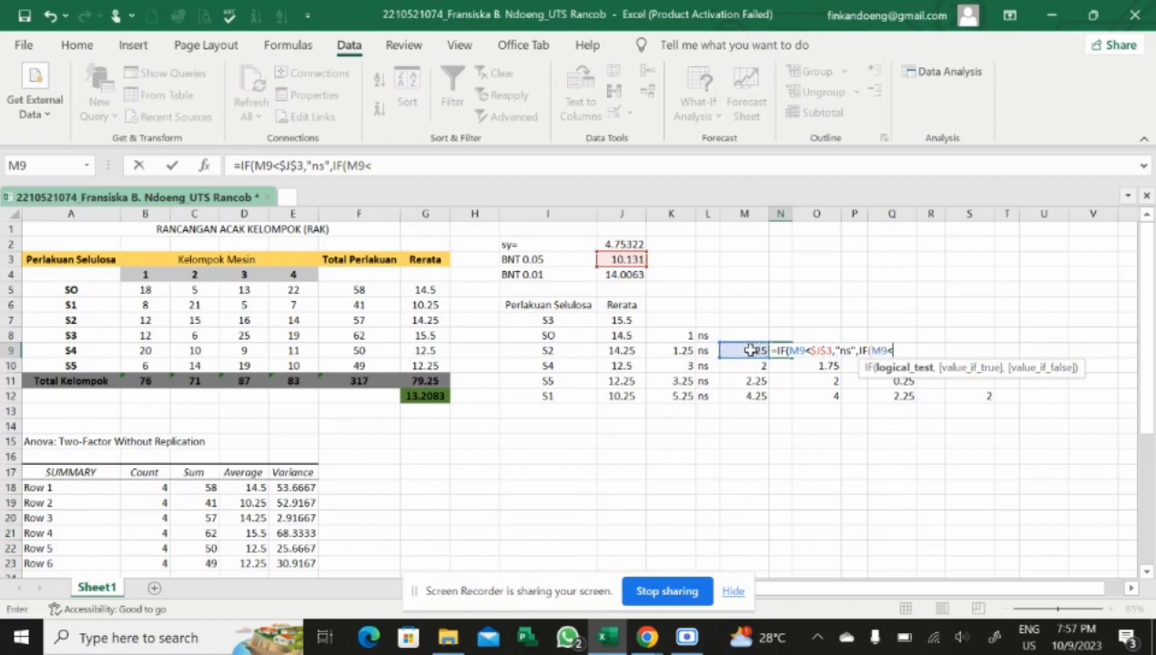
text($J$4)
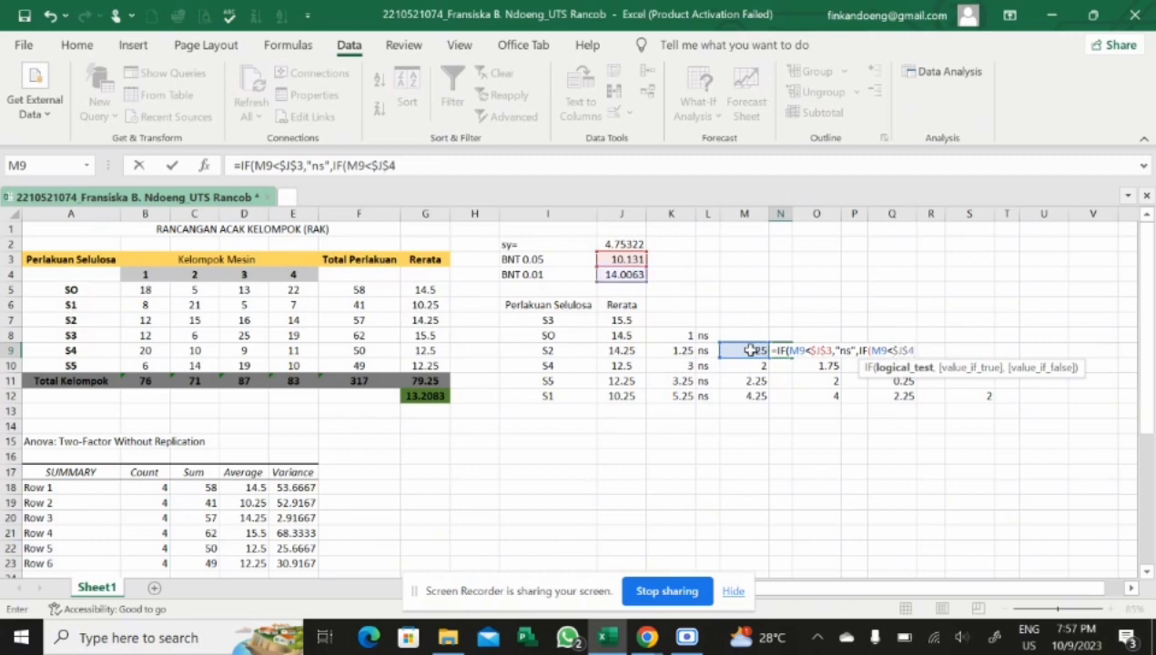
text(,")
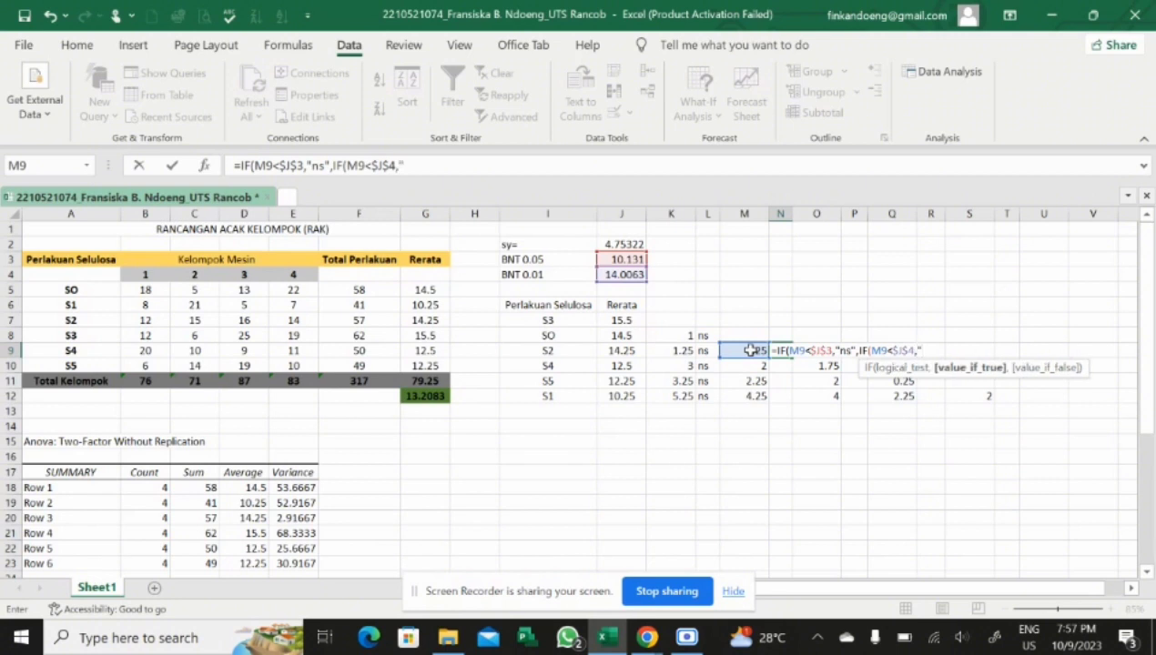
text(*",")
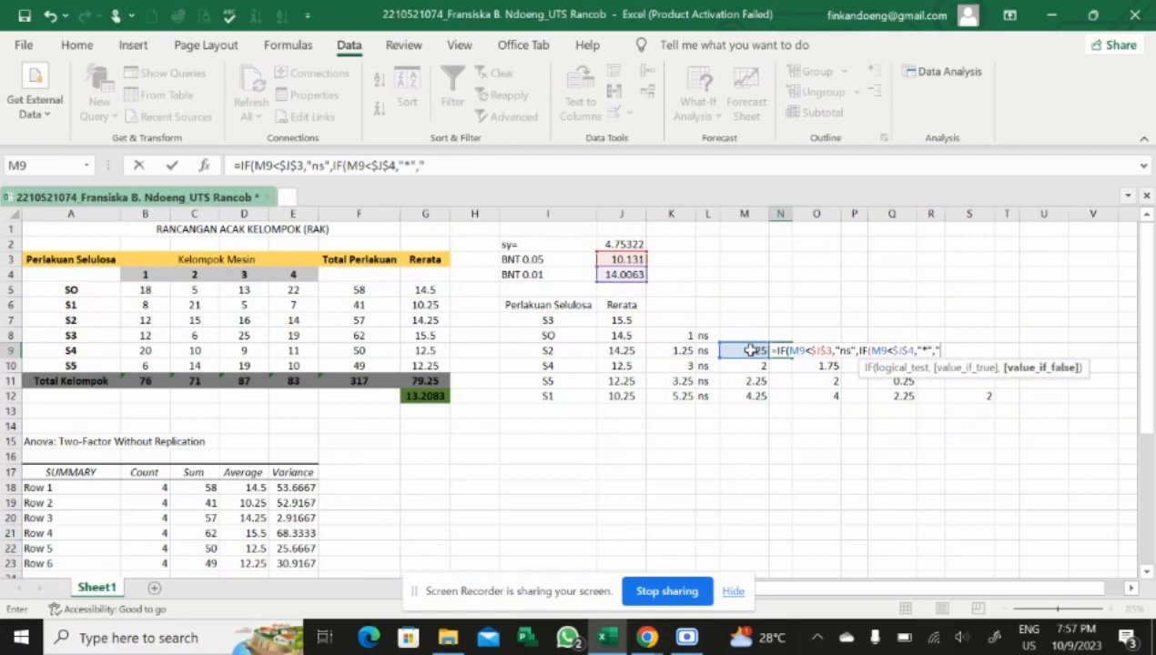
text(**"))
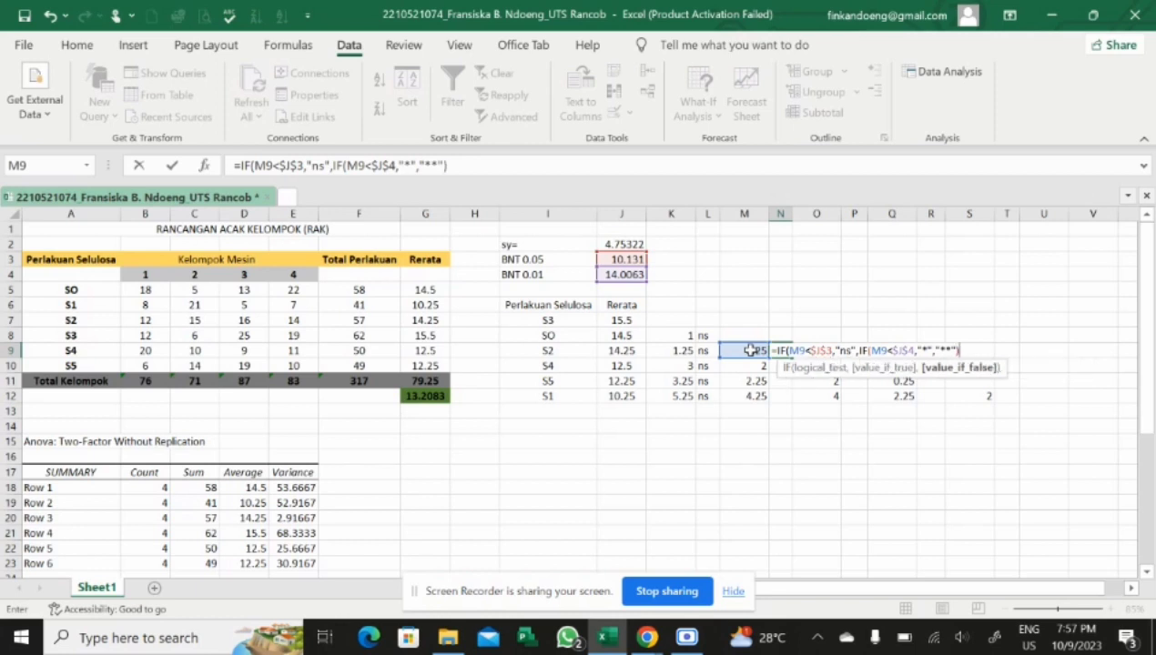
text())
key(Return)
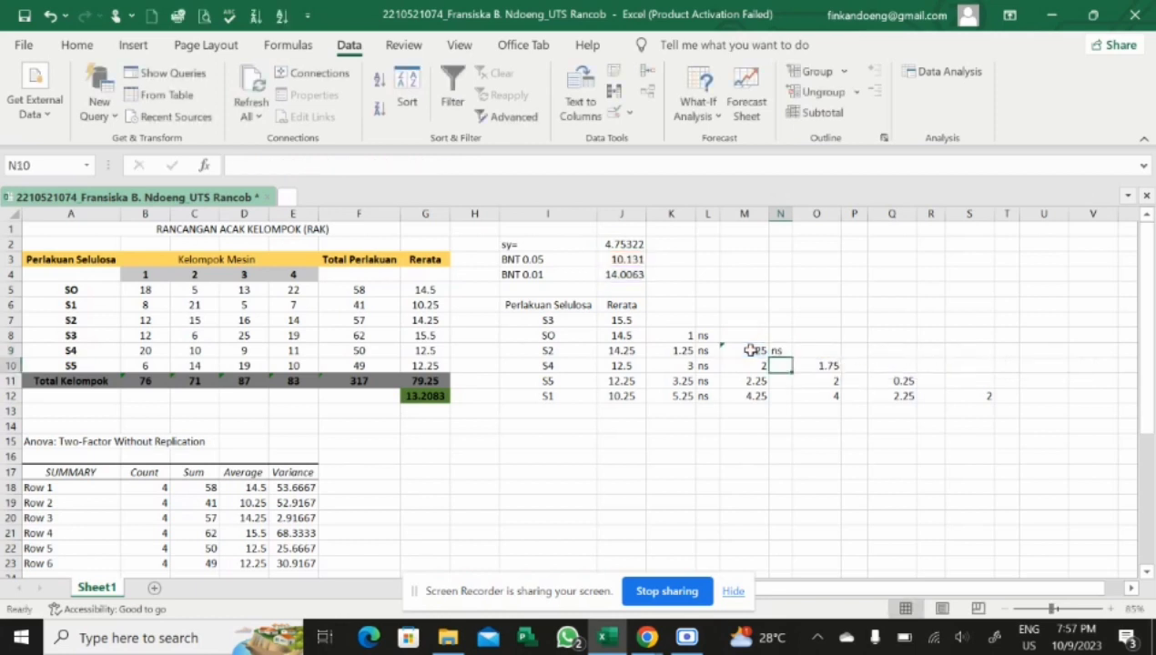
click(783, 351)
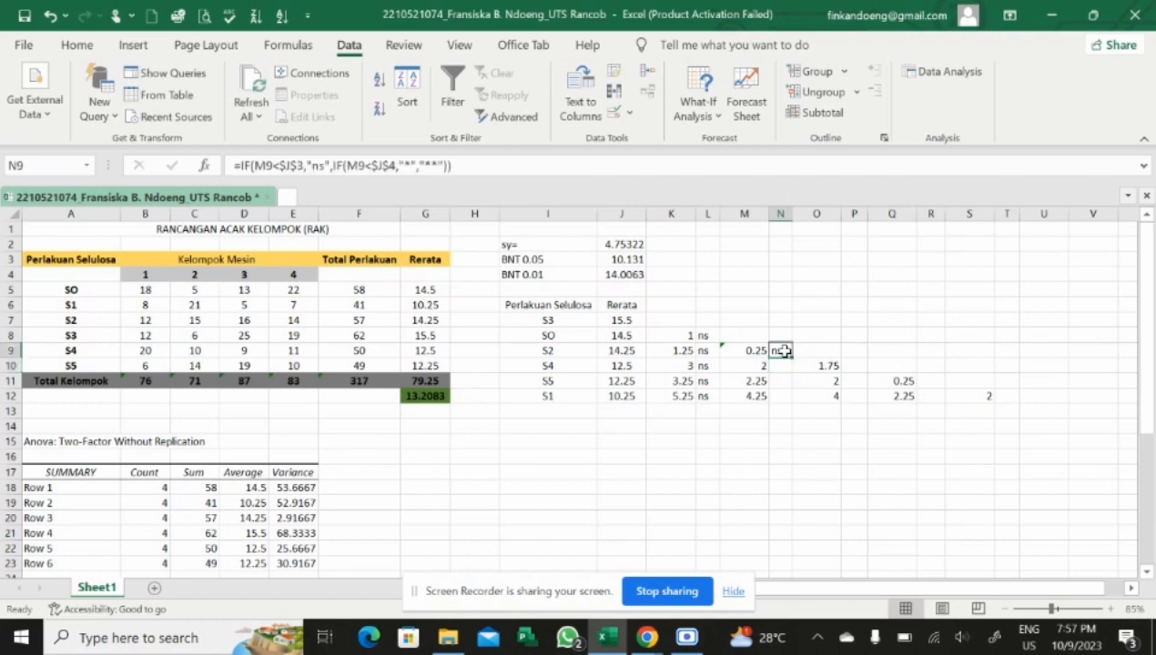
drag(792, 360, 786, 402)
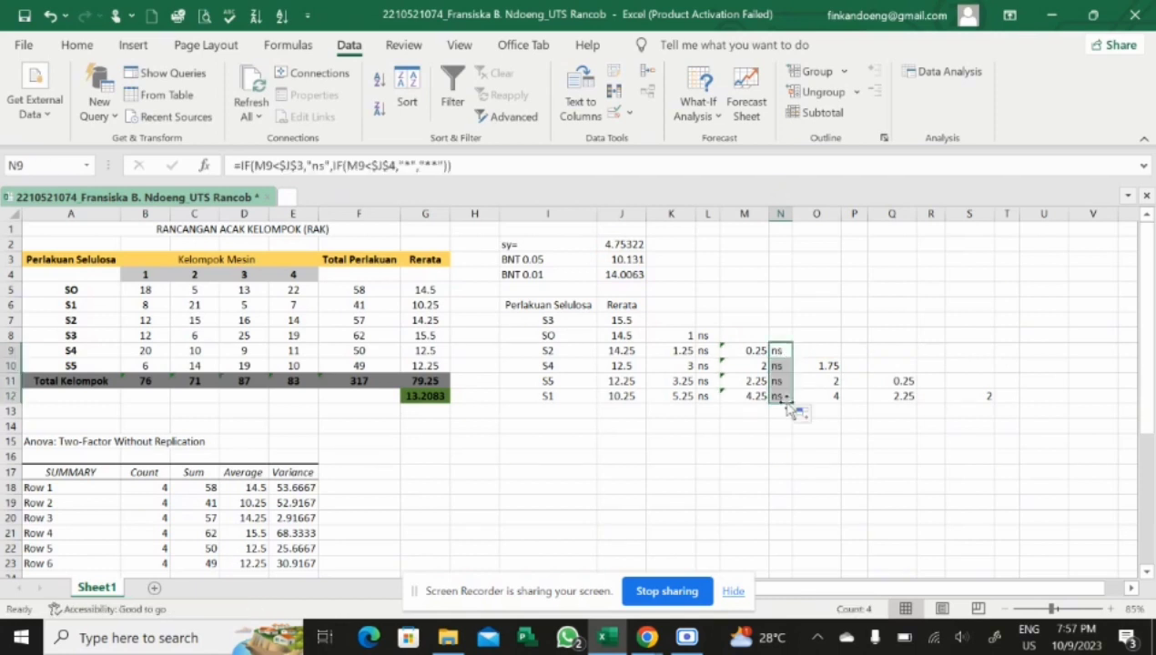
Step: Begin a significance formula in cell P10 that returns "ns" below the BNT 0.05 value: =IF(O10<$J$3,"ns",
click(859, 365)
text(=IF)
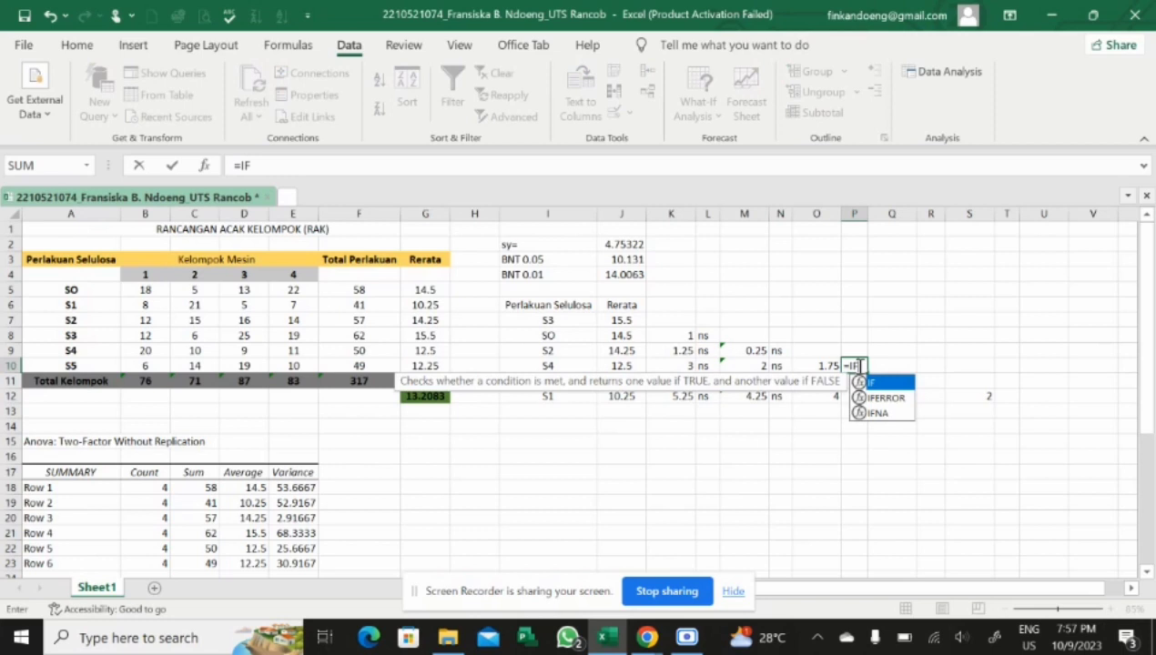
text(()
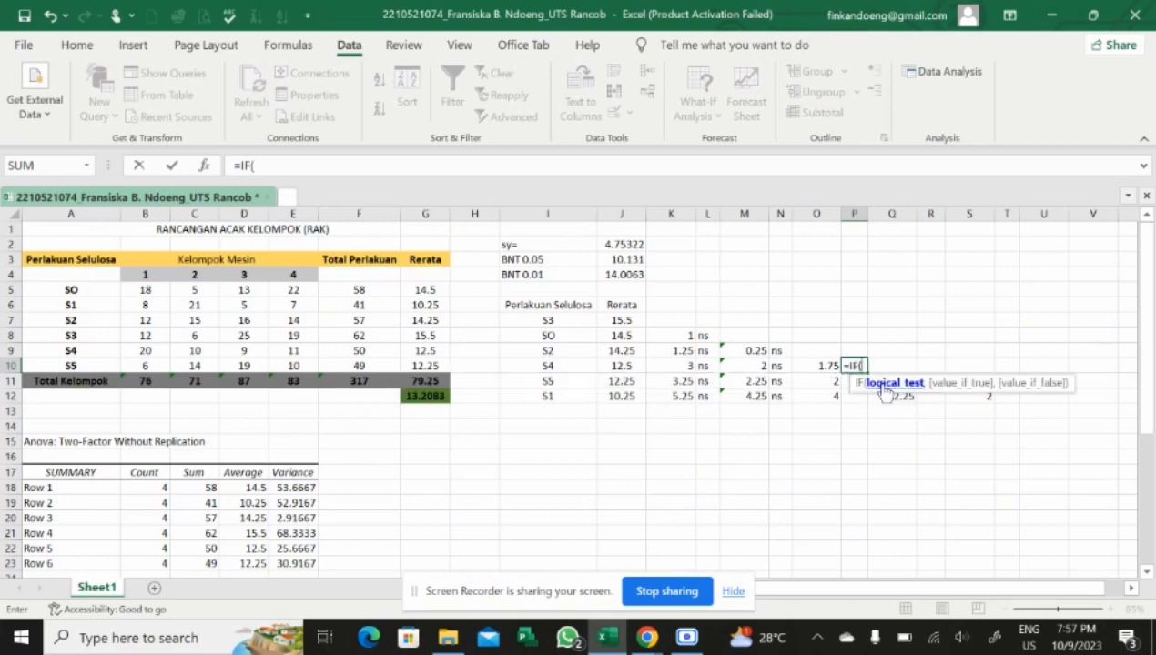
click(817, 365)
text(<)
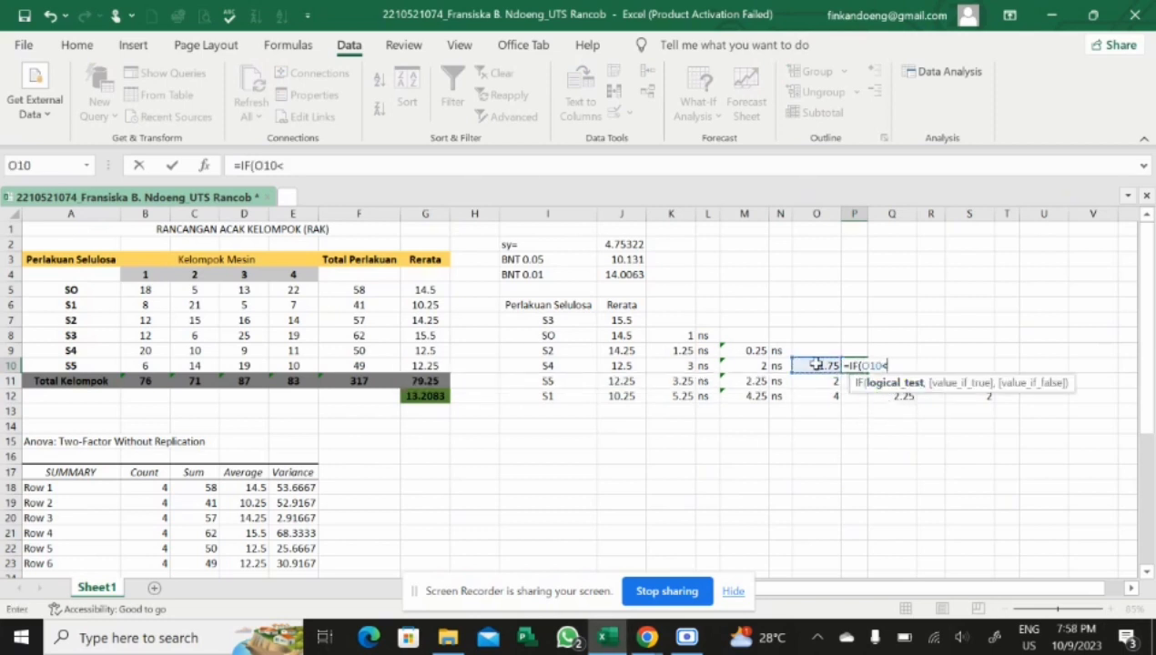
text($J$3,)
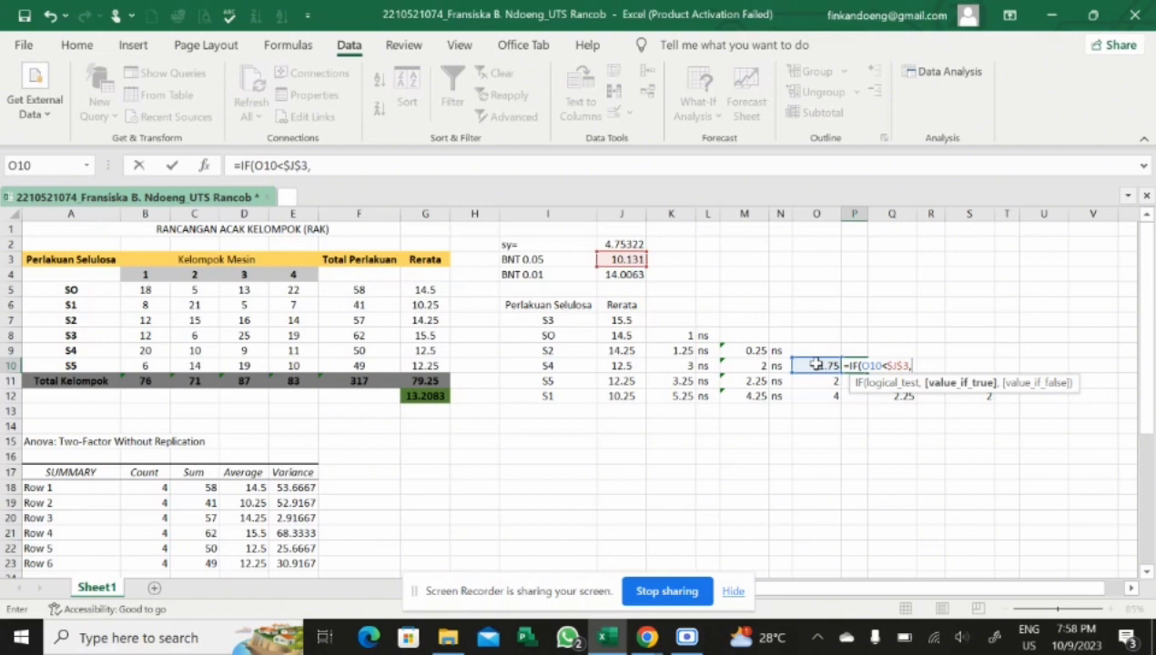
text("ns)
text(")
text(,)
Step: Complete the P10 formula with the nested test IF(O10<$J$4,"*","**")) and fill it down to P12
text(IF)
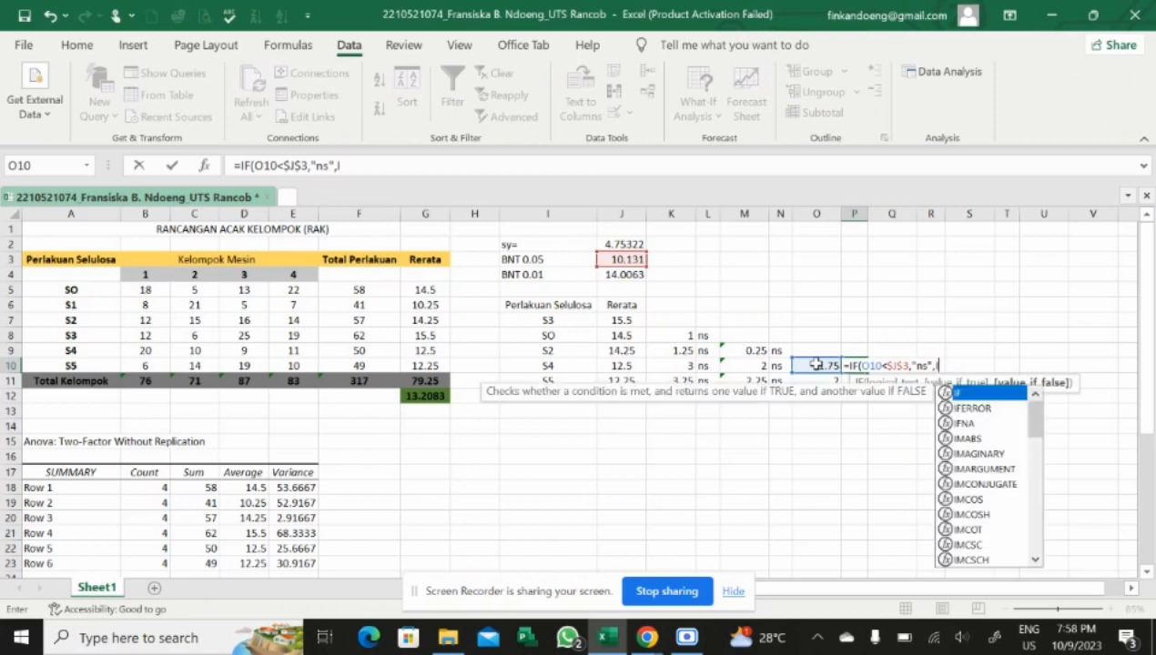
text(()
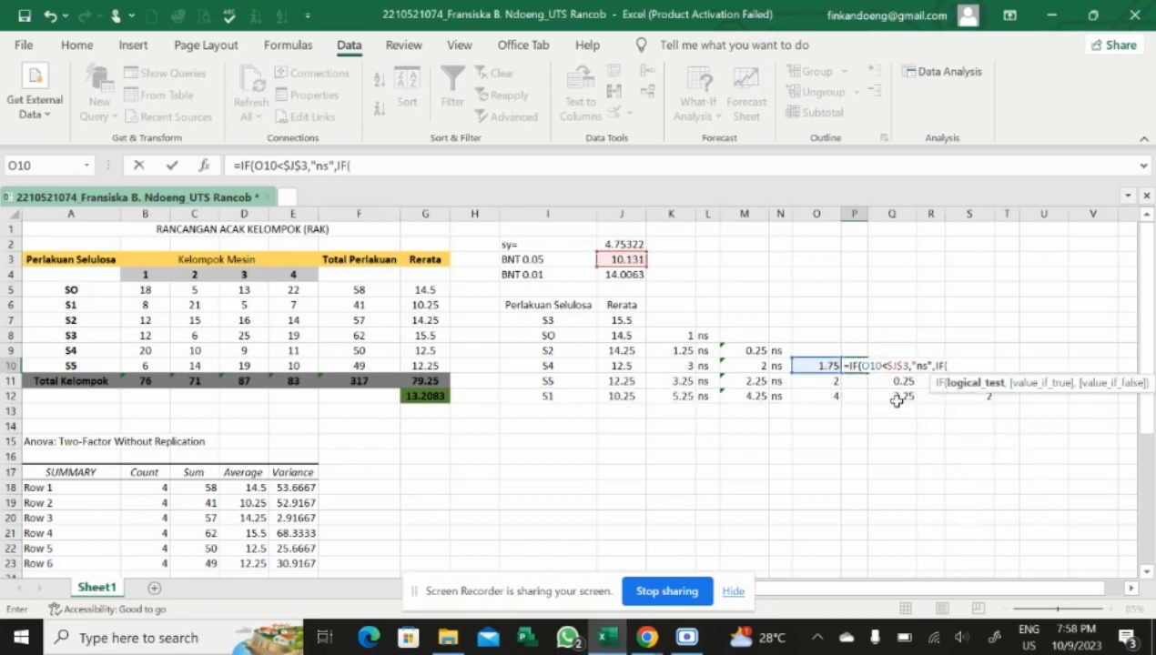
click(828, 365)
text(<)
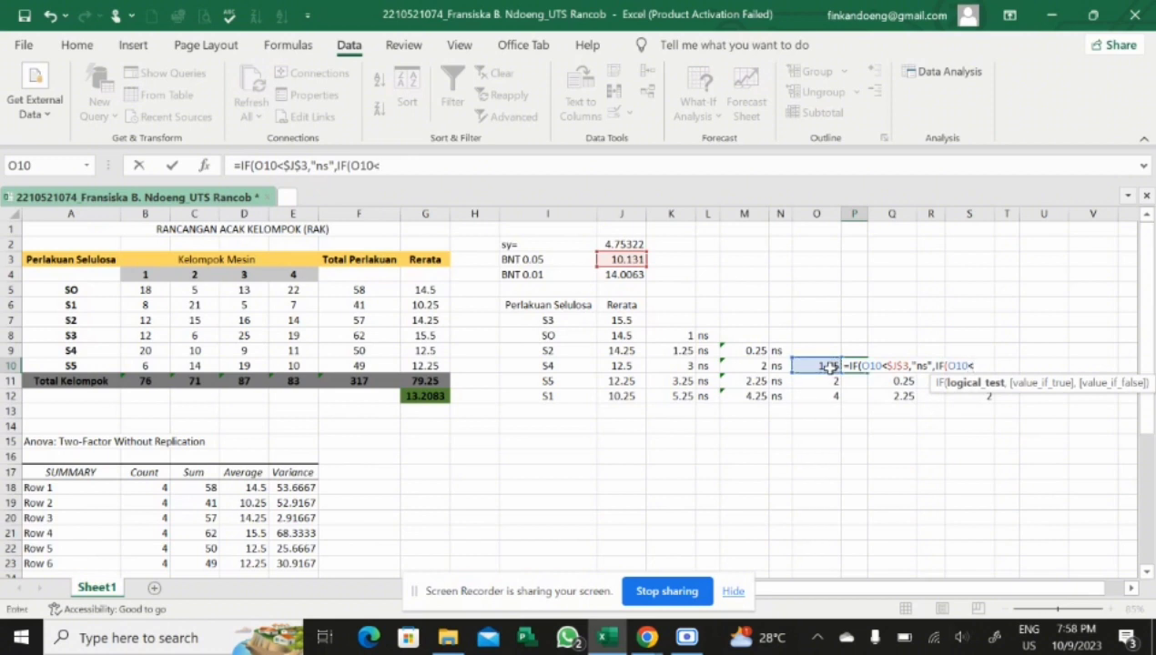
text($J$4,)
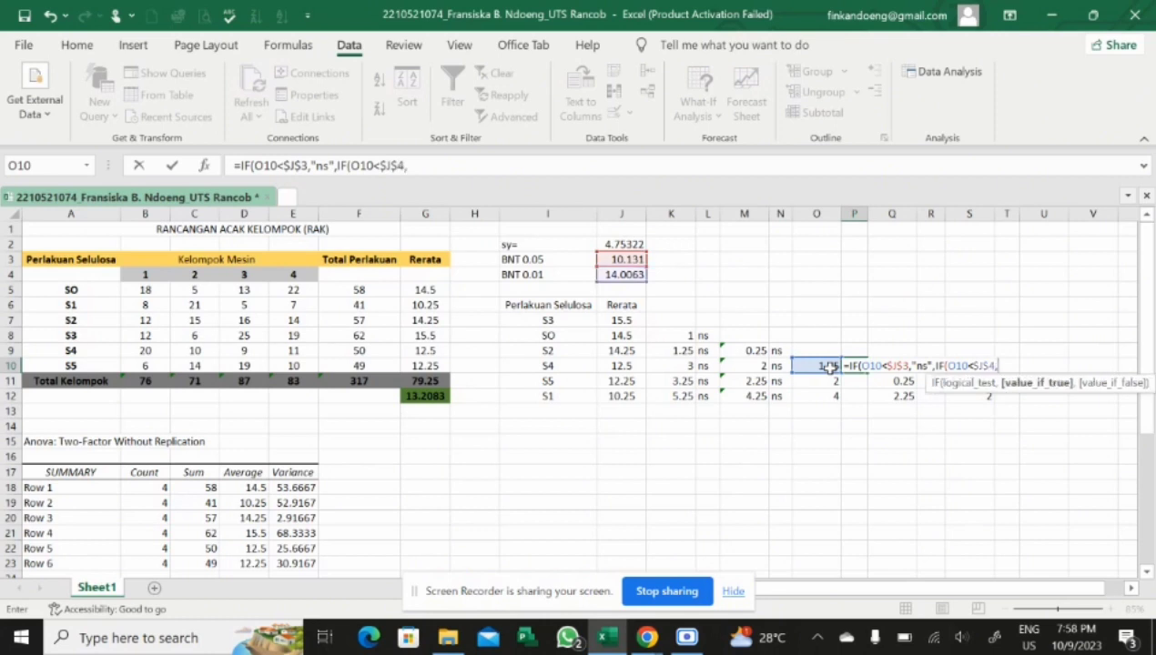
text("*","*)
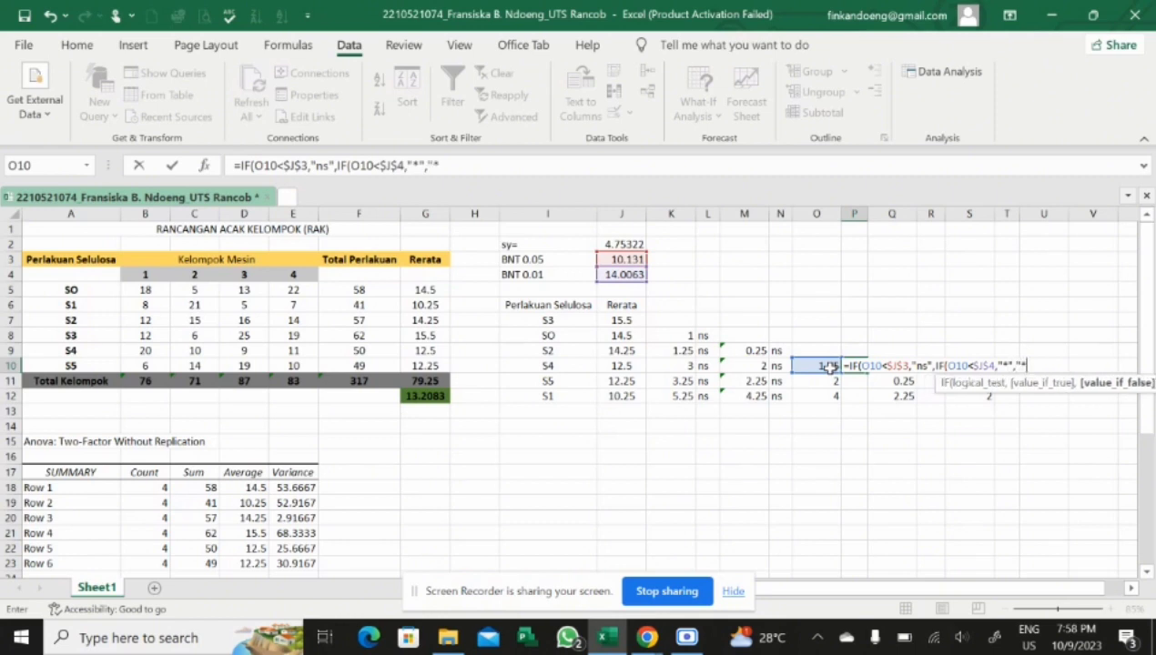
text(*")
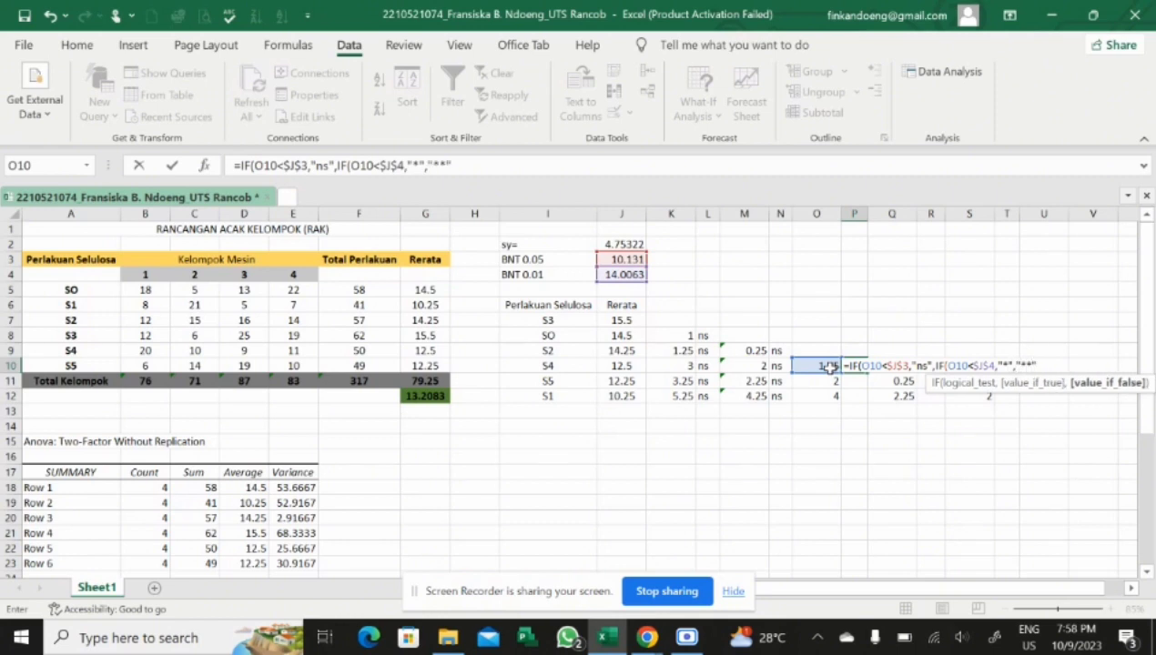
text()))
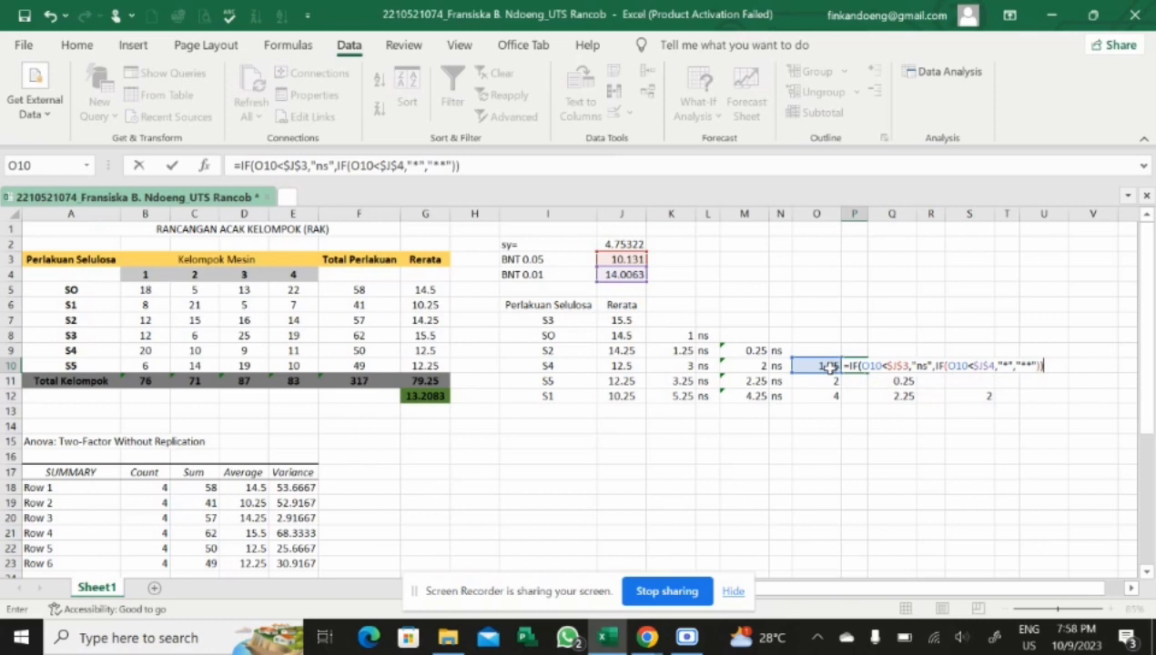
key(Return)
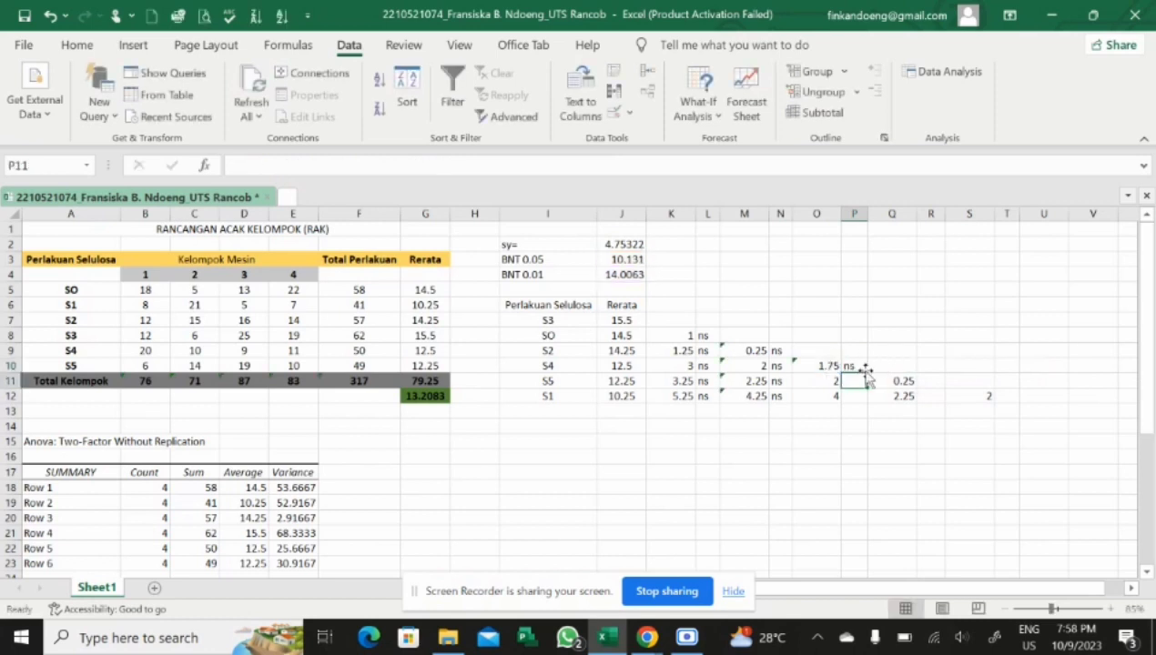
click(861, 366)
drag(865, 376, 864, 397)
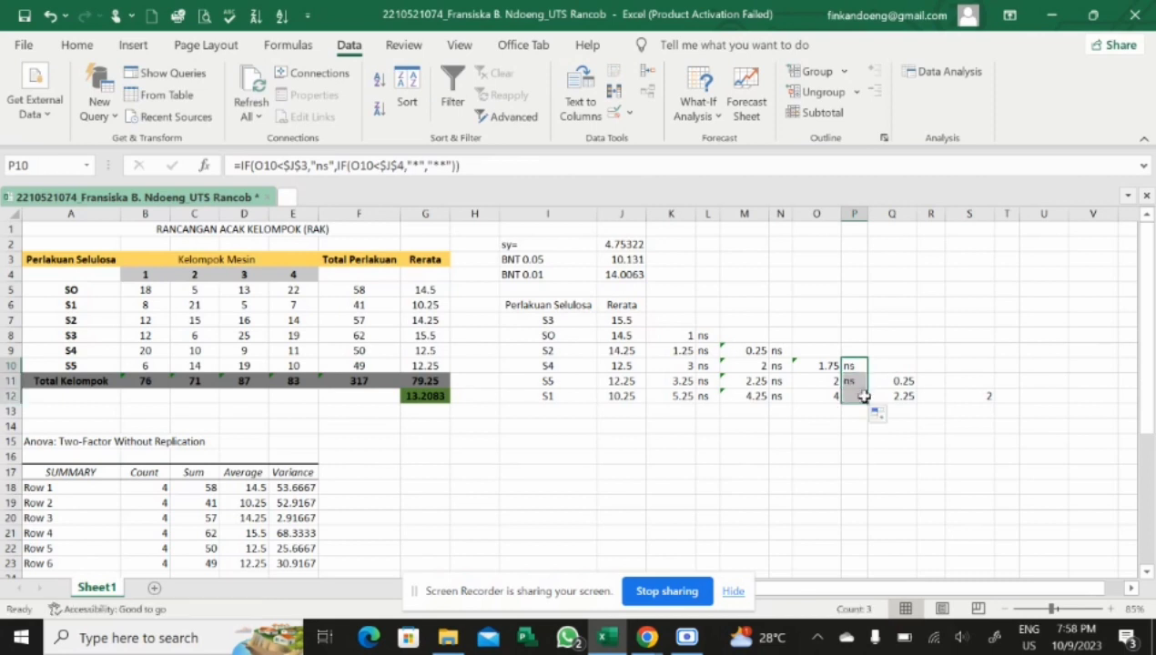
Step: Begin a significance formula in cell R11 that returns "ns" below the BNT 0.05 value: =IF(Q11<$J$3,"ns",
click(933, 382)
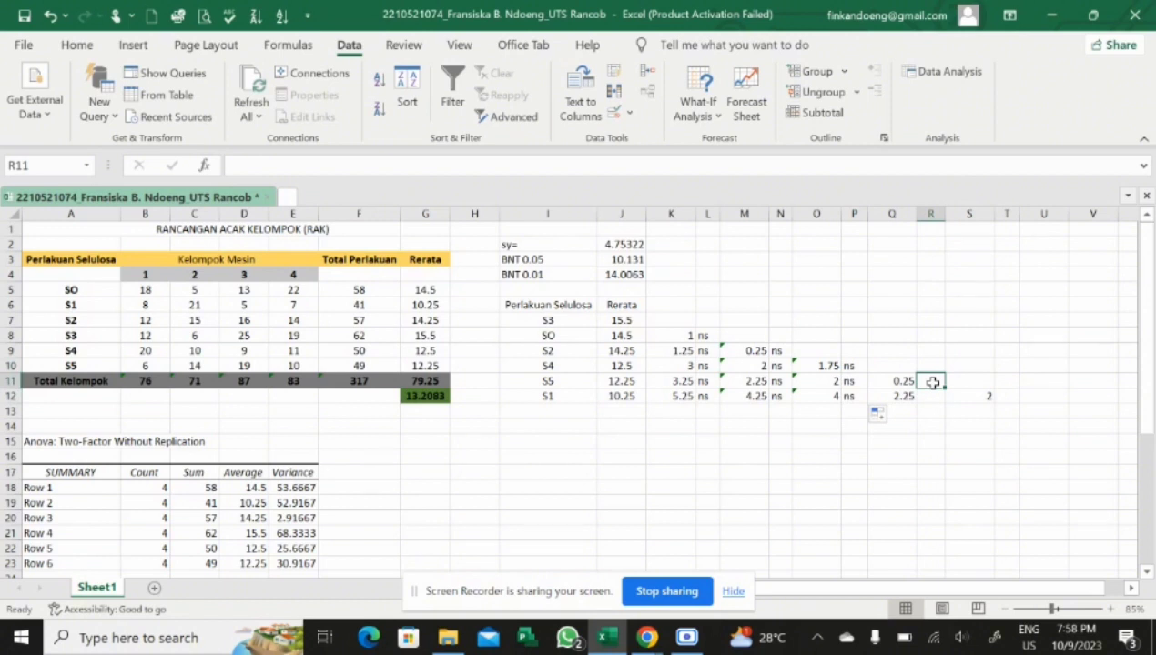
text(=IF)
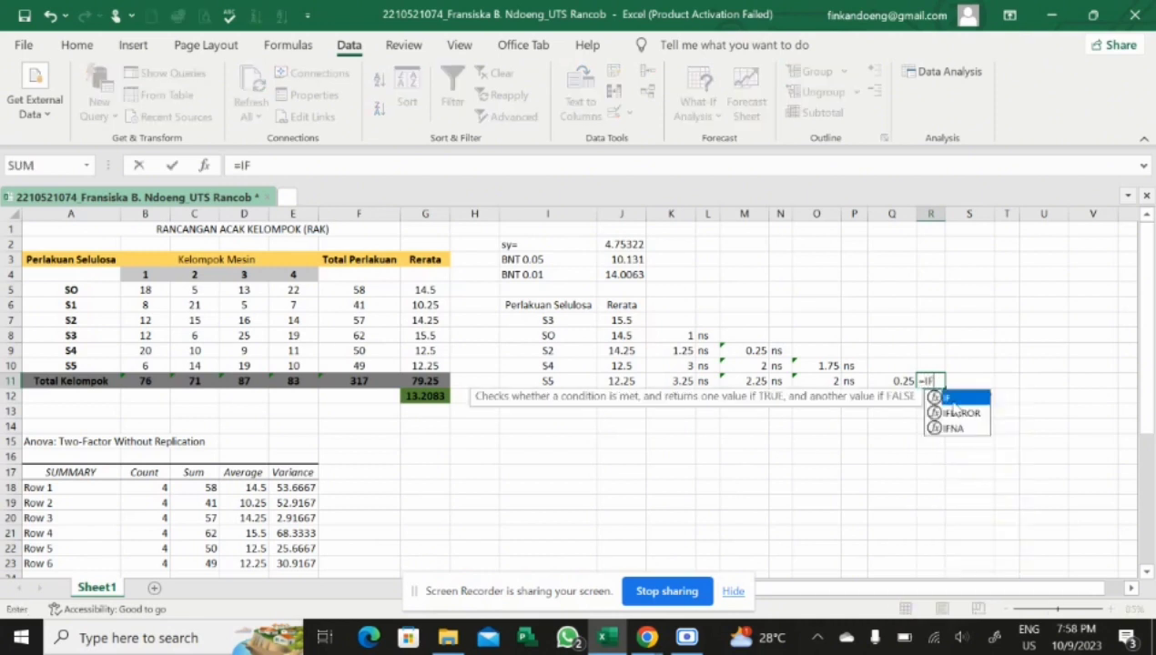
text(()
click(911, 379)
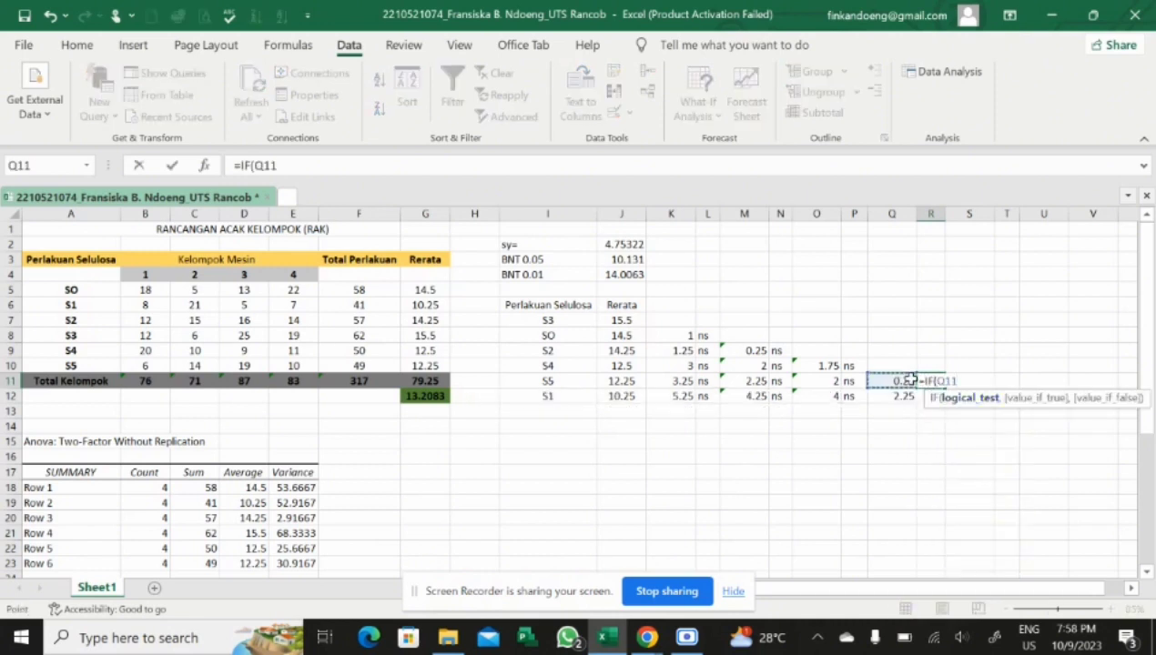
text(<$J$3,)
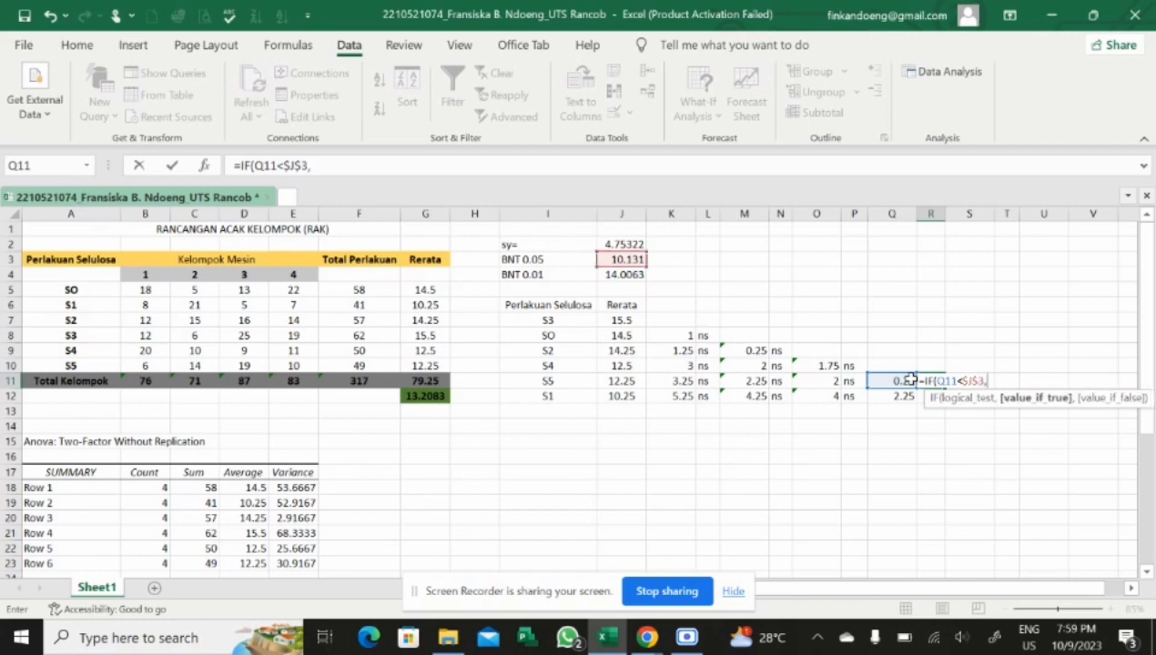
text("ns",)
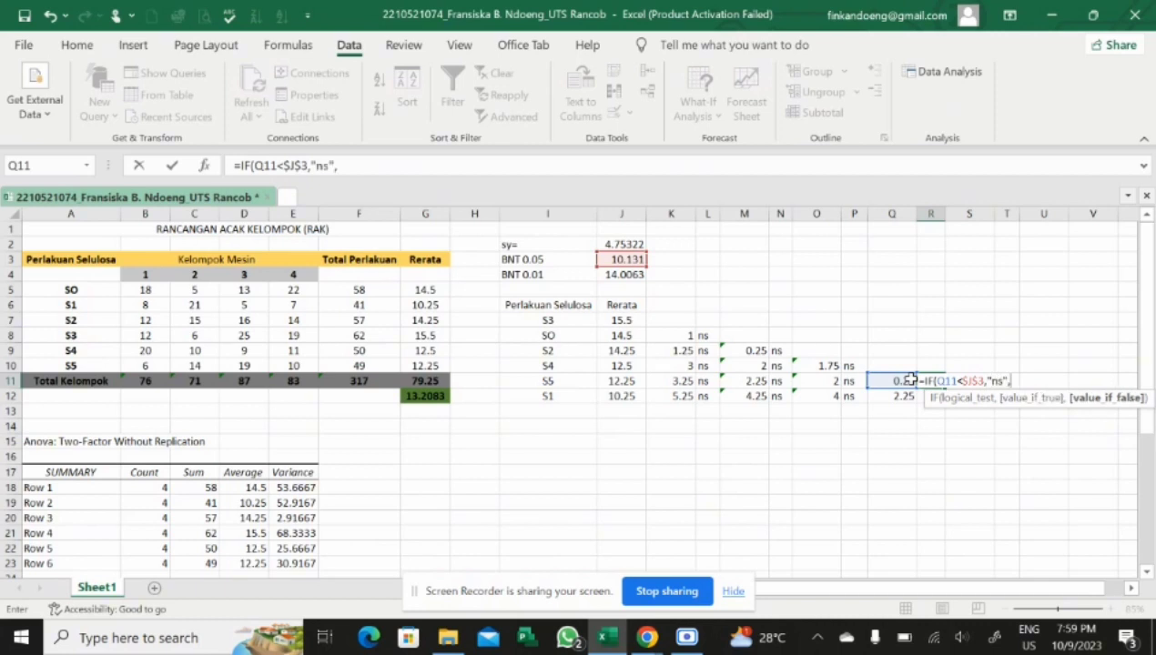
Step: Add a nested test to the R11 formula comparing Q11 with the BNT 0.01 value: IF(Q11<$J$4,
text(IF)
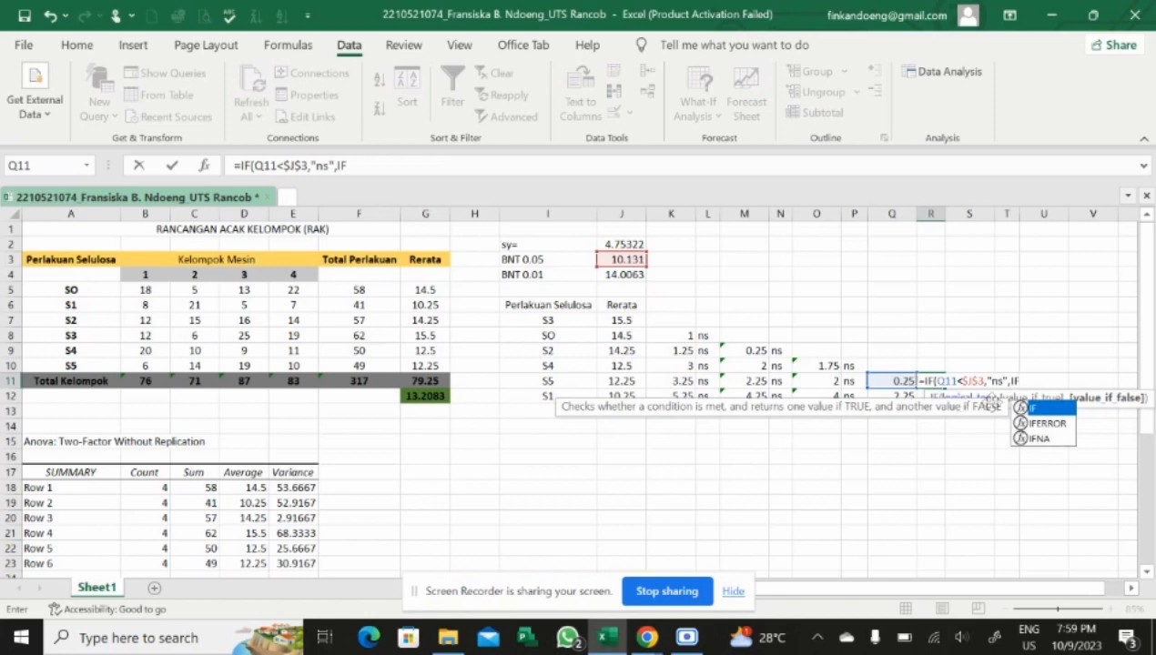
double_click(1056, 409)
click(1054, 412)
key(BackSpace)
key(BackSpace)
key(BackSpace)
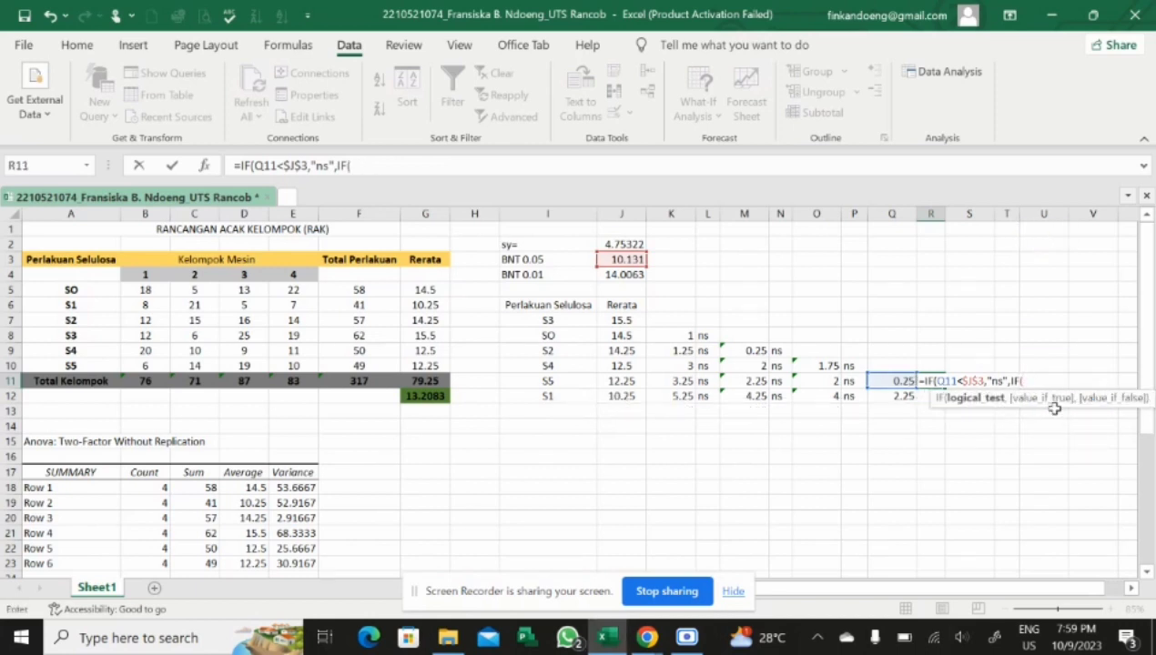
click(898, 382)
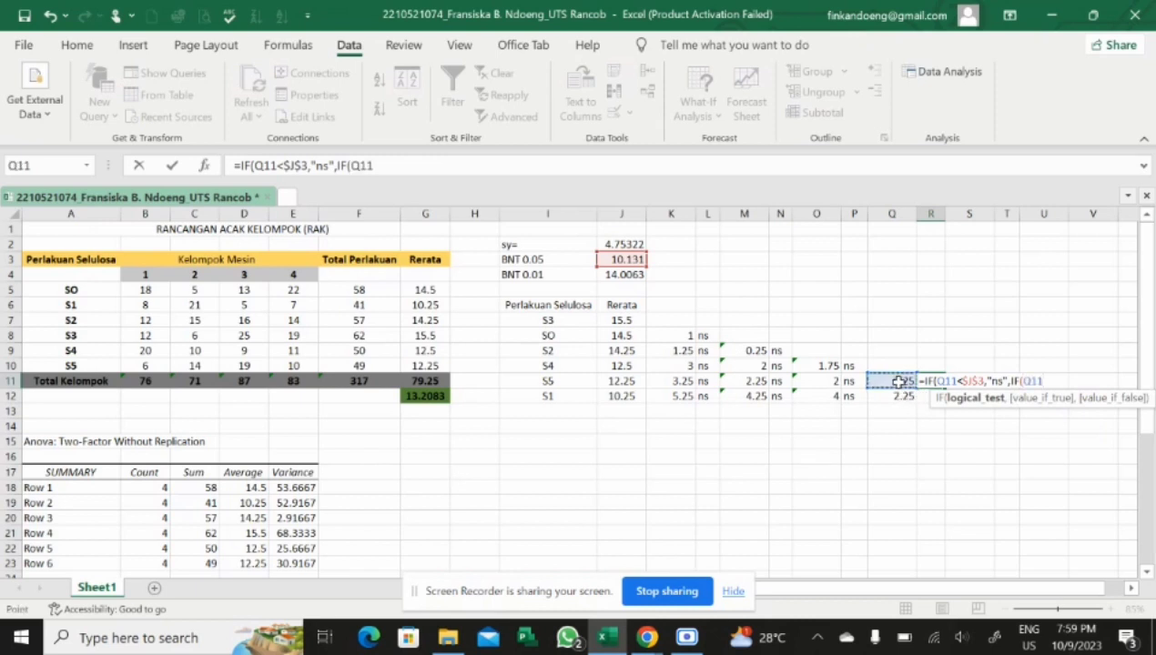
text(<$J$4,")
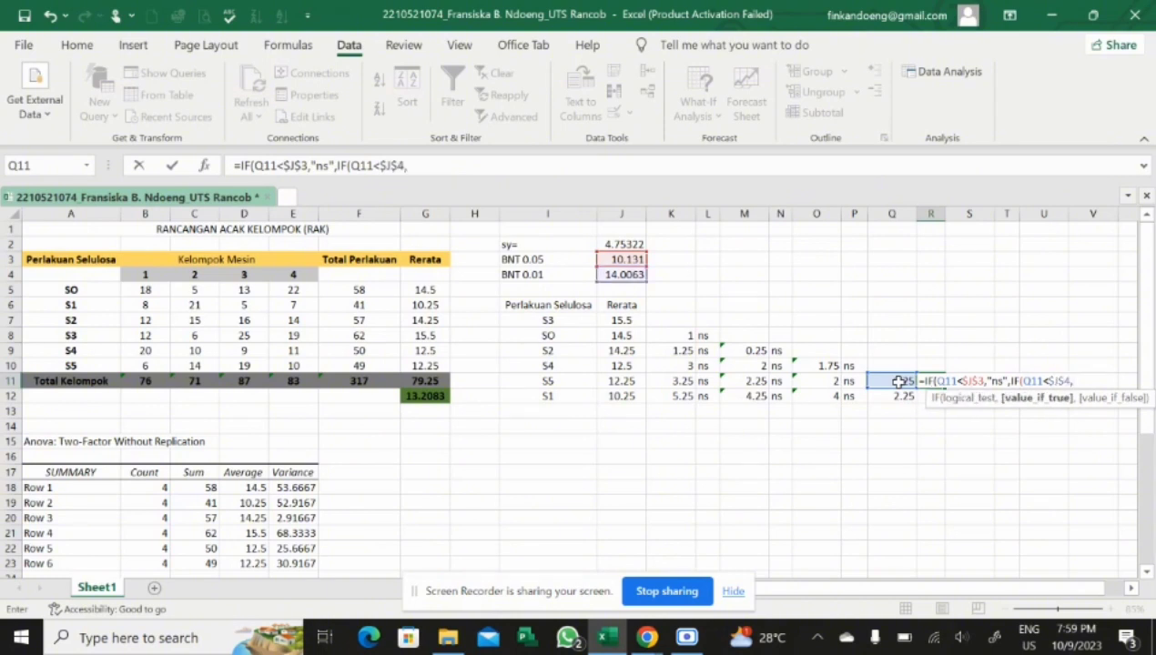
Step: Finish the R11 formula with the results "*" and "**", close both IF functions, and fill it down to R12
text(*",")
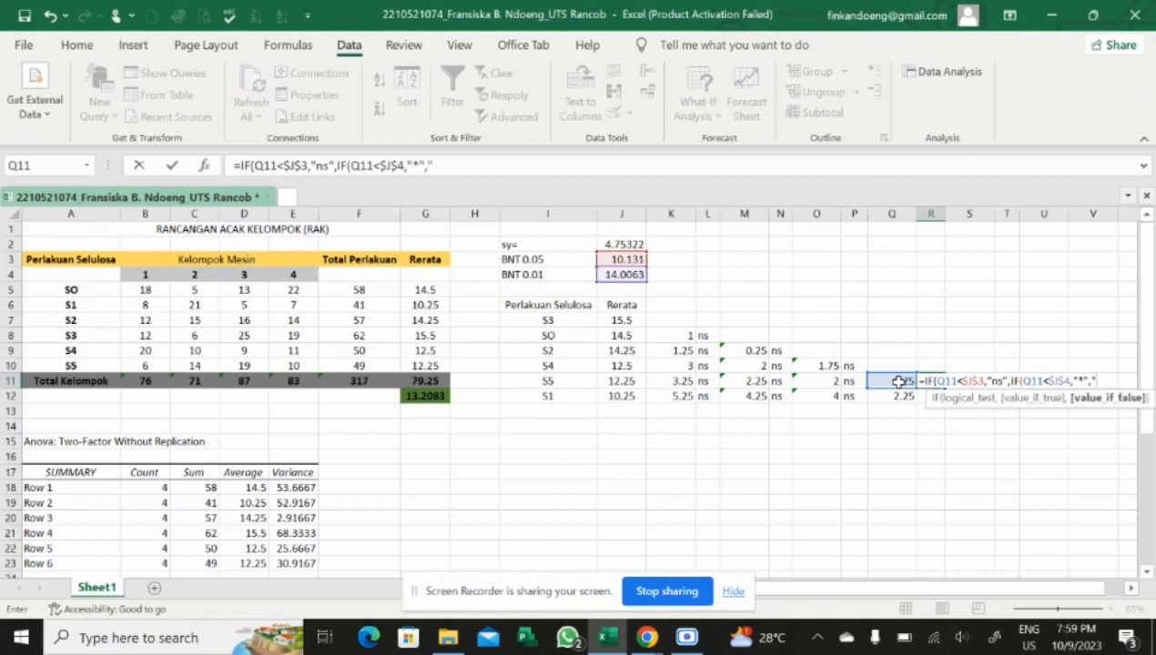
text(*8")
text(0)
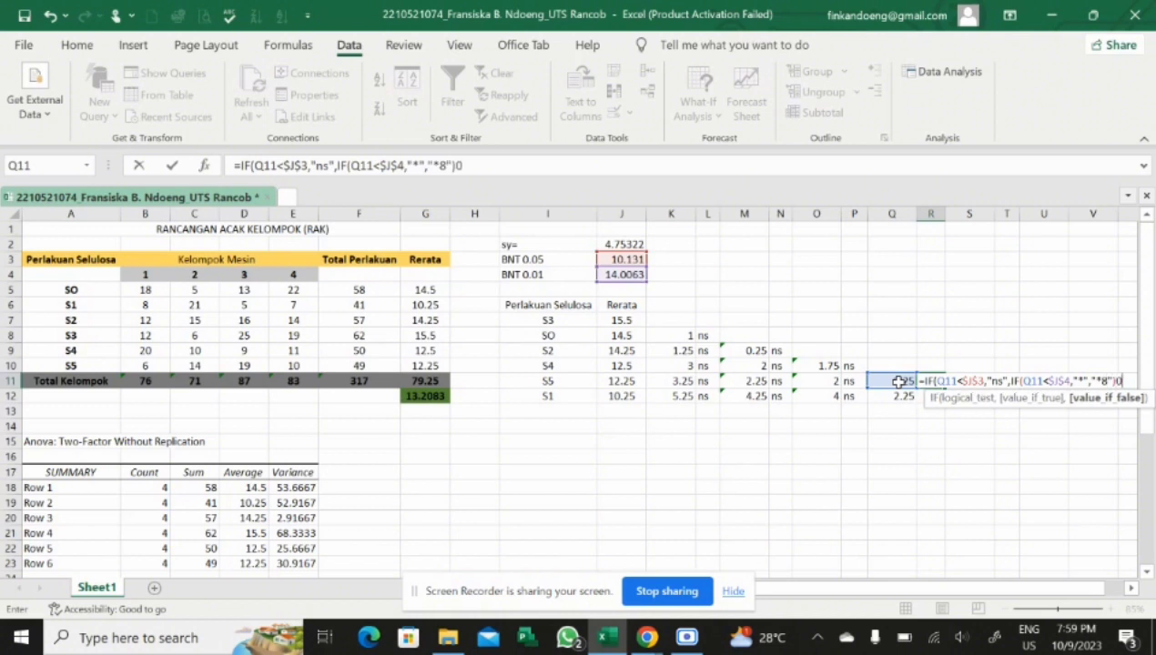
key(BackSpace)
key(BackSpace)
key(BackSpace)
key(BackSpace)
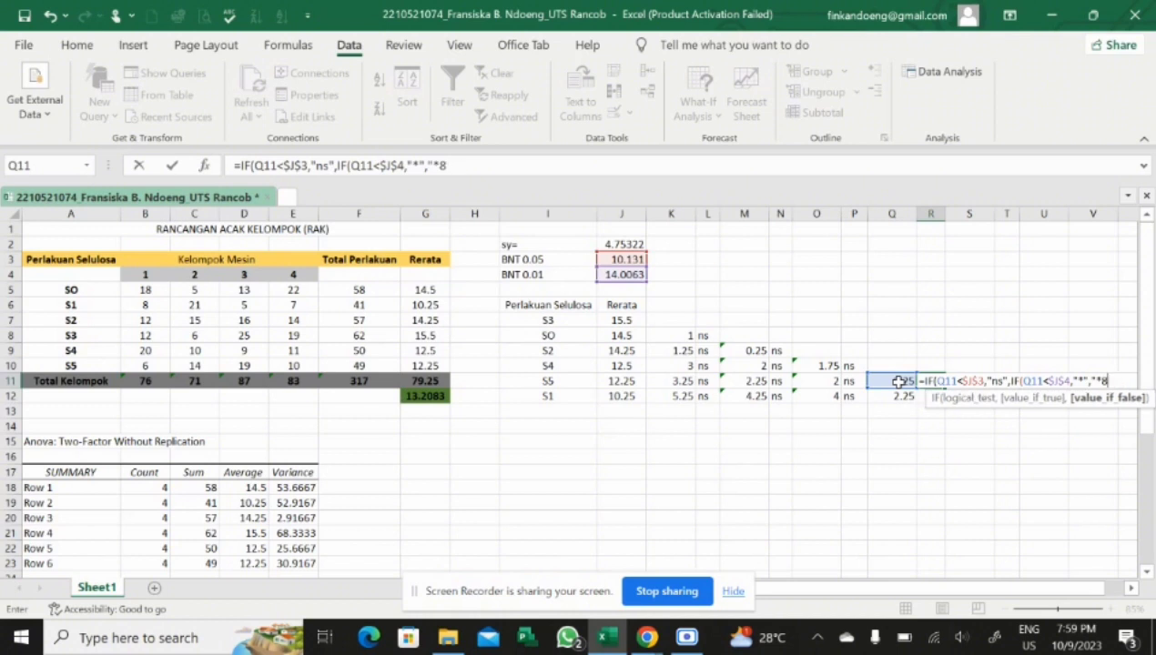
text(*"))
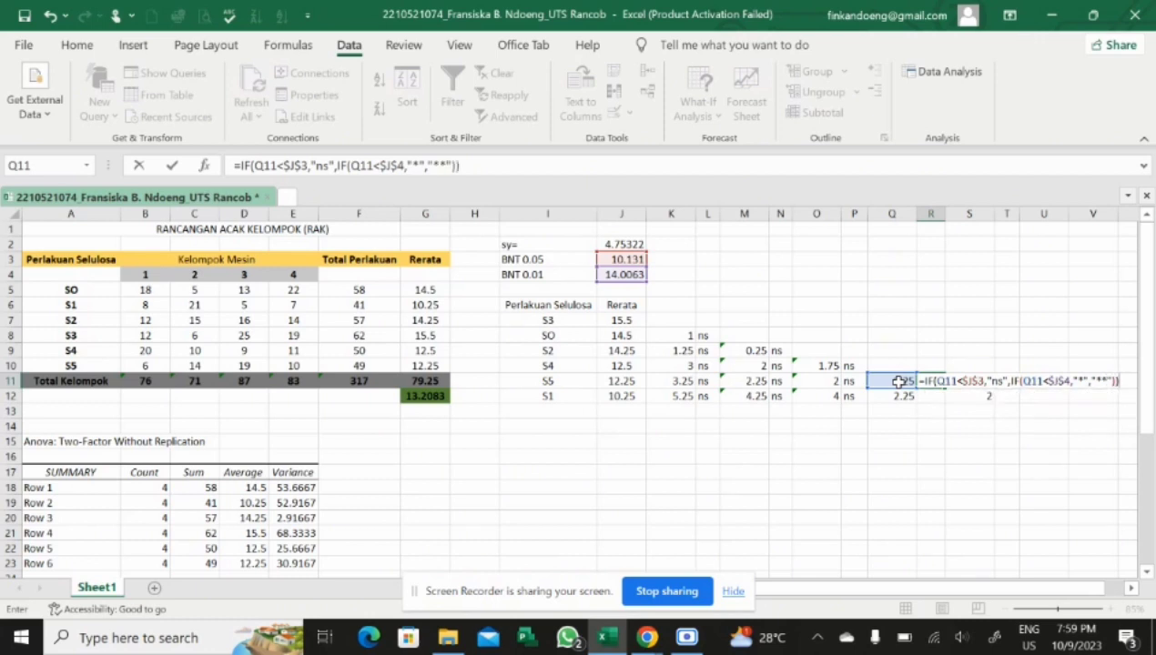
key(Return)
click(937, 383)
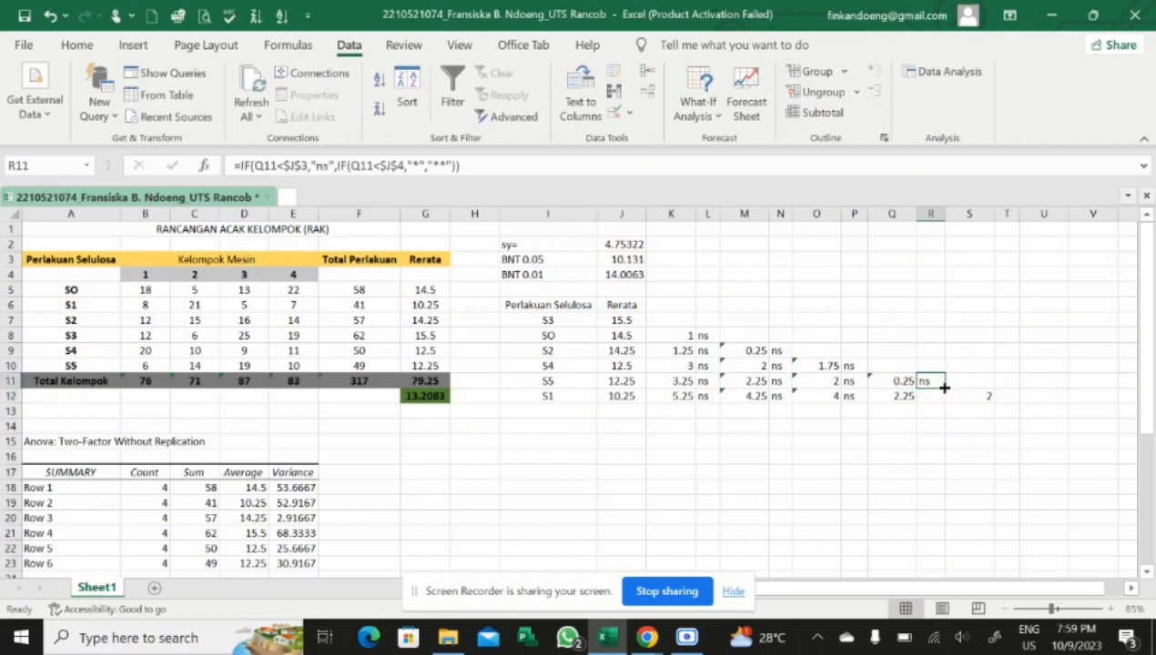
drag(943, 396, 943, 404)
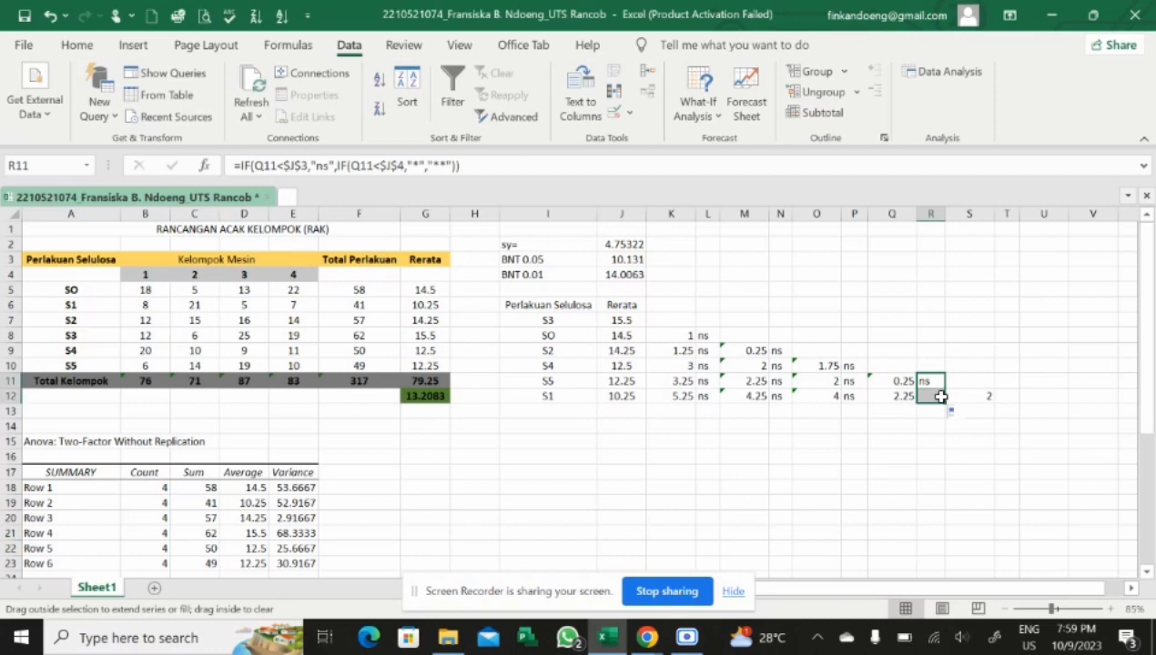
Step: Begin a significance formula in cell T12 that returns "ns" below the BNT 0.05 value: =IF(S12<$J$3,"ns",
click(1000, 395)
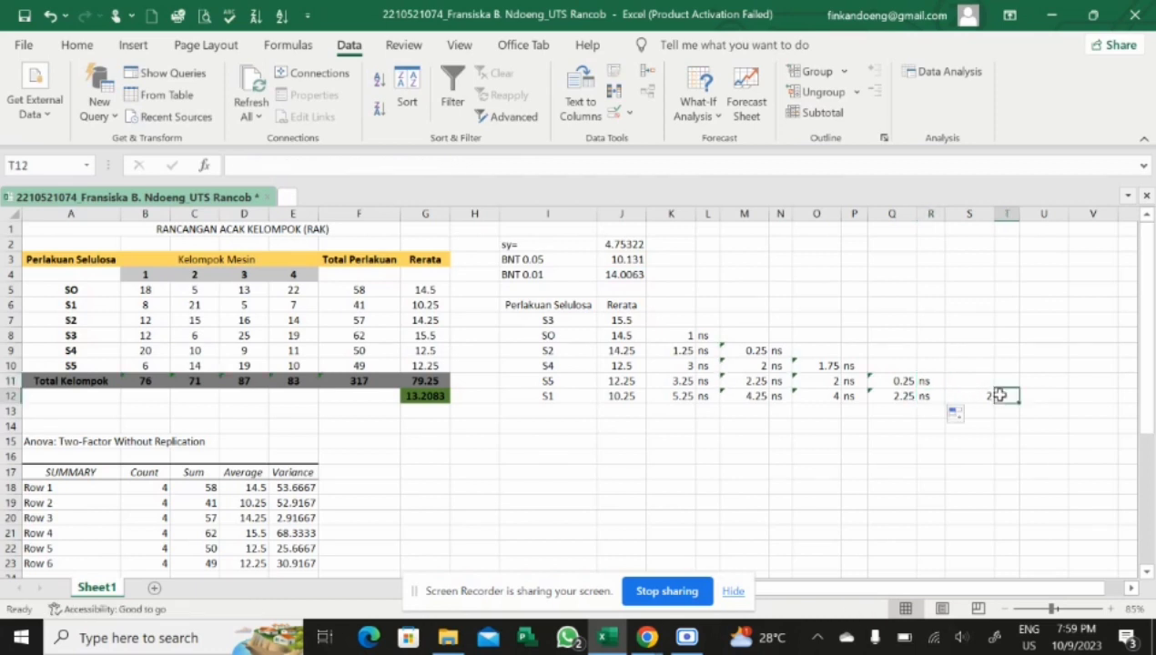
text(=IF)
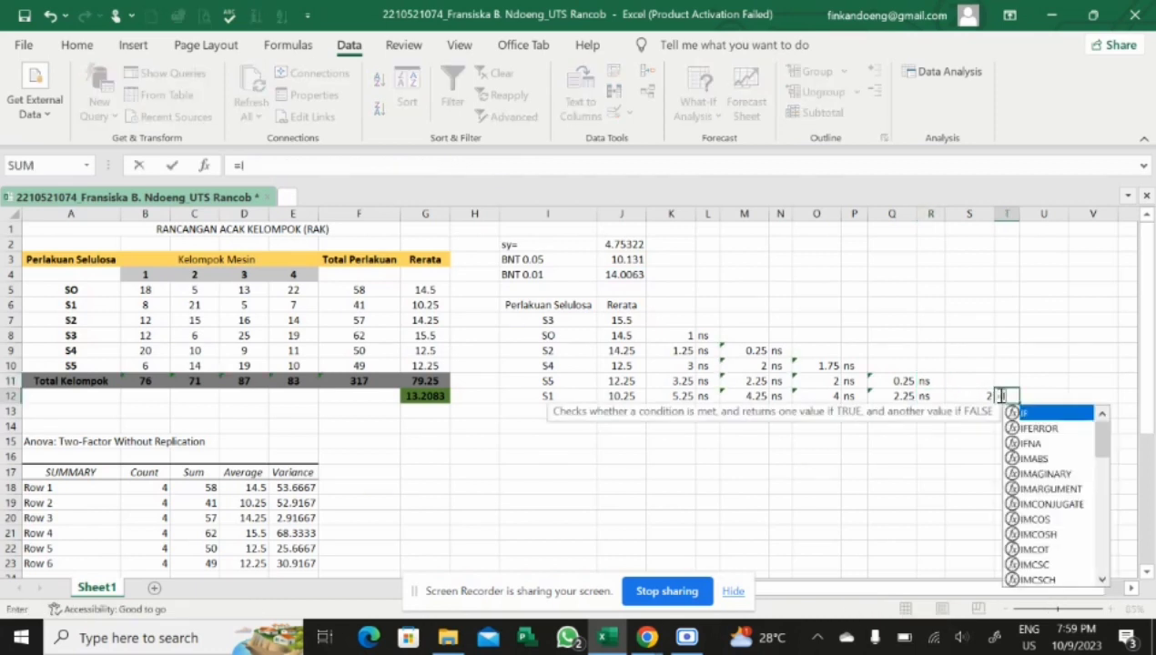
double_click(1025, 414)
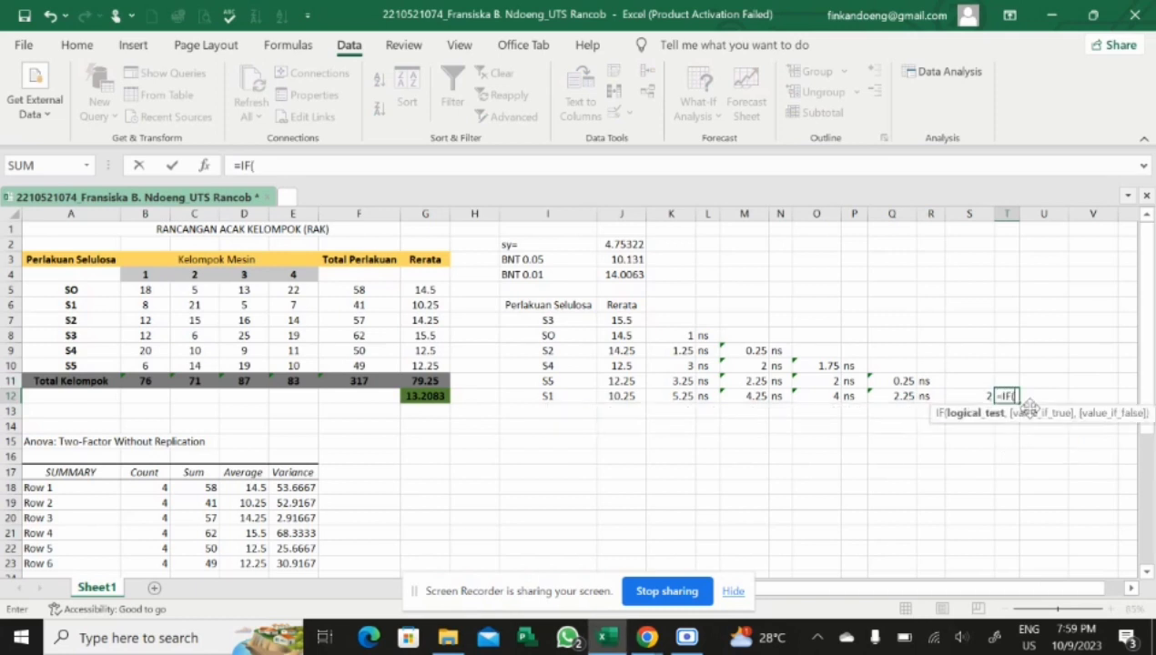
click(971, 396)
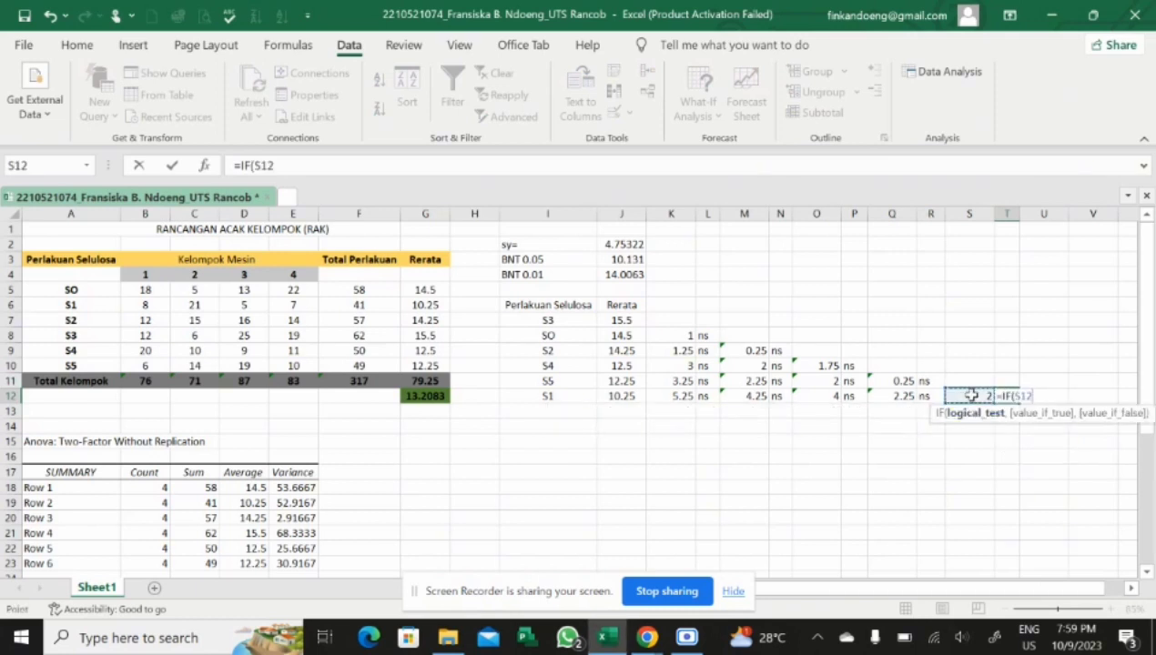
text(<$J$3)
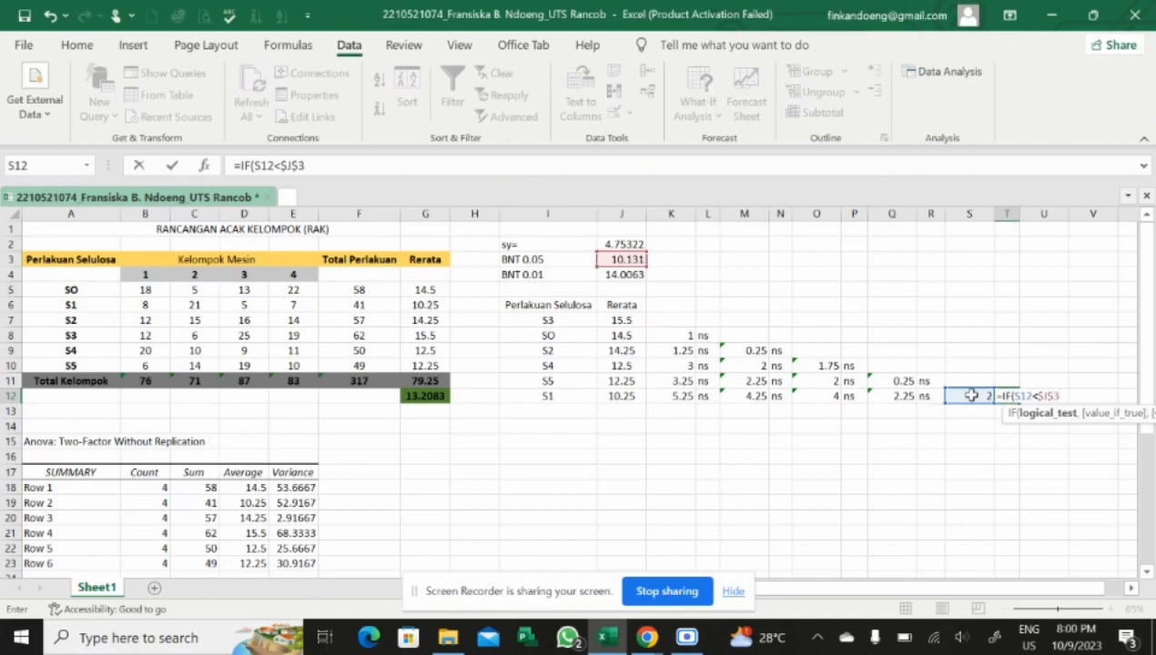
text(,")
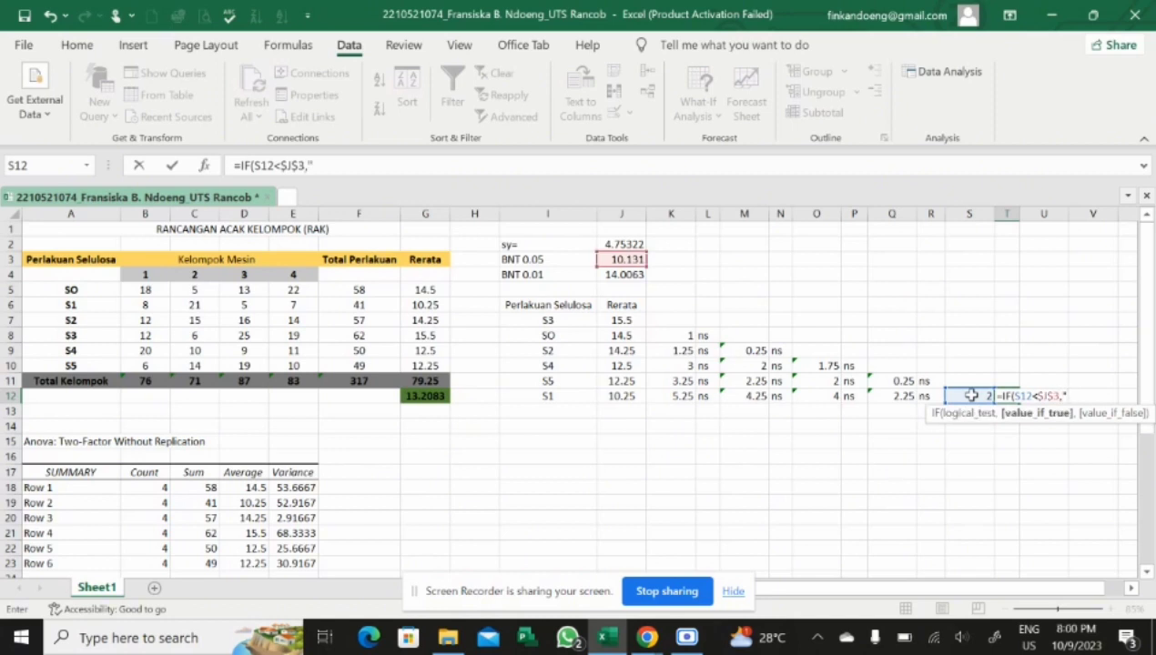
text(ns",)
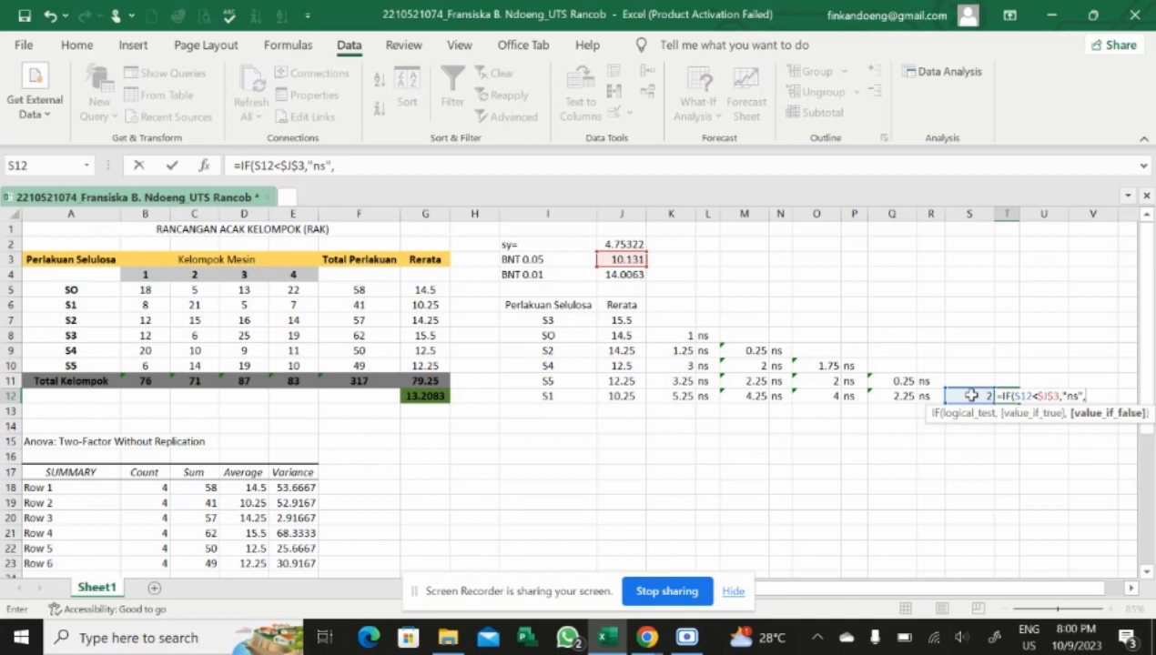
Step: Complete the T12 formula with the nested test IF(S12<$J$4,"*","**") and close both IF functions
text(IF()
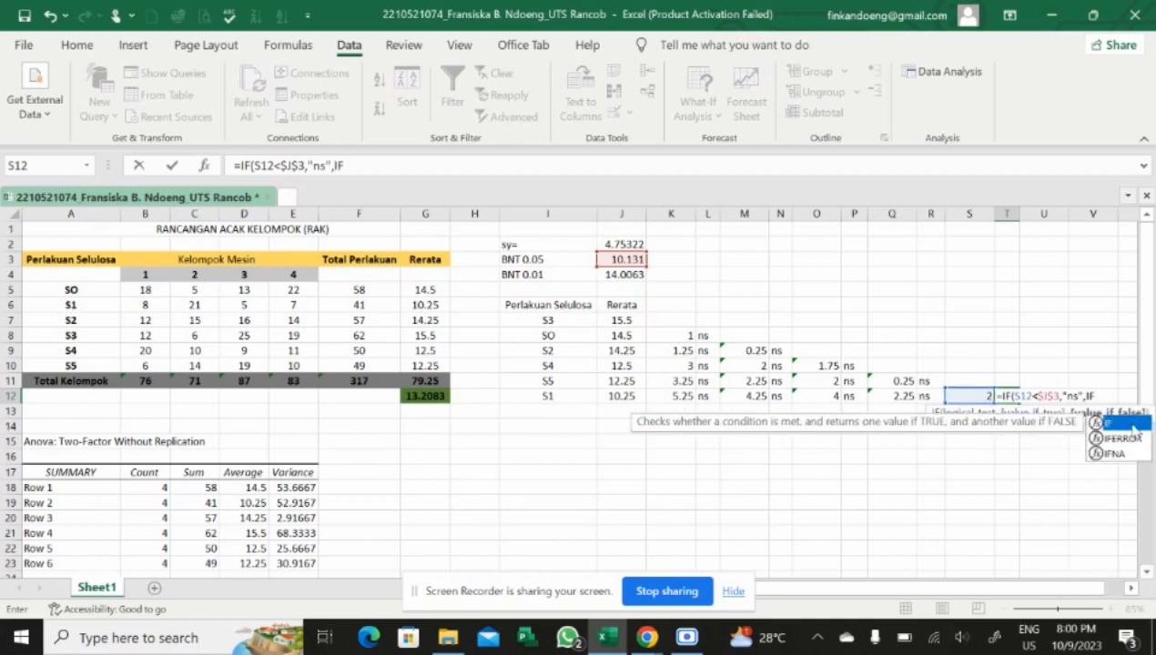
double_click(1129, 424)
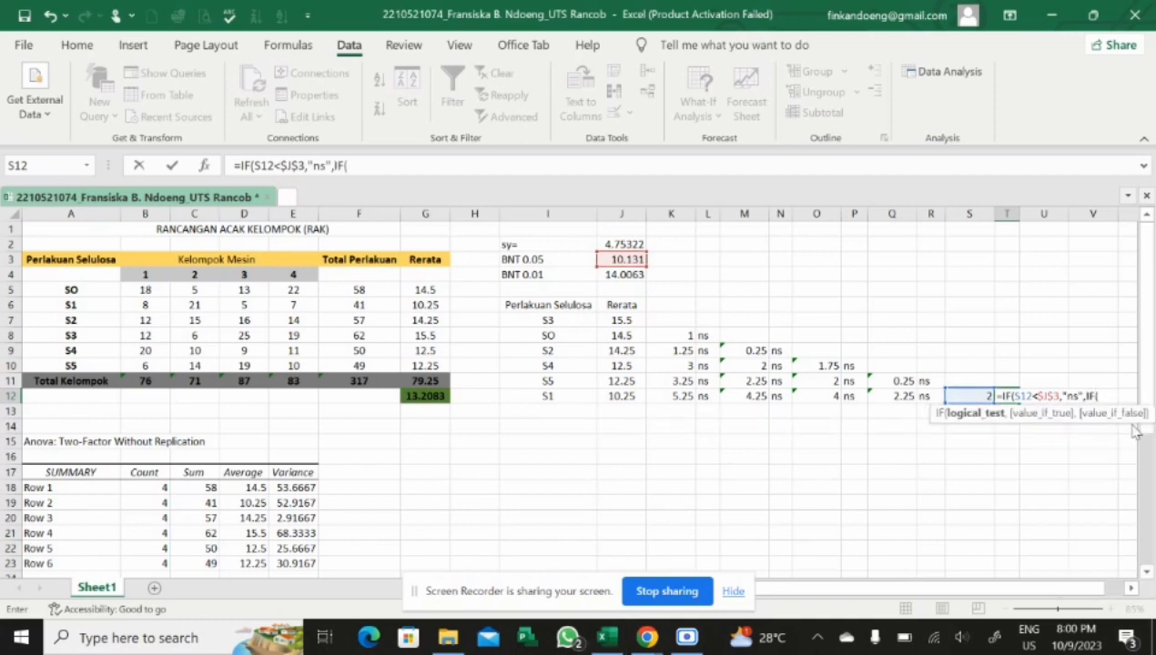
click(984, 397)
text(<)
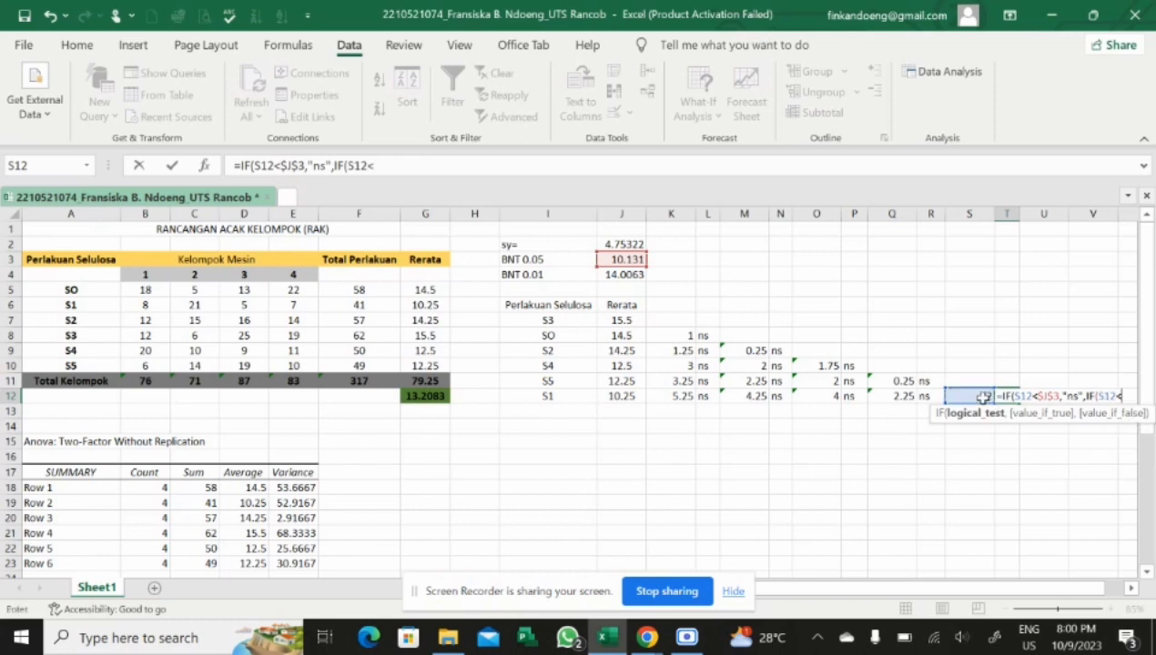
text($J$4)
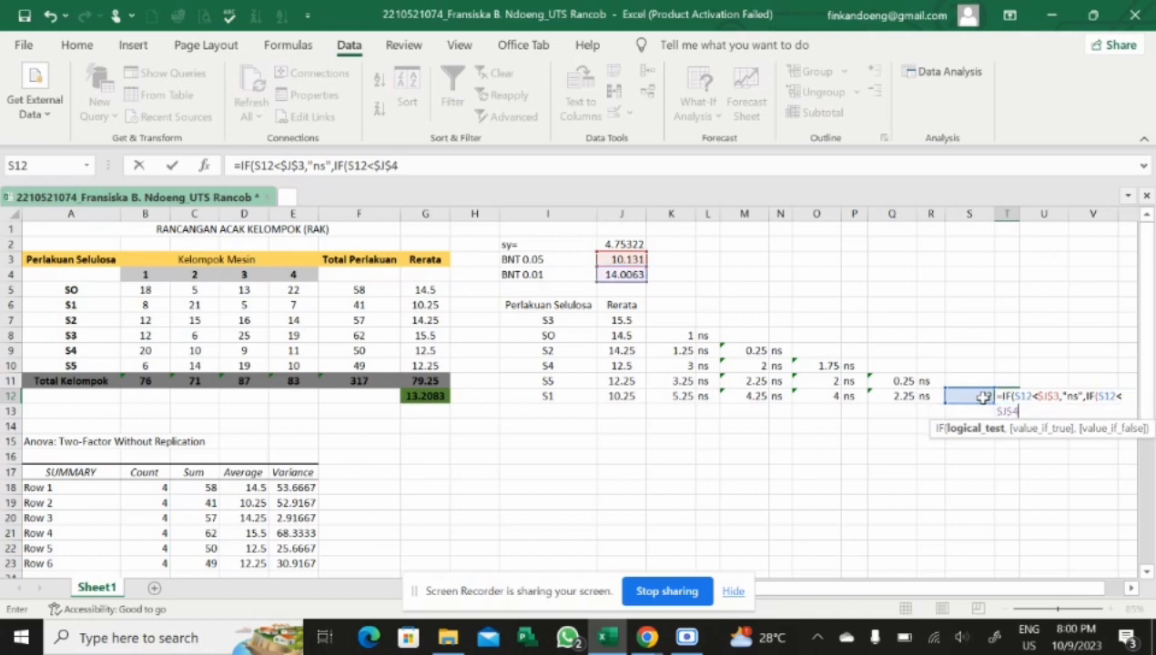
text(,)
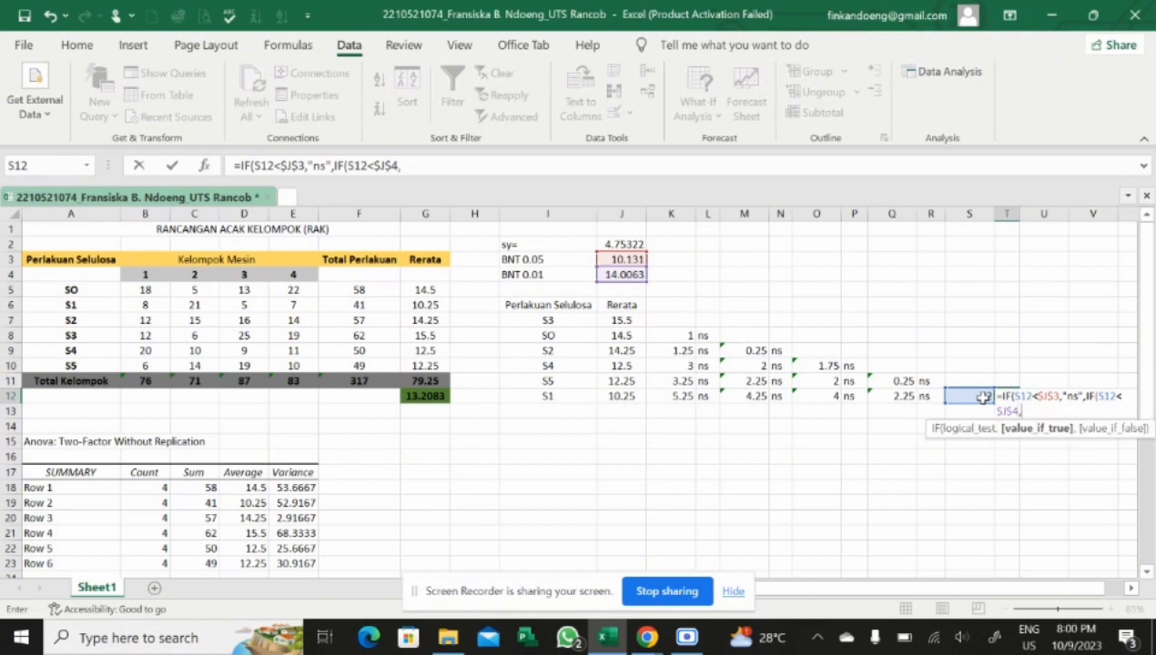
text("*","**")
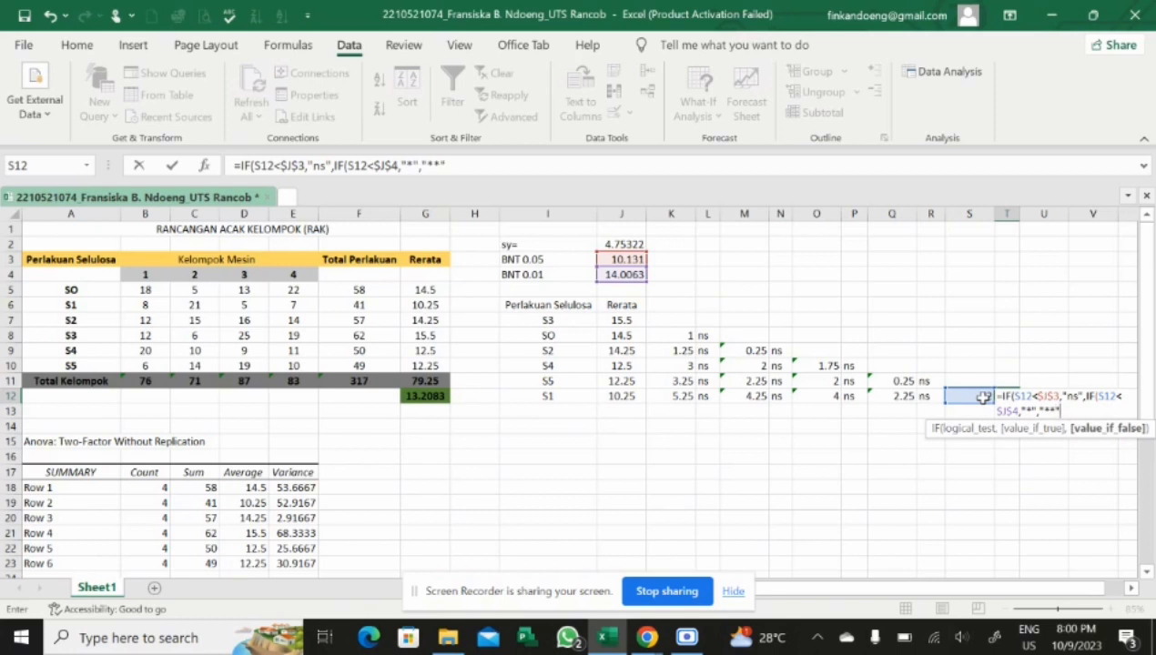
text()))
key(Return)
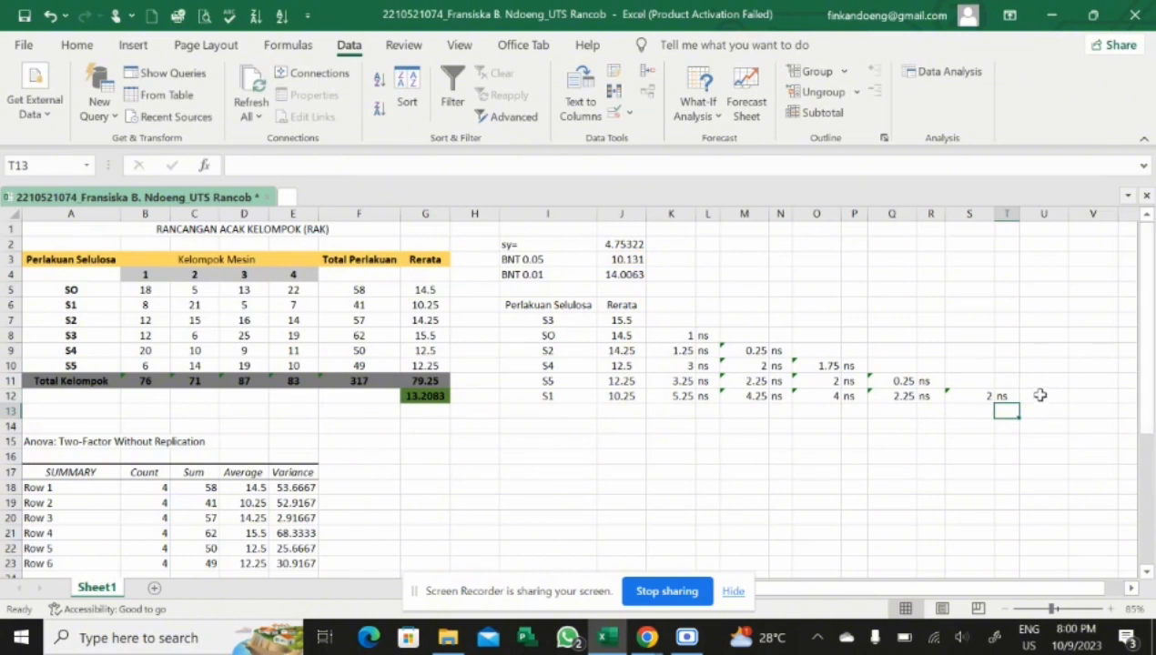
Step: Enter the heading "Notasi" in cell U6, on the header row of the mean comparison table
click(1038, 306)
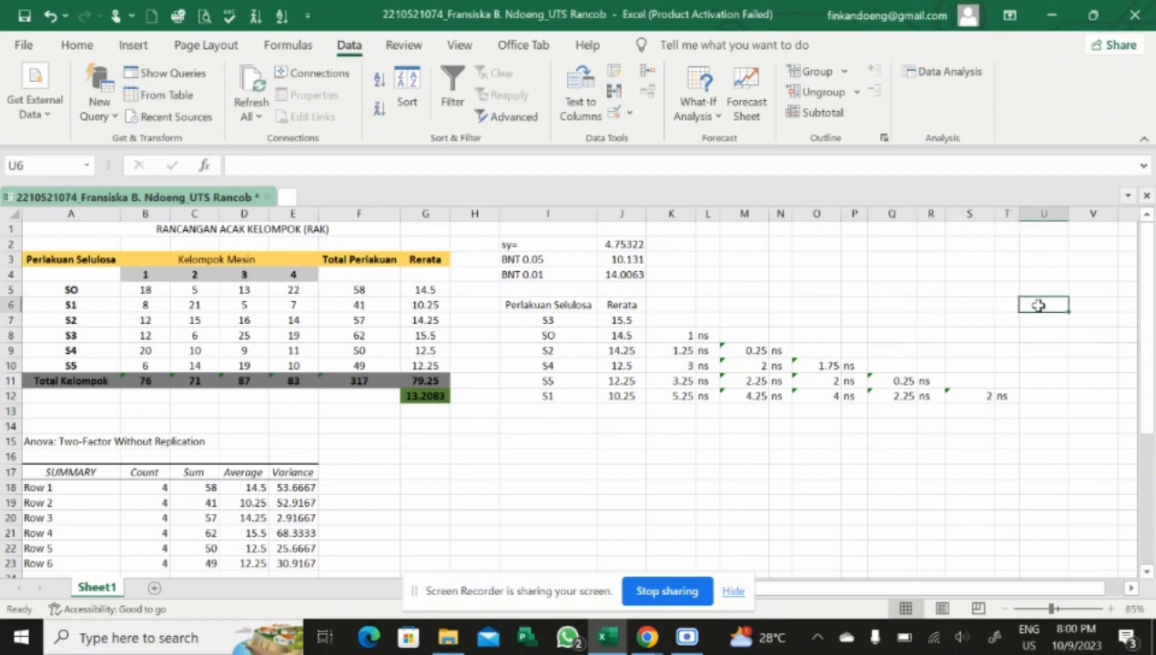
text(nOTASI)
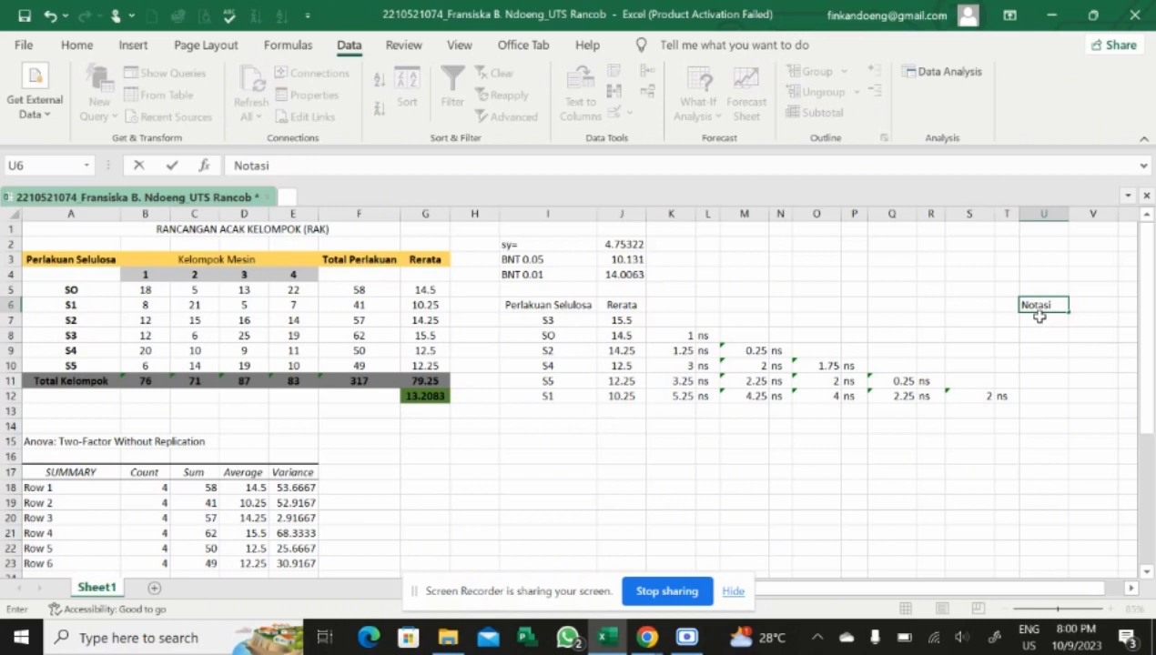
click(1040, 317)
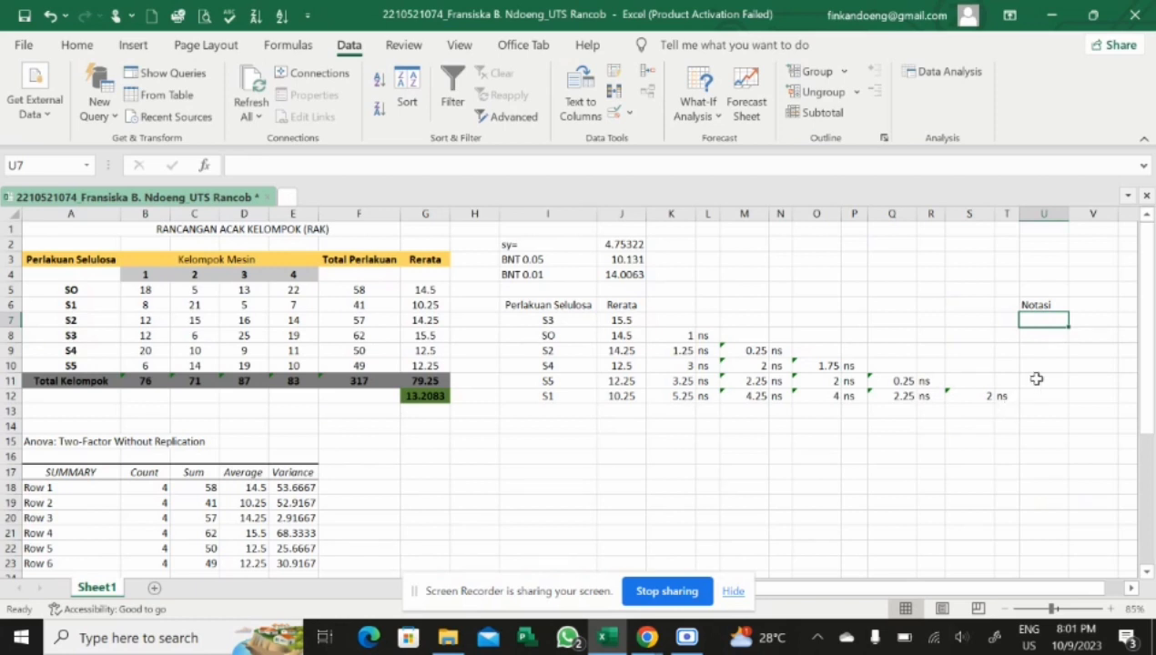
Step: Enter the notation letter "a" for all six treatments in cells U7 to U12
click(1039, 338)
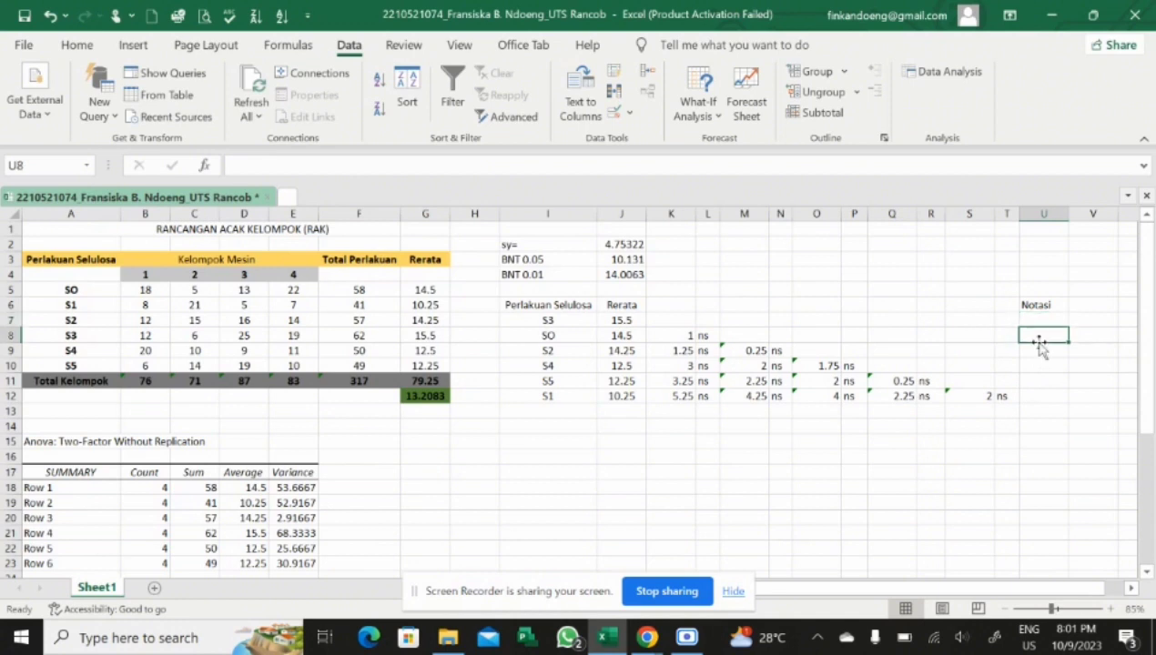
text(a)
key(BackSpace)
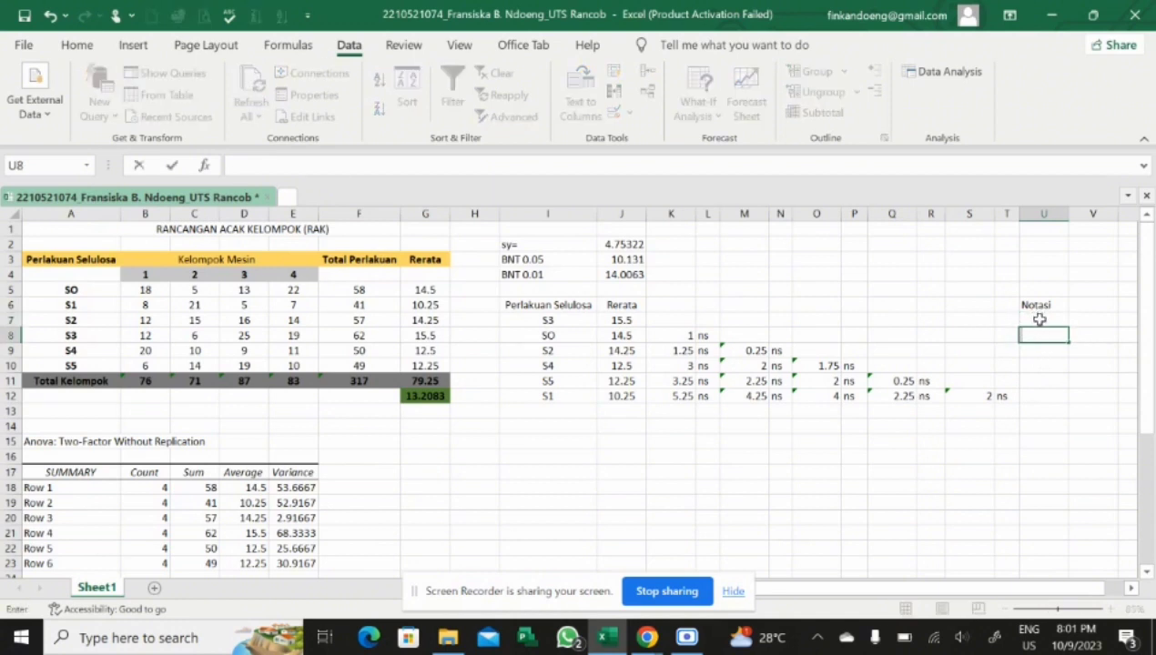
click(1039, 320)
text(a)
key(Return)
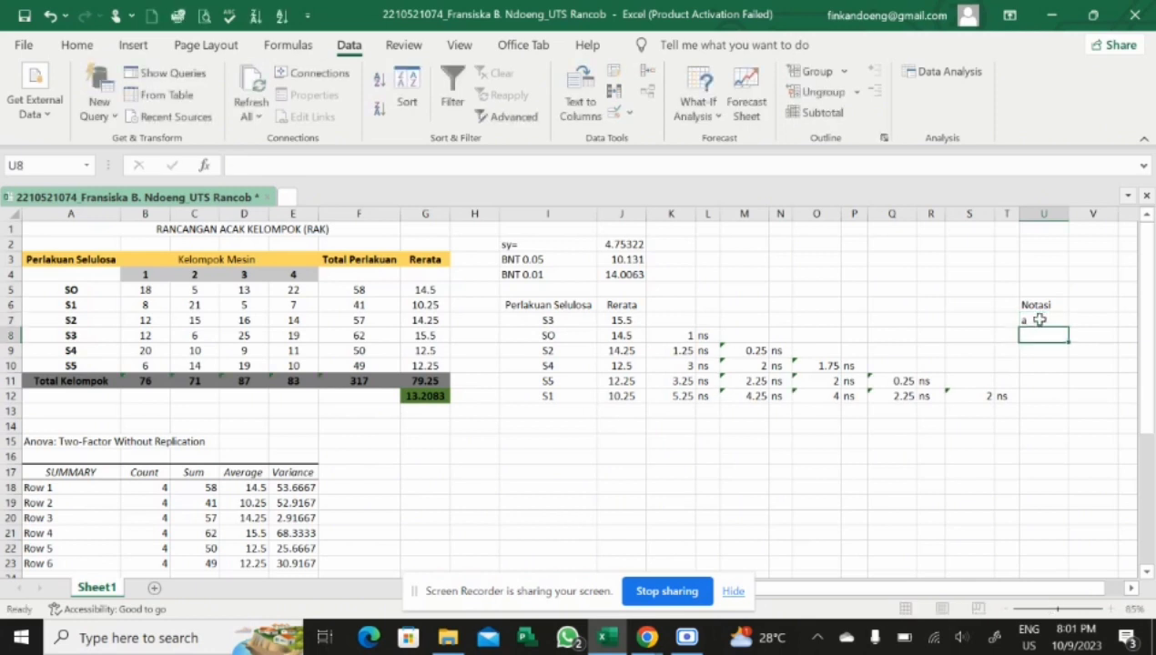
text(a)
key(Return)
text(a)
key(Return)
text(a)
key(Return)
text(a)
key(Return)
text(a)
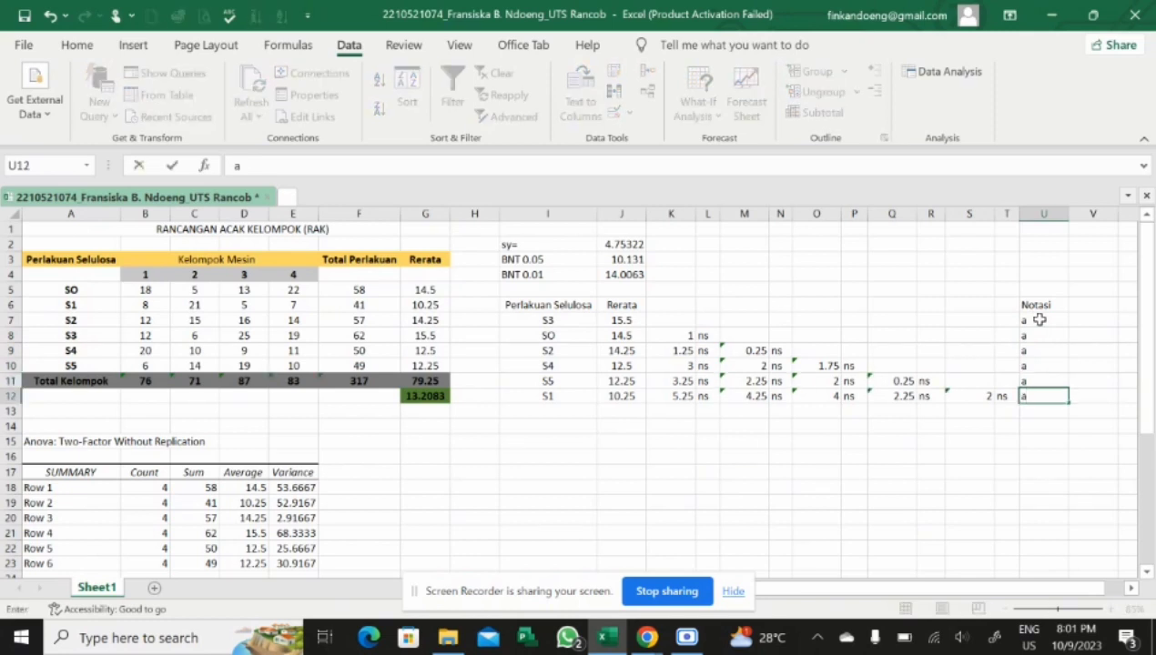
Step: Center the Notasi heading and its letters horizontally in U6:U12
click(1028, 304)
drag(1028, 304, 1043, 397)
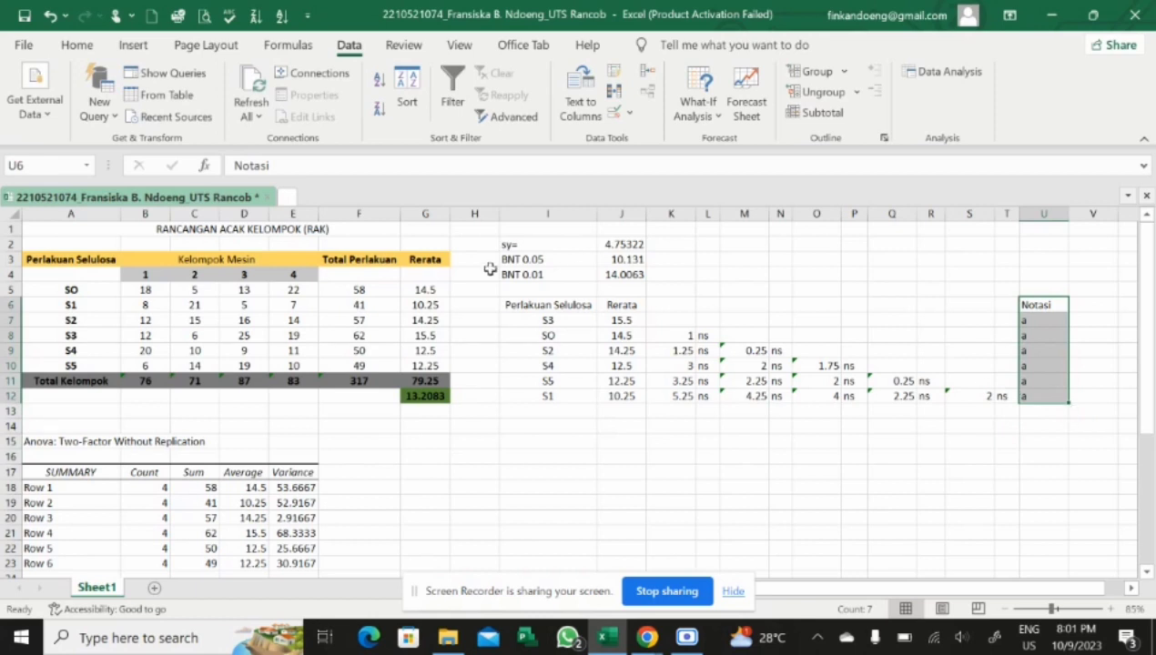
click(88, 52)
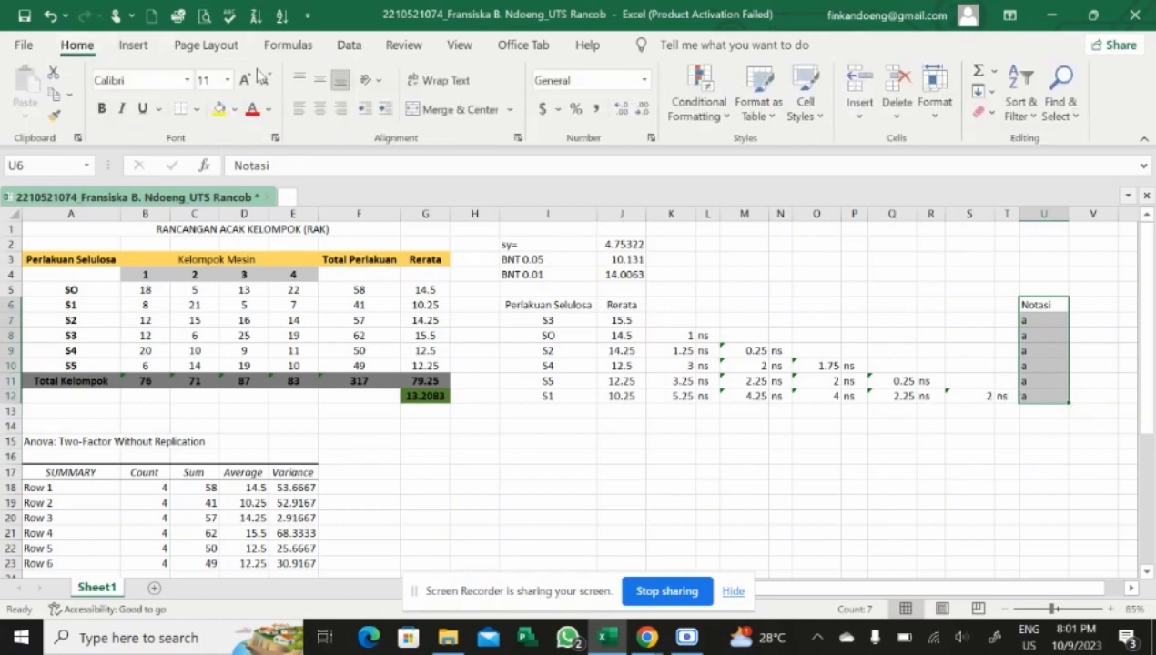
click(319, 107)
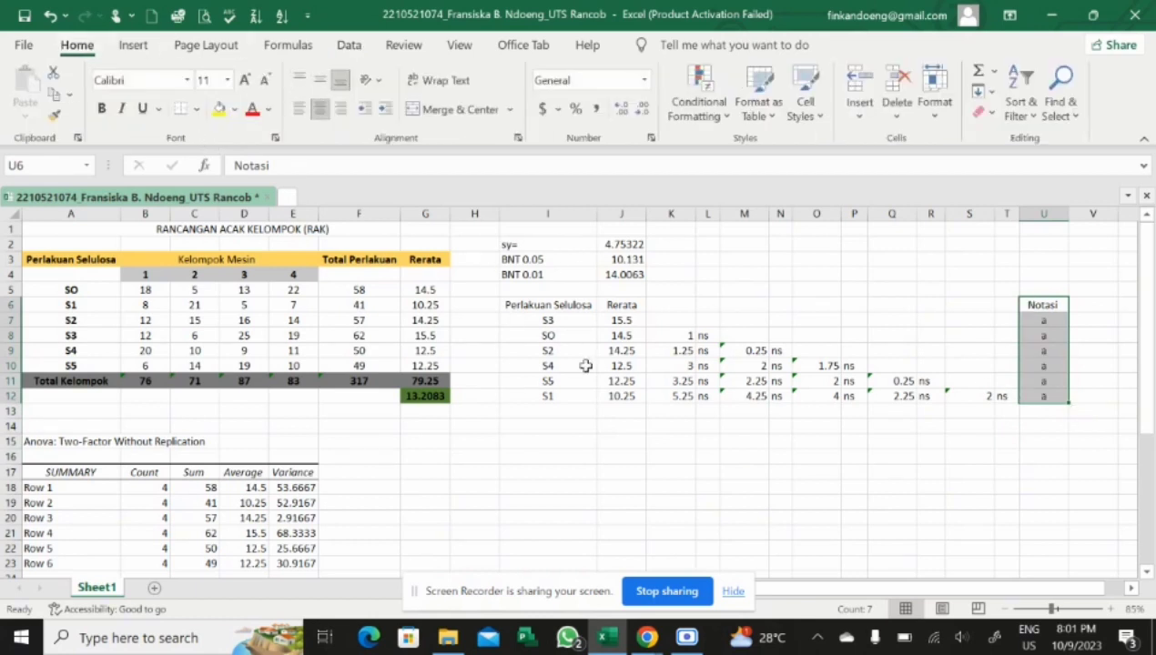
click(637, 457)
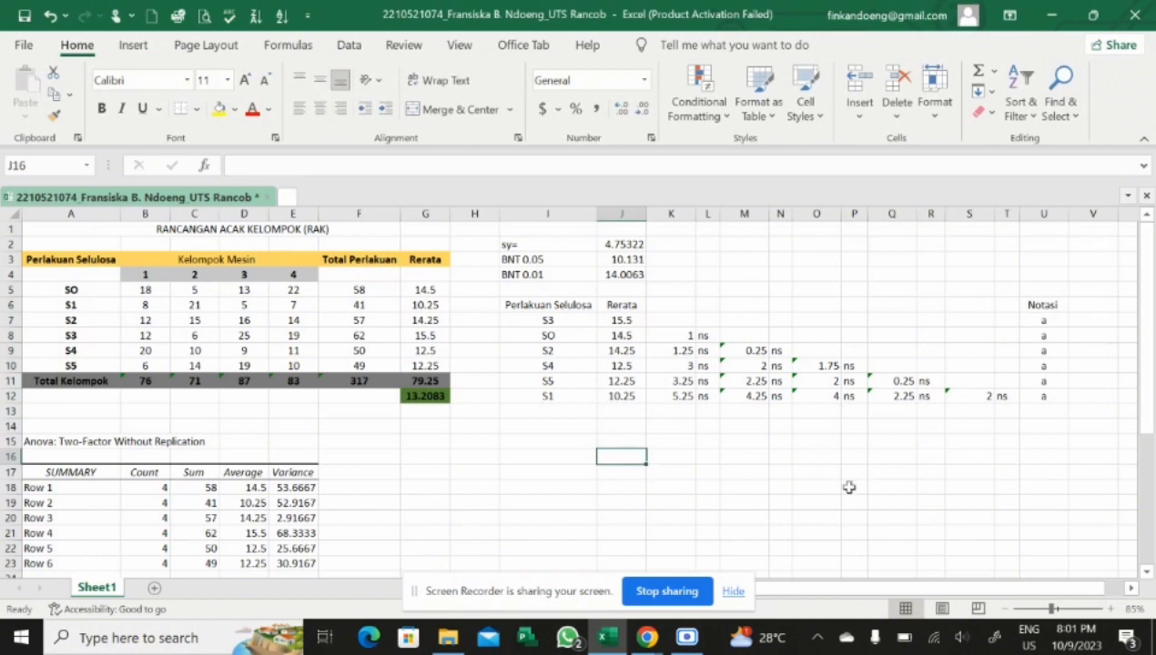
scroll(849, 488, down, 7)
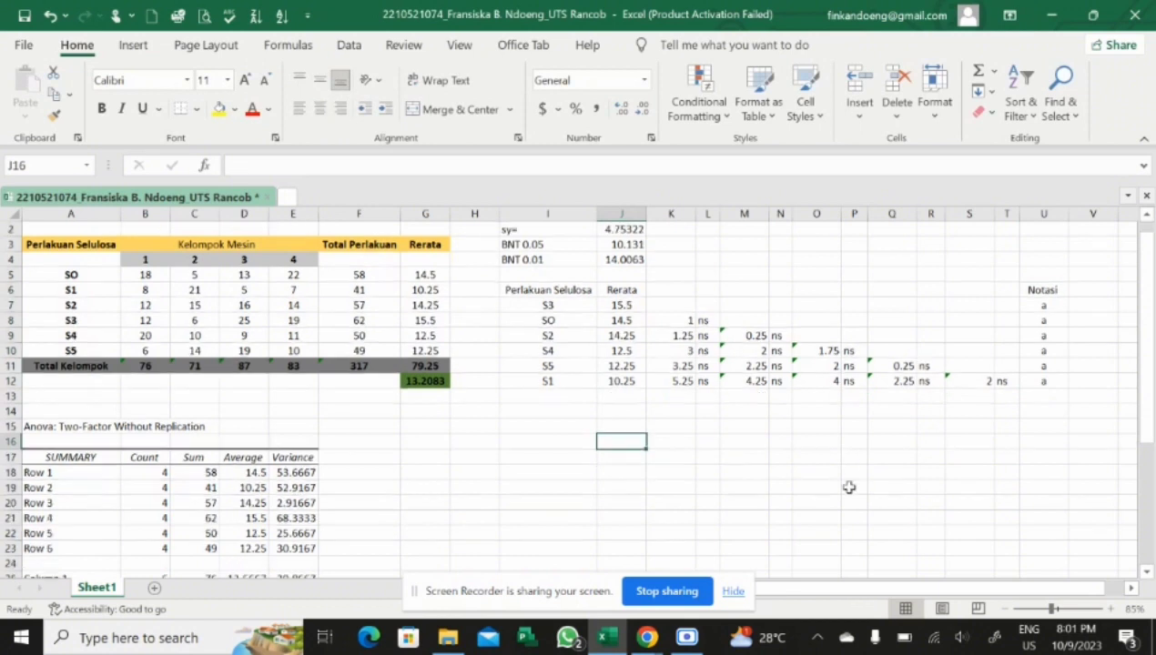
scroll(848, 488, down, 3)
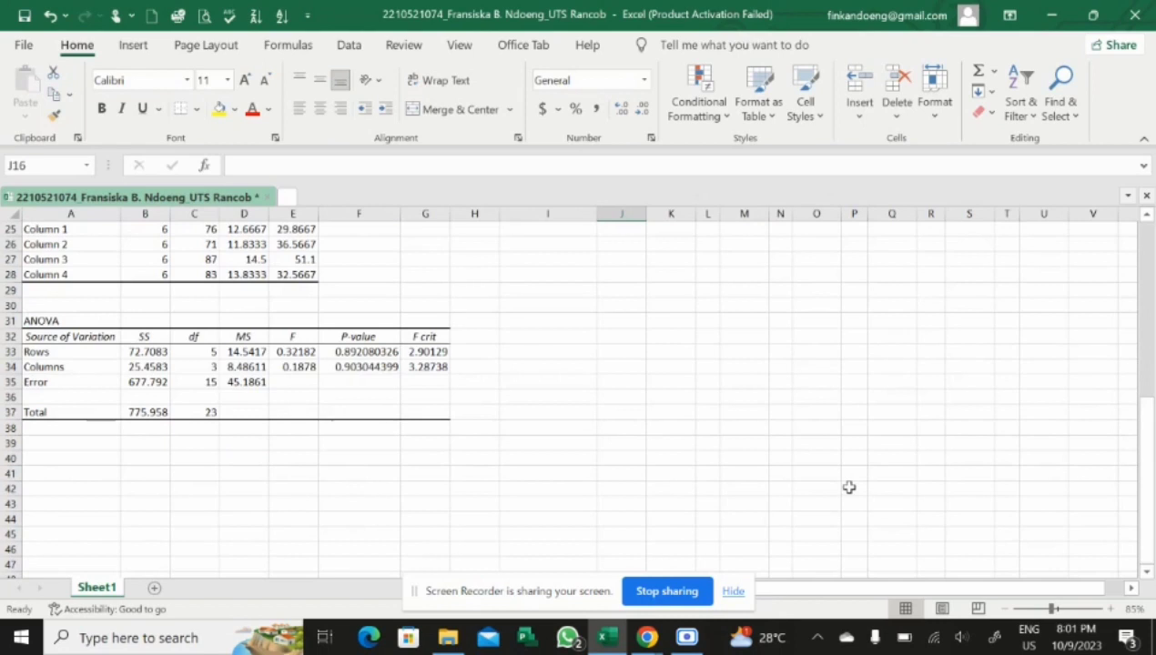
scroll(849, 488, up, 2)
scroll(848, 488, up, 8)
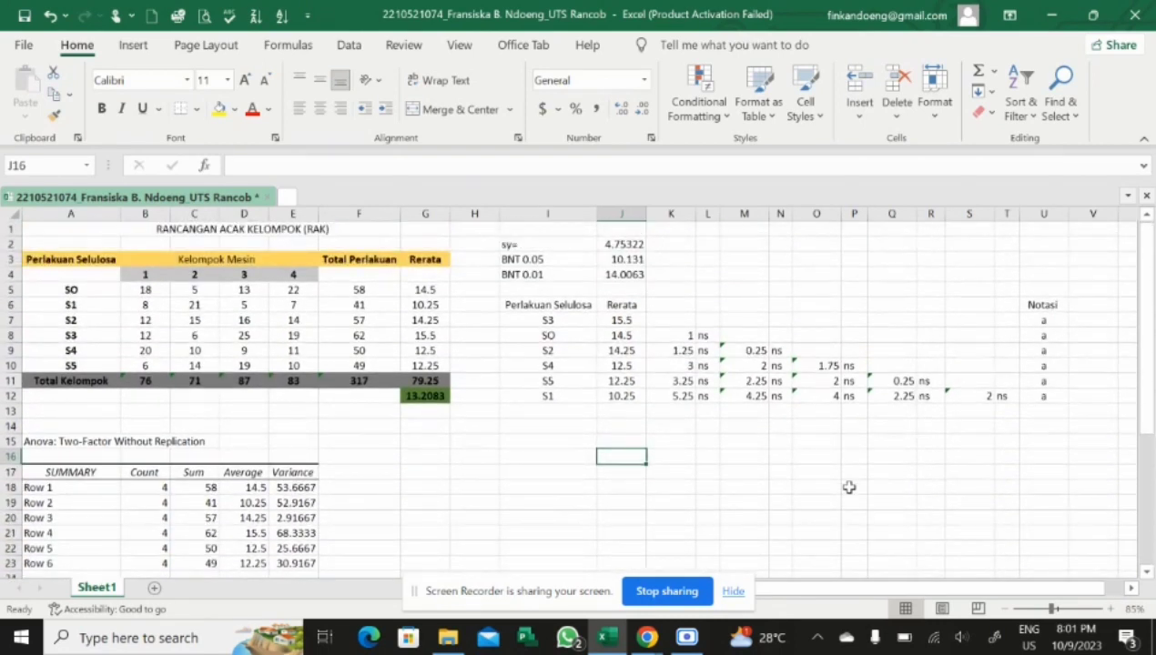
scroll(848, 488, down, 10)
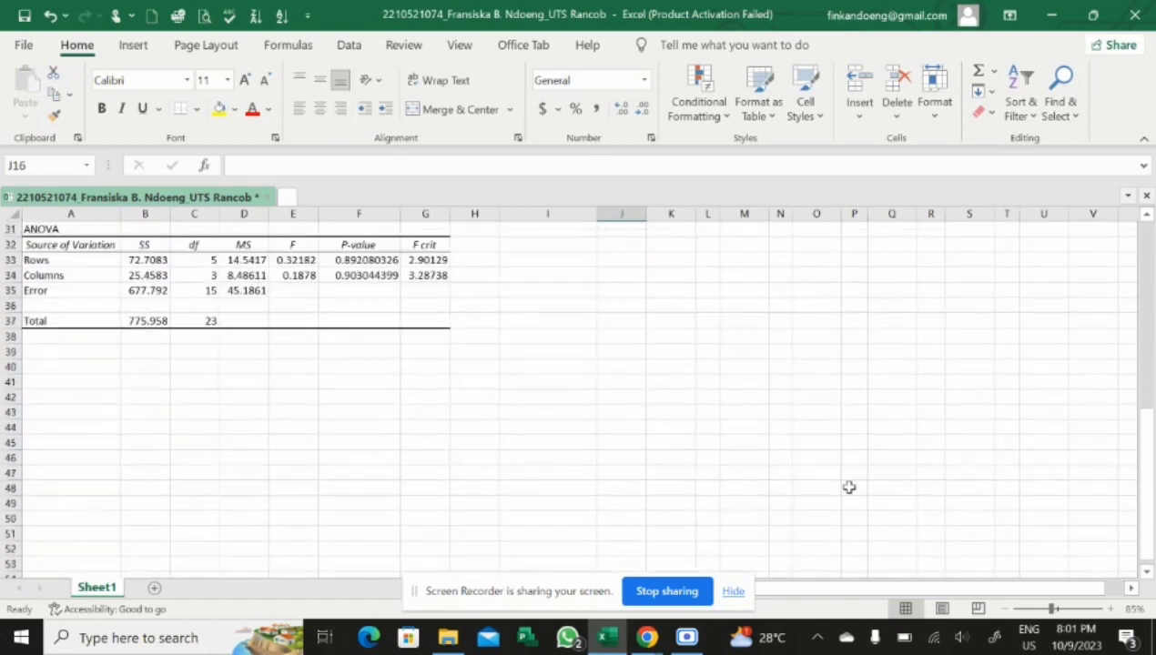
scroll(848, 488, up, 10)
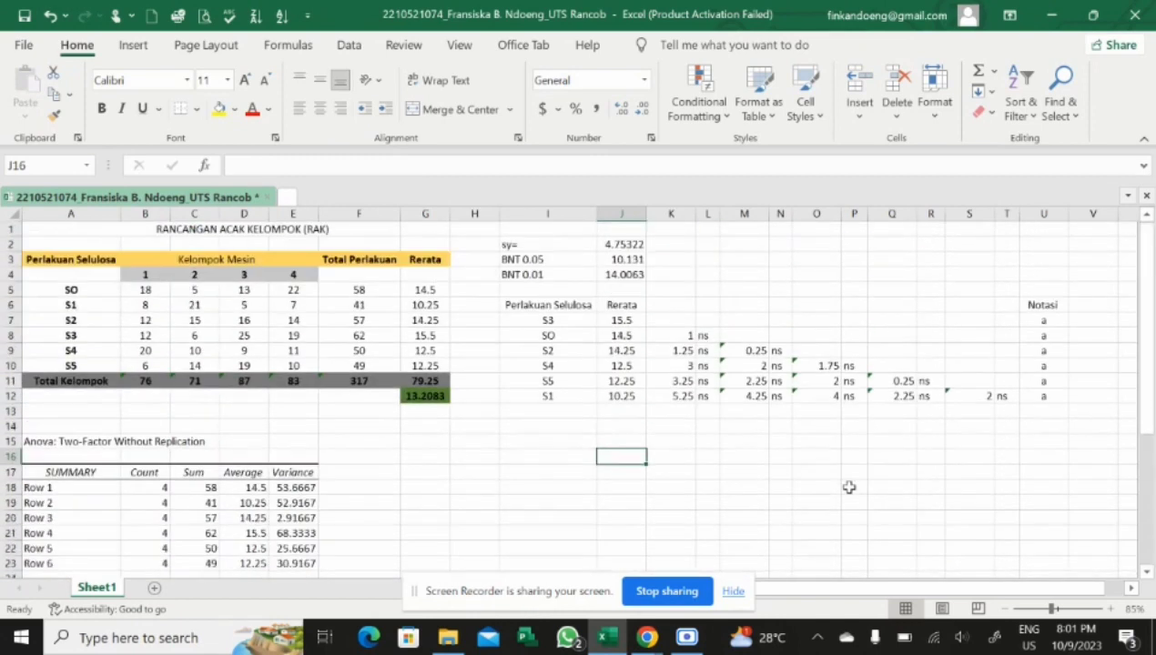